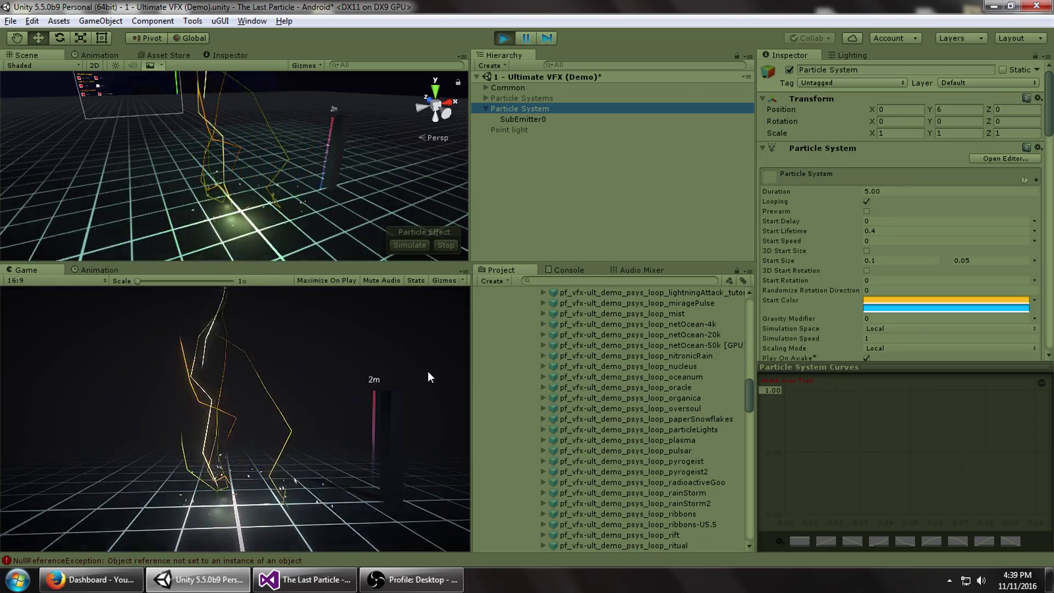
Cycle the demo from lightningAttack through lightningAttack2 to lightningAttack3, system 113 of 115
{"action": "left_click", "coordinate": [420, 379]}
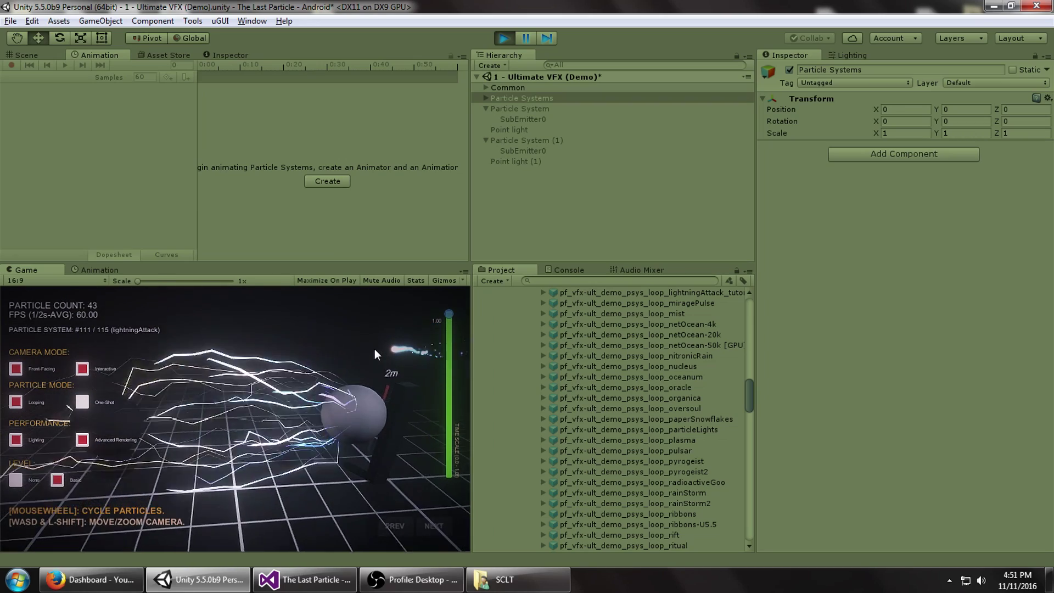
{"action": "scroll", "coordinate": [344, 332], "scroll_direction": "down", "scroll_amount": 1}
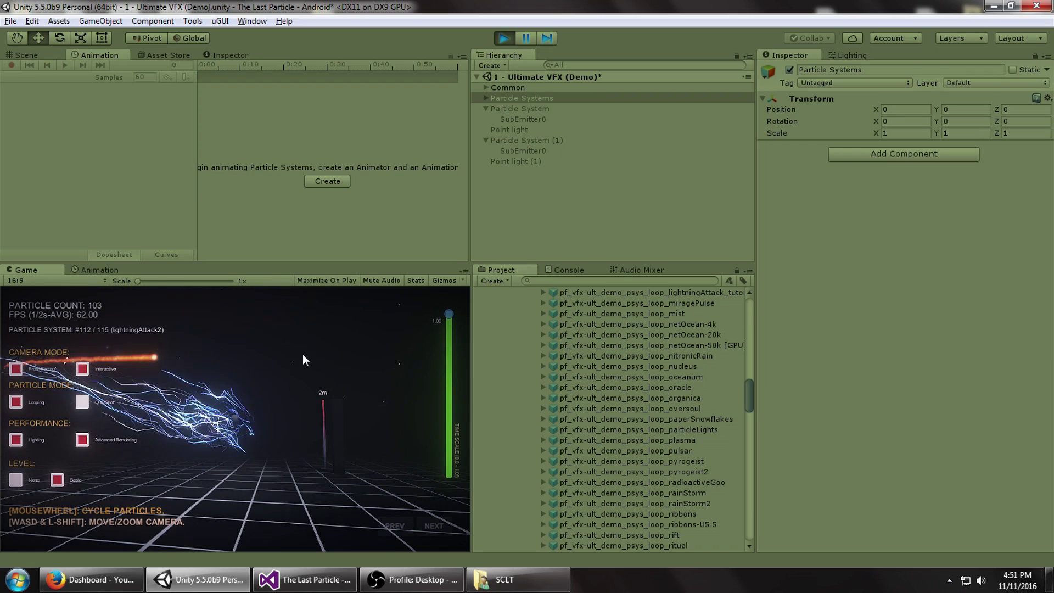
{"action": "scroll", "coordinate": [406, 335], "scroll_direction": "down", "scroll_amount": 1}
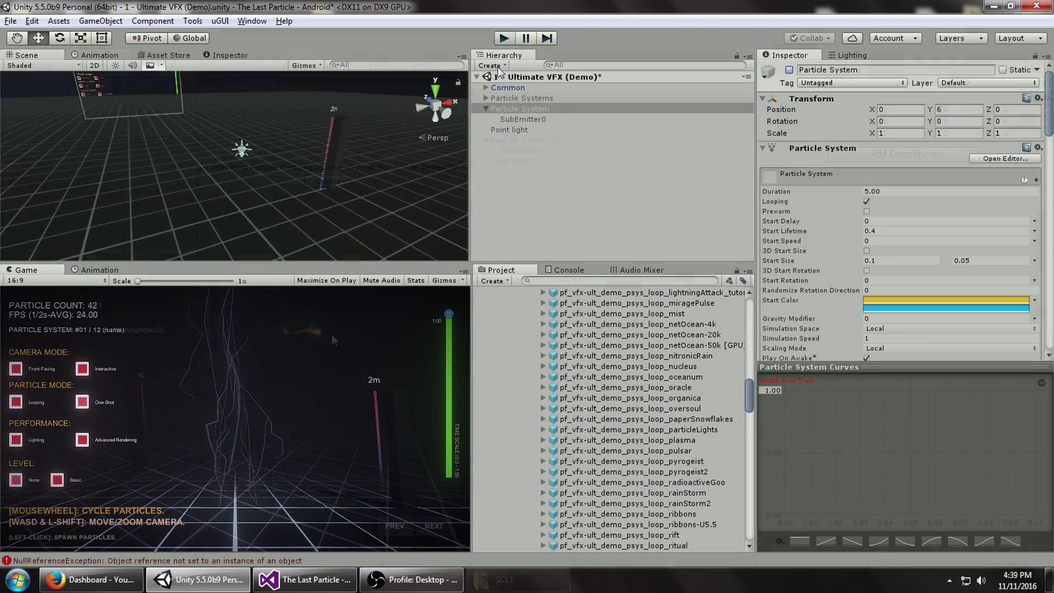
Create a new Particle System and reset its transform to the origin
{"action": "left_click", "coordinate": [493, 65]}
{"action": "left_click", "coordinate": [535, 196]}
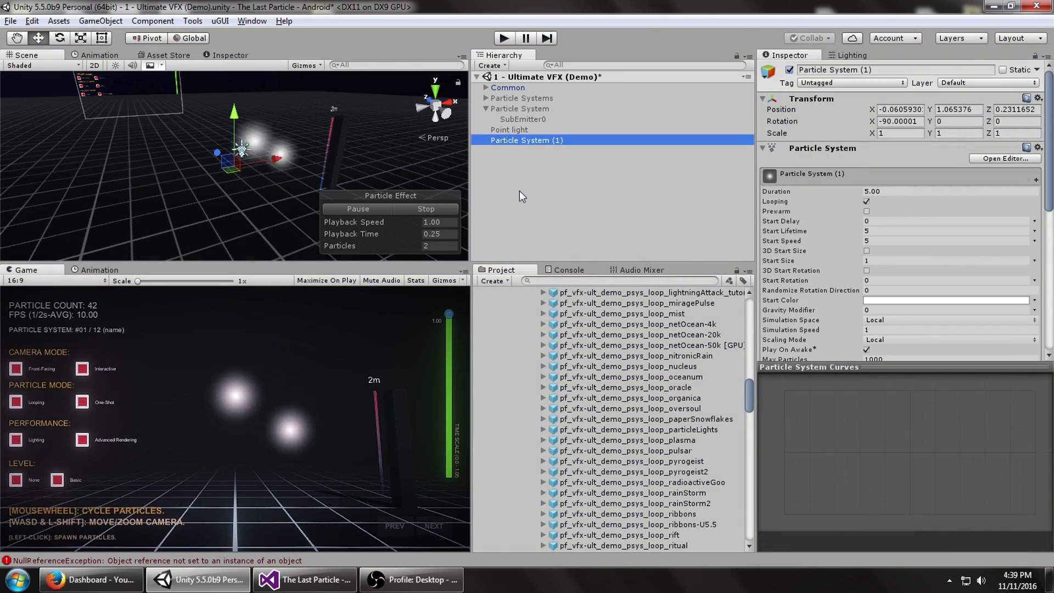
{"action": "left_click", "coordinate": [1038, 98]}
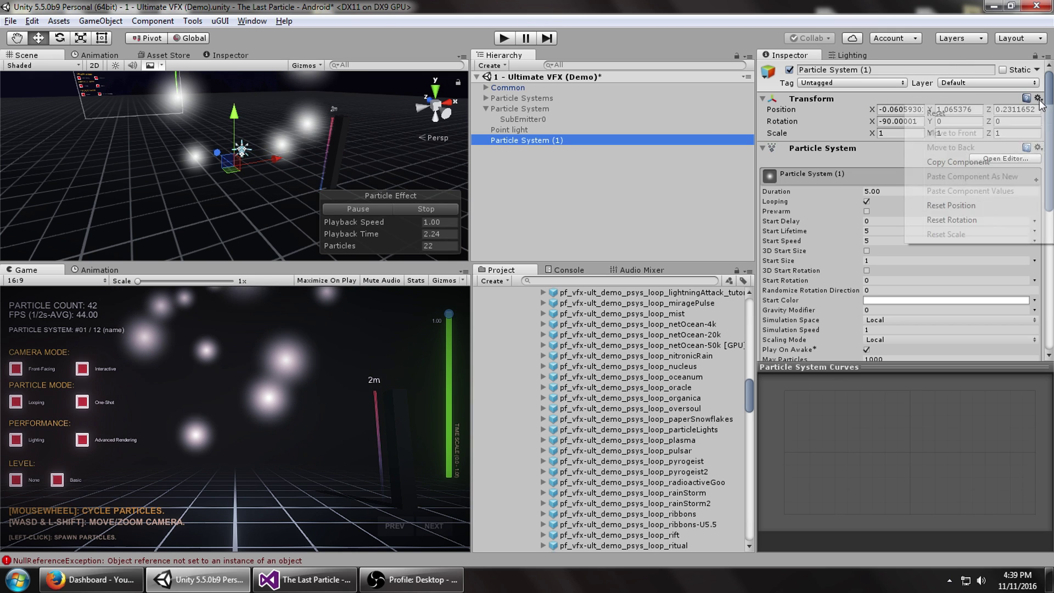
{"action": "left_click", "coordinate": [1016, 113]}
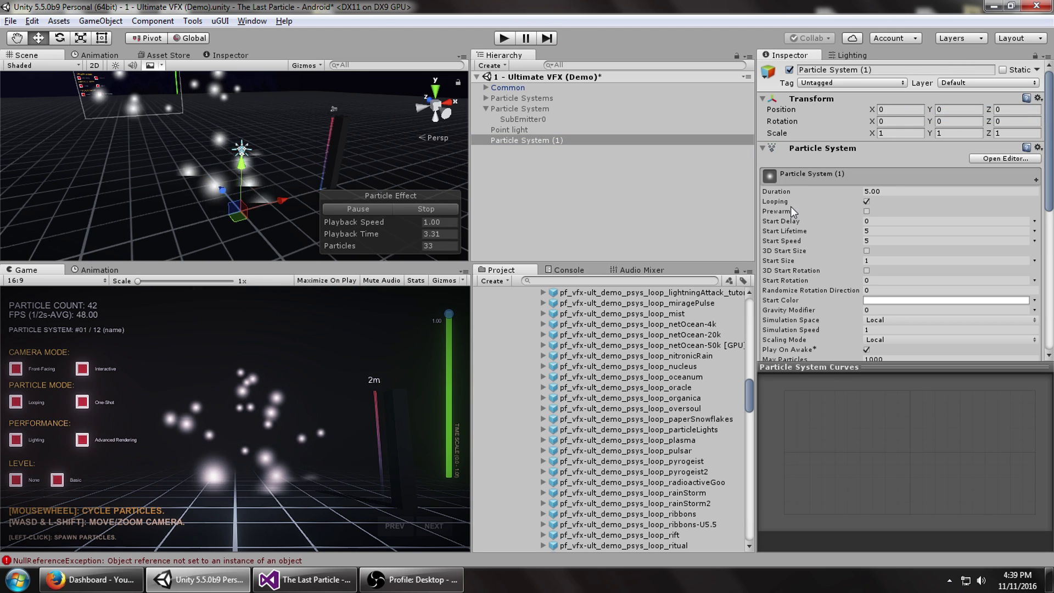
Set the emitter Shape to Sphere with radius 0.01
{"action": "scroll", "coordinate": [790, 206], "scroll_direction": "down", "scroll_amount": 5}
{"action": "left_click", "coordinate": [779, 232]}
{"action": "left_click", "coordinate": [891, 244]}
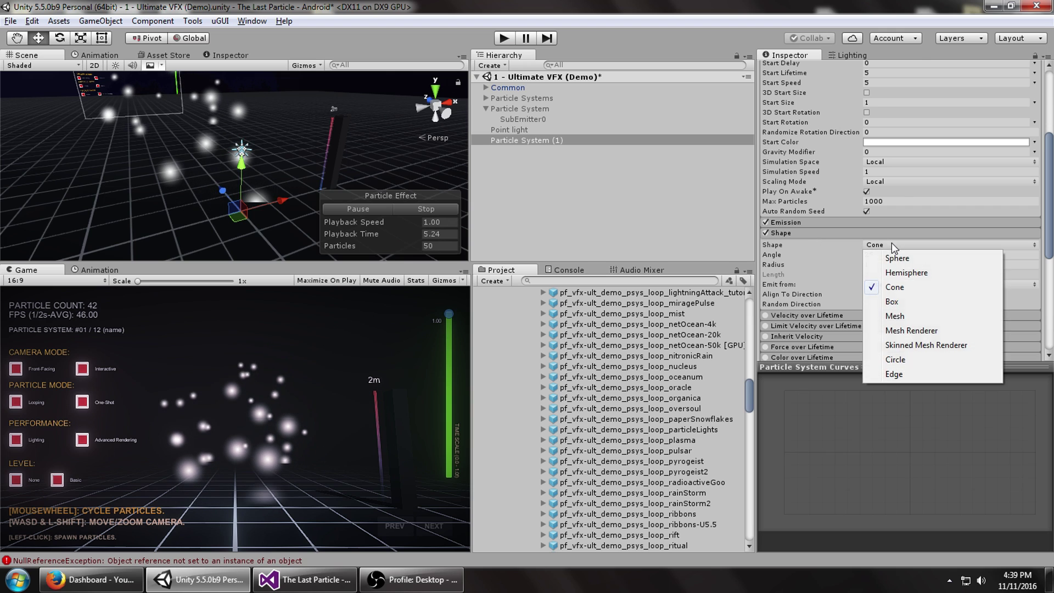
{"action": "left_click", "coordinate": [892, 258]}
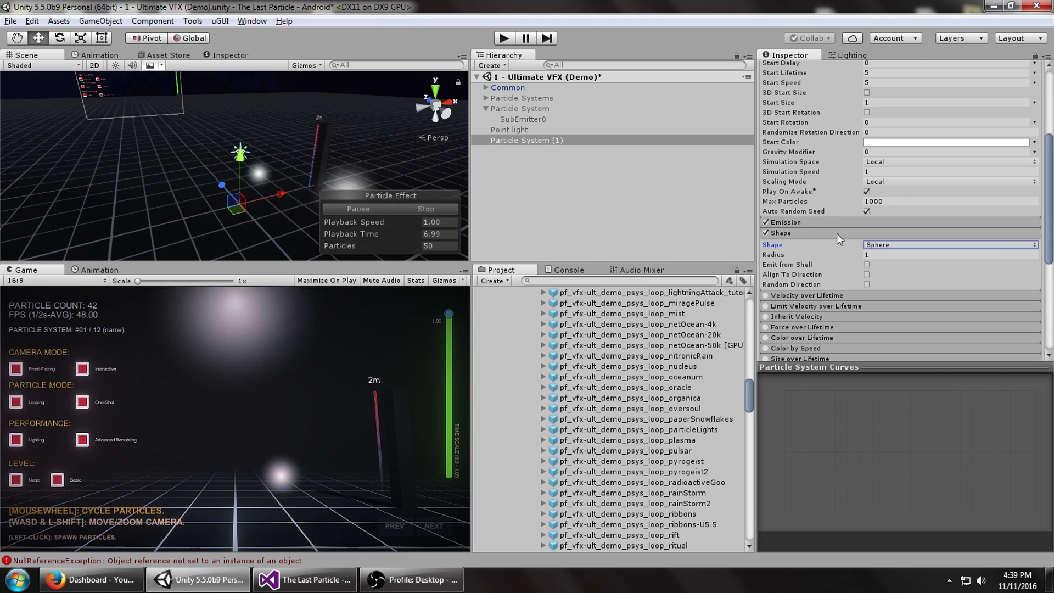
{"action": "left_click_drag", "start_coordinate": [841, 252], "coordinate": [723, 264]}
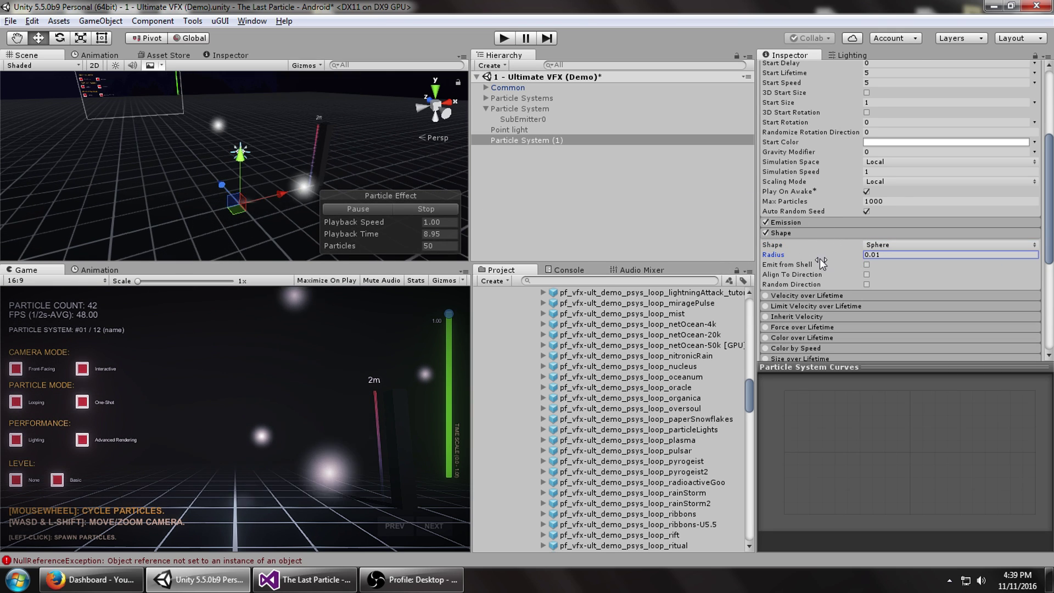
Set Start Lifetime to 1 and Start Speed to 0
{"action": "scroll", "coordinate": [879, 151], "scroll_direction": "up", "scroll_amount": 3}
{"action": "left_click", "coordinate": [879, 151]}
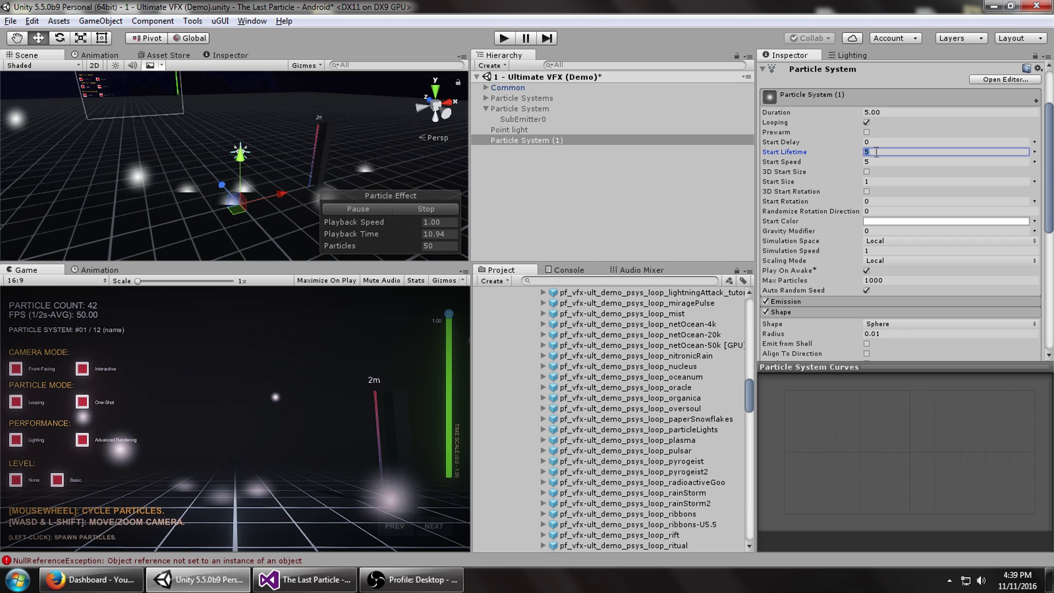
{"action": "type", "text": "1"}
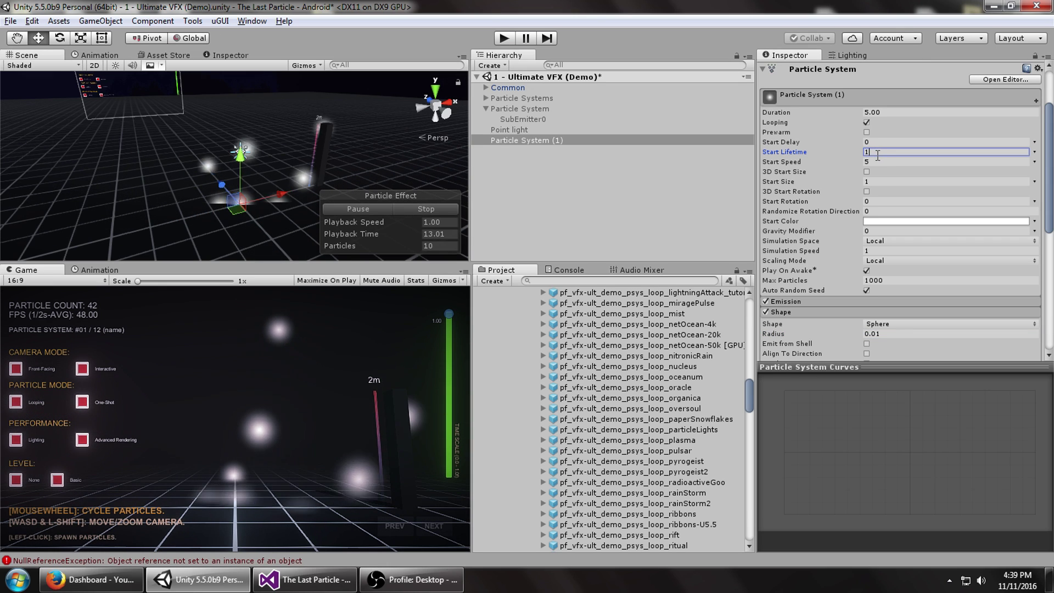
{"action": "left_click", "coordinate": [878, 161]}
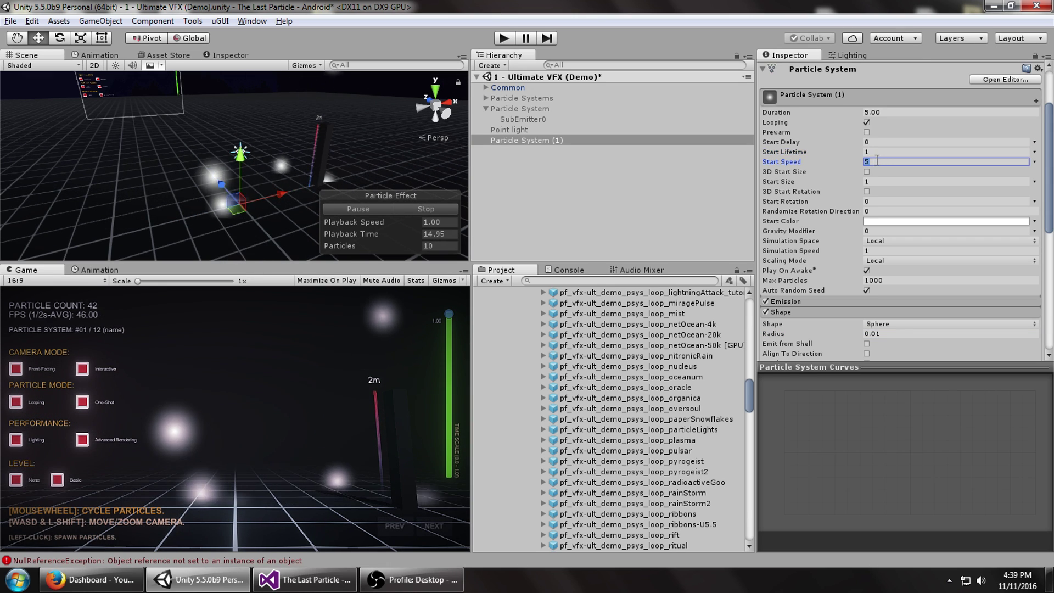
{"action": "type", "text": "0"}
{"action": "scroll", "coordinate": [870, 172], "scroll_direction": "up", "scroll_amount": 3}
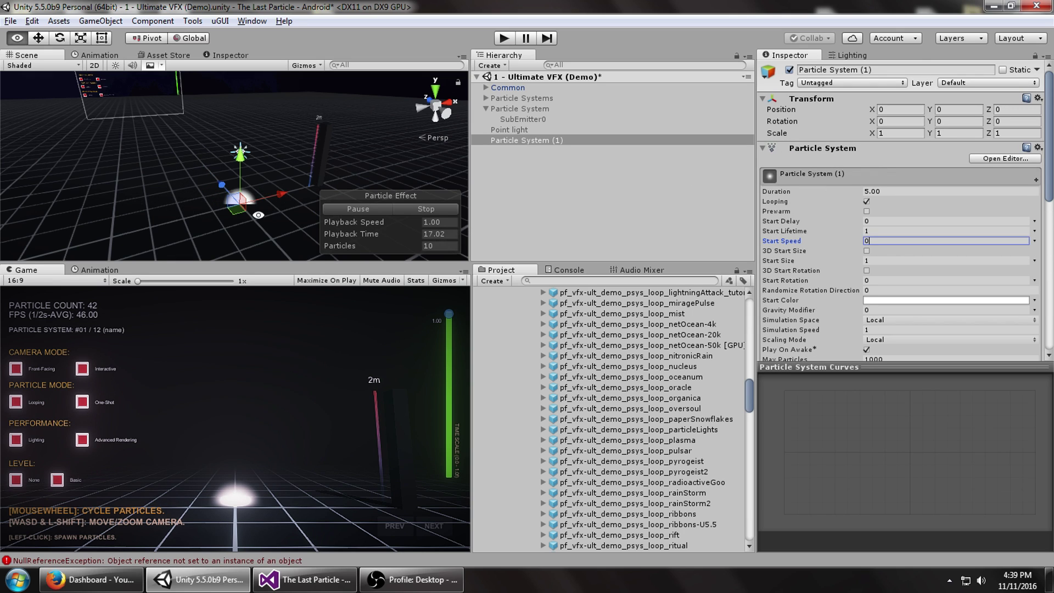
Lift the particle system to about Y 4.78 above the grid
{"action": "left_click_drag", "start_coordinate": [258, 215], "coordinate": [235, 38], "text": "alt"}
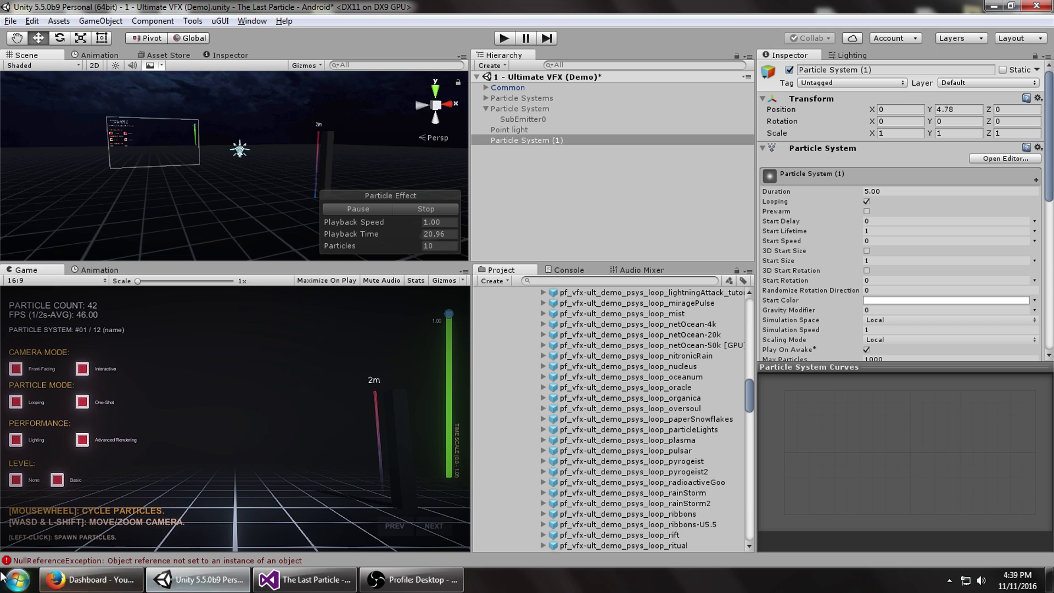
{"action": "left_click_drag", "start_coordinate": [278, 133], "coordinate": [267, 208]}
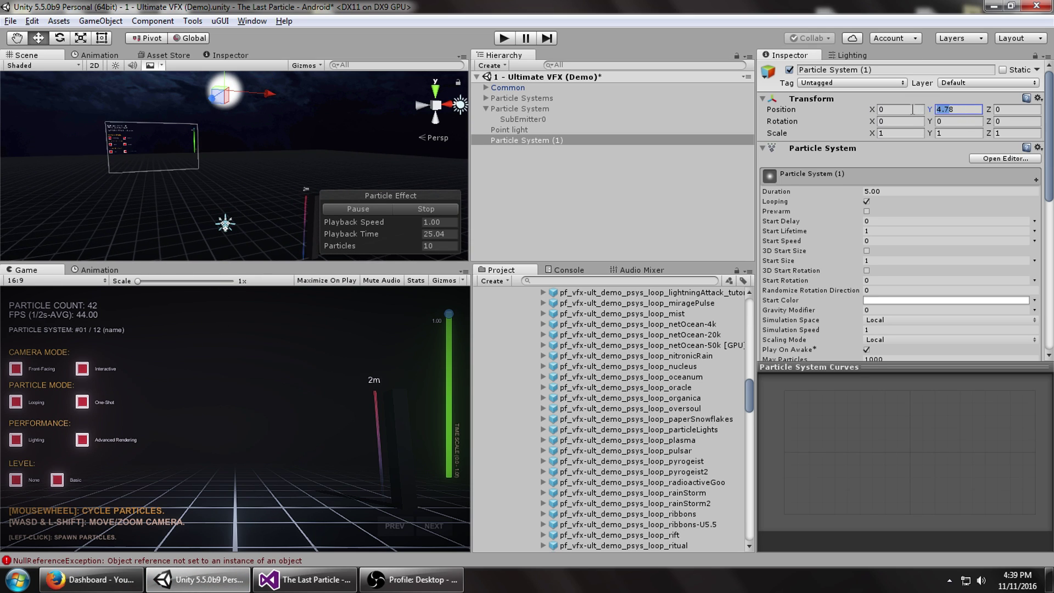
{"action": "scroll", "coordinate": [911, 247], "scroll_direction": "down", "scroll_amount": 10}
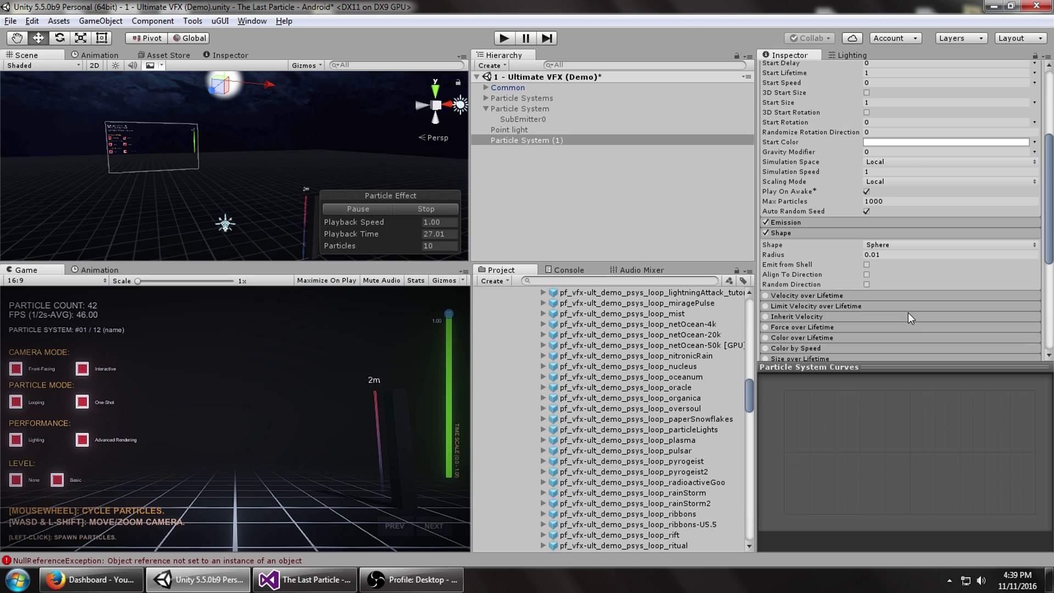
{"action": "scroll", "coordinate": [897, 286], "scroll_direction": "up", "scroll_amount": 3}
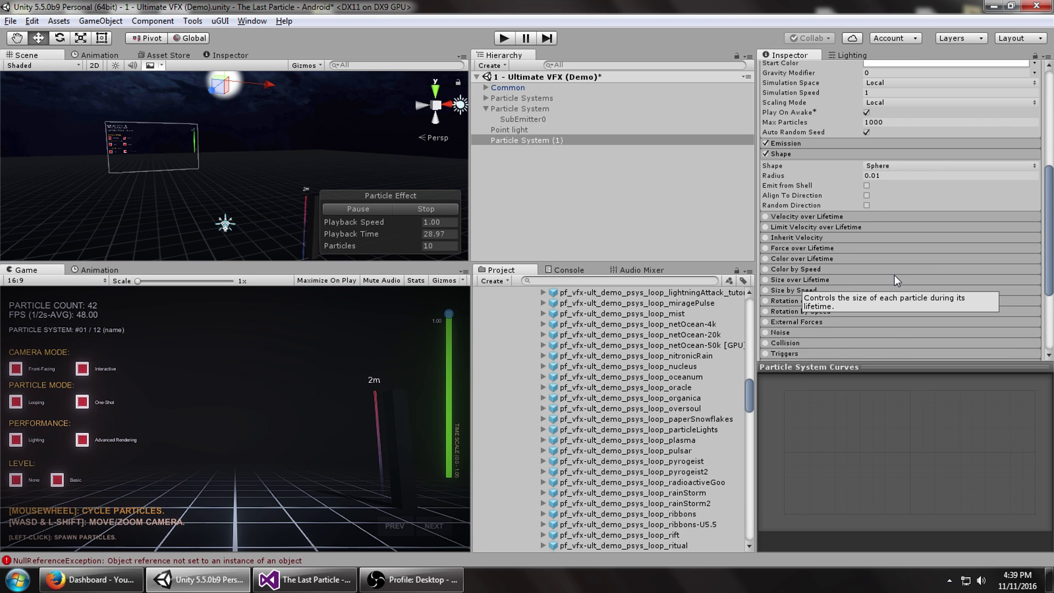
{"action": "scroll", "coordinate": [895, 278], "scroll_direction": "down", "scroll_amount": 5}
{"action": "scroll", "coordinate": [831, 274], "scroll_direction": "up", "scroll_amount": 6}
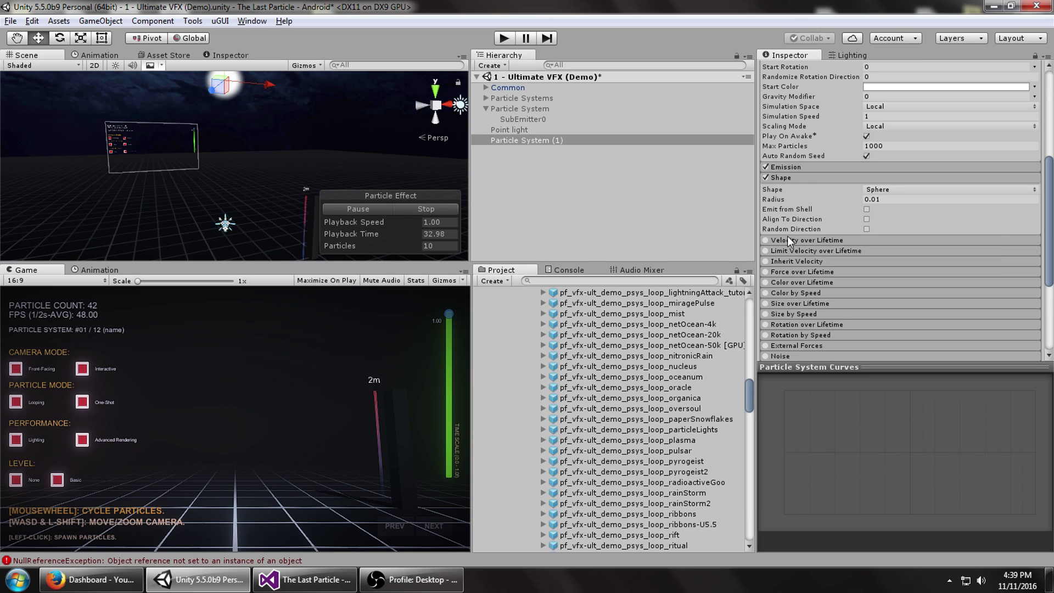
Enable Velocity over Lifetime with Y set to -25
{"action": "left_click", "coordinate": [766, 239]}
{"action": "left_click", "coordinate": [809, 240]}
{"action": "left_click", "coordinate": [867, 252]}
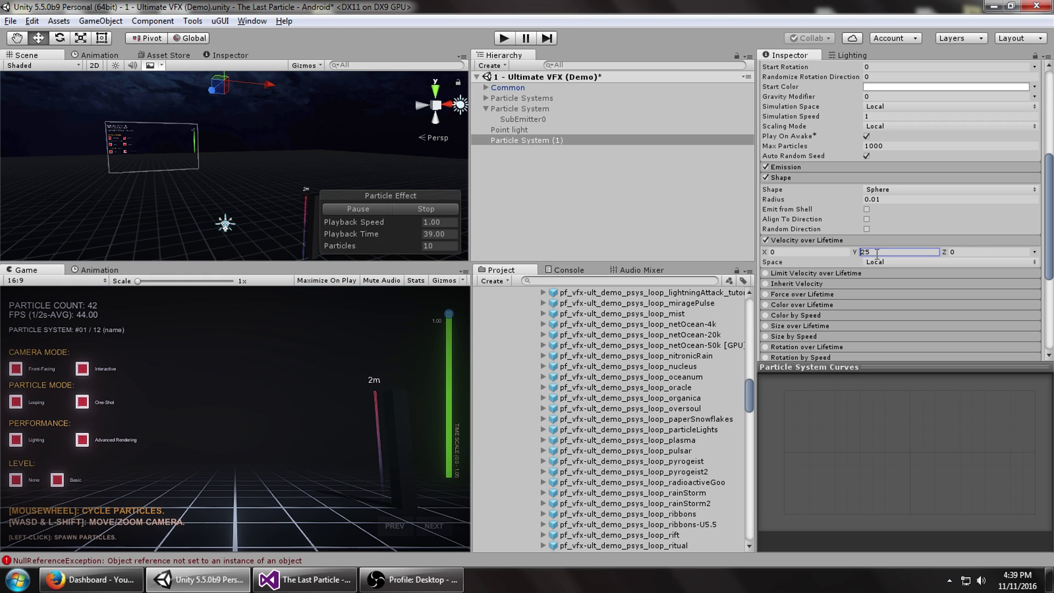
{"action": "type", "text": "-"}
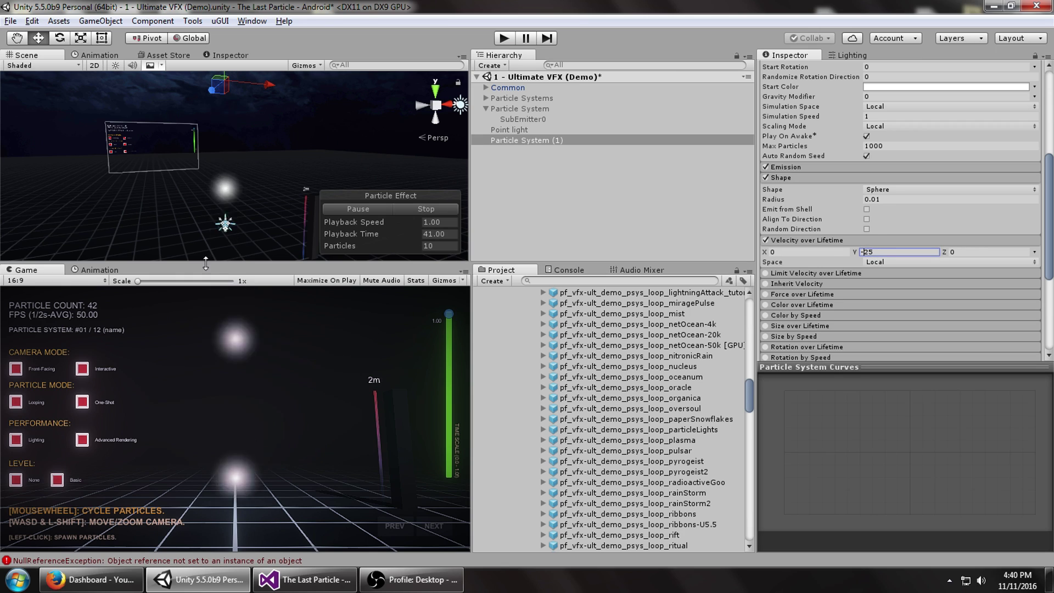
{"action": "middle_click_drag", "start_coordinate": [255, 250], "coordinate": [246, 156]}
{"action": "left_click_drag", "start_coordinate": [245, 162], "coordinate": [260, 212], "text": "alt"}
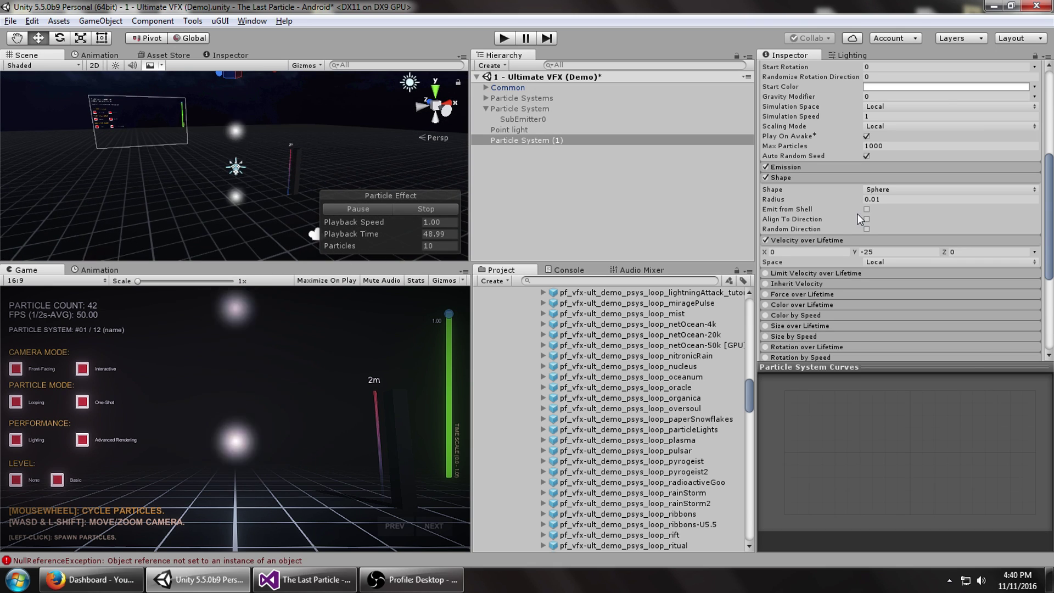
Enable Trails and render trails only, using Default-Particle as the trail material
{"action": "scroll", "coordinate": [857, 213], "scroll_direction": "down", "scroll_amount": 5}
{"action": "left_click", "coordinate": [785, 272]}
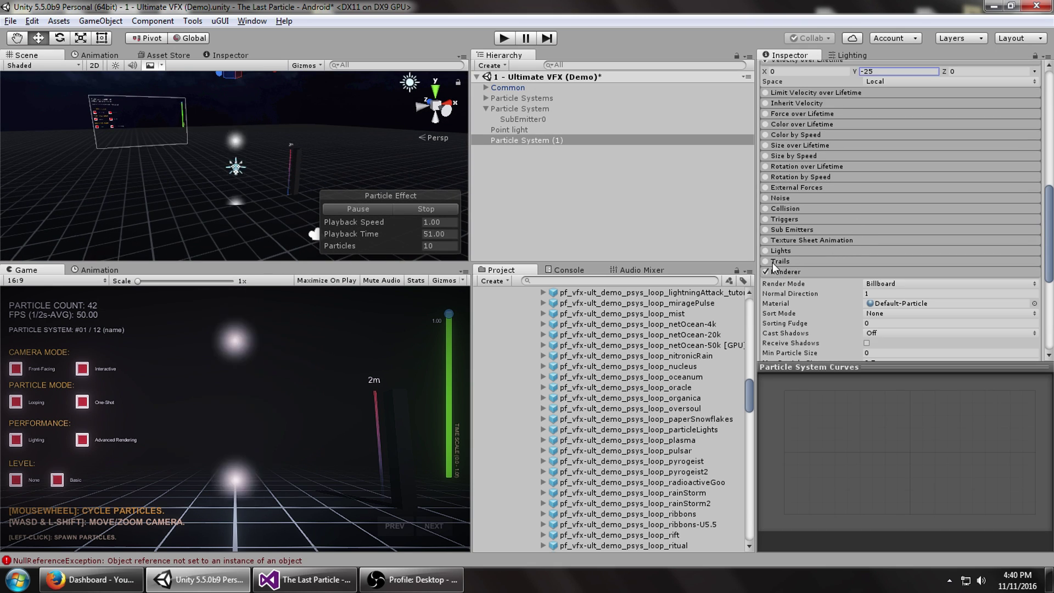
{"action": "left_click", "coordinate": [766, 262]}
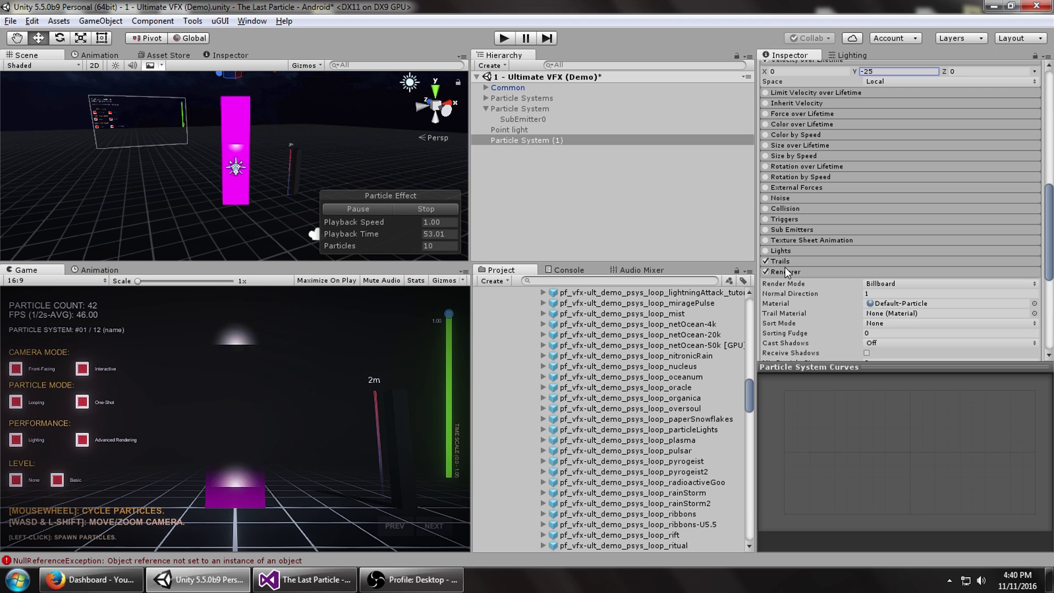
{"action": "scroll", "coordinate": [799, 280], "scroll_direction": "down", "scroll_amount": 4}
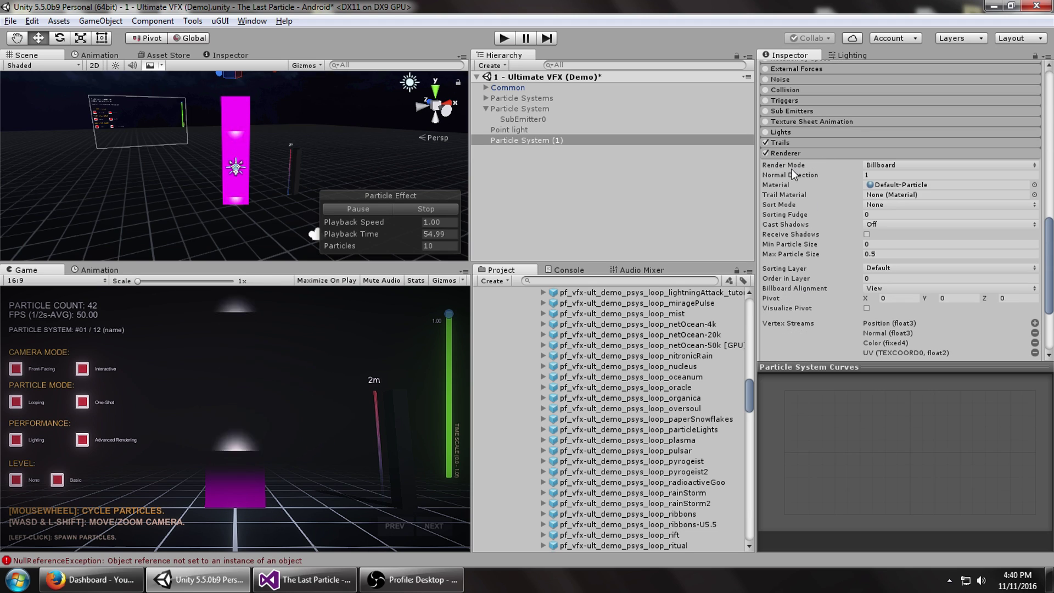
{"action": "left_click", "coordinate": [930, 164]}
{"action": "left_click", "coordinate": [914, 249]}
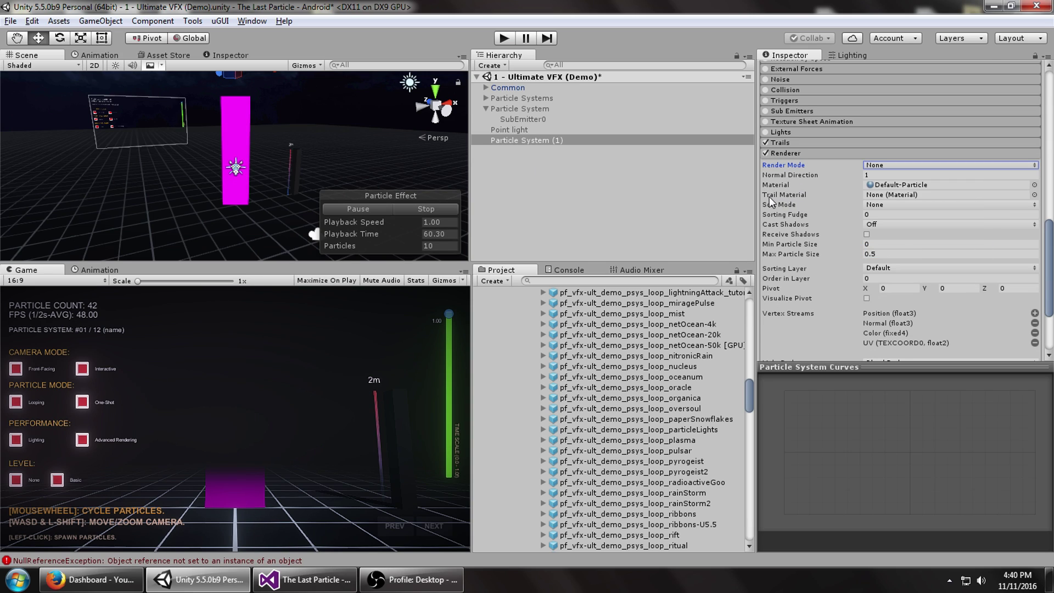
{"action": "left_click", "coordinate": [1034, 194]}
{"action": "type", "text": "defa"}
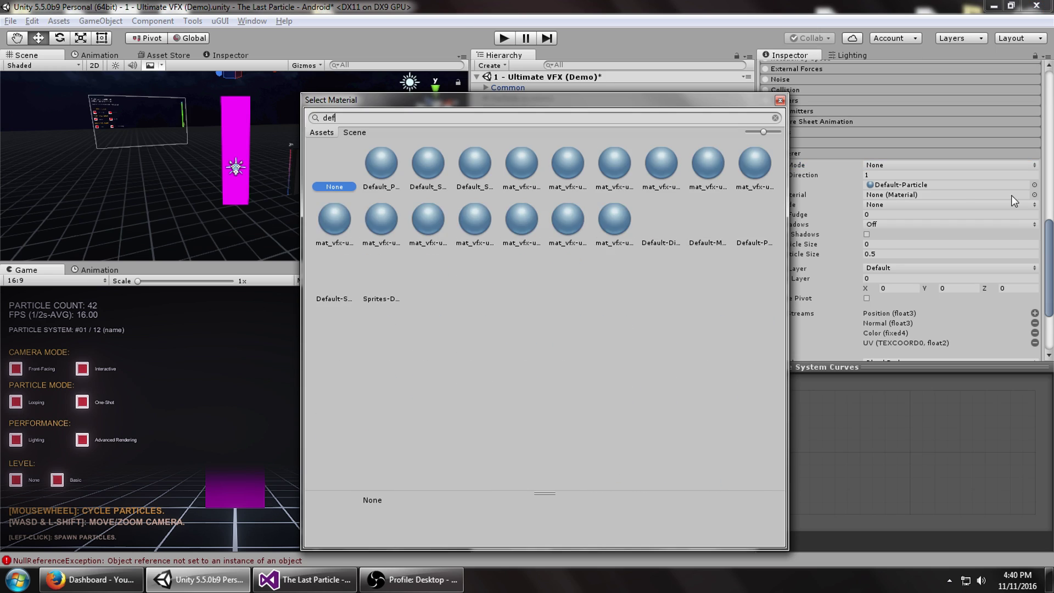
{"action": "double_click", "coordinate": [327, 223]}
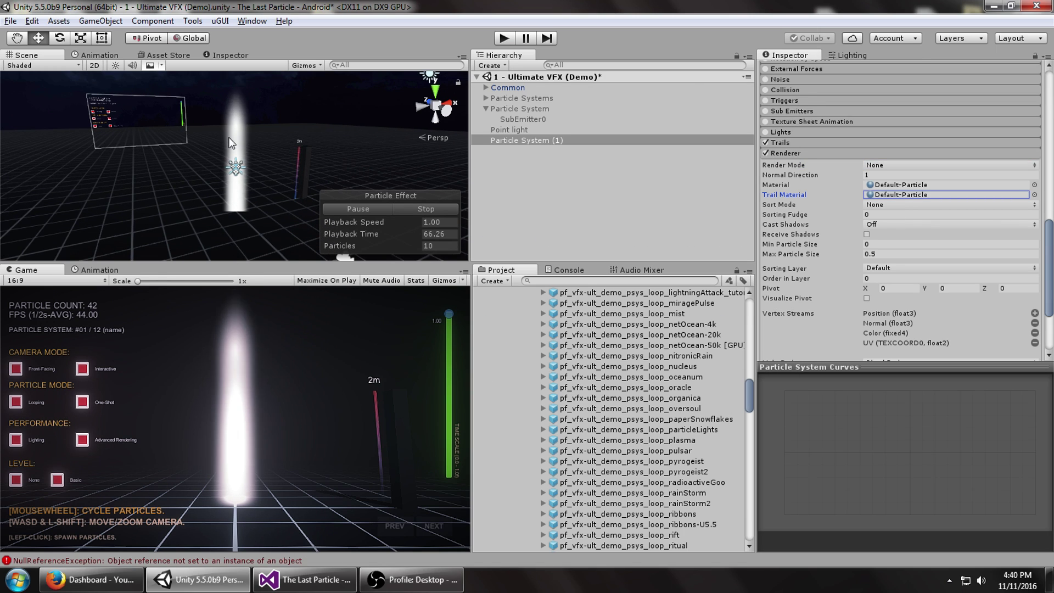
Shrink Start Size to 0.06 for a thin white beam
{"action": "scroll", "coordinate": [931, 233], "scroll_direction": "up", "scroll_amount": 6}
{"action": "scroll", "coordinate": [921, 233], "scroll_direction": "up", "scroll_amount": 10}
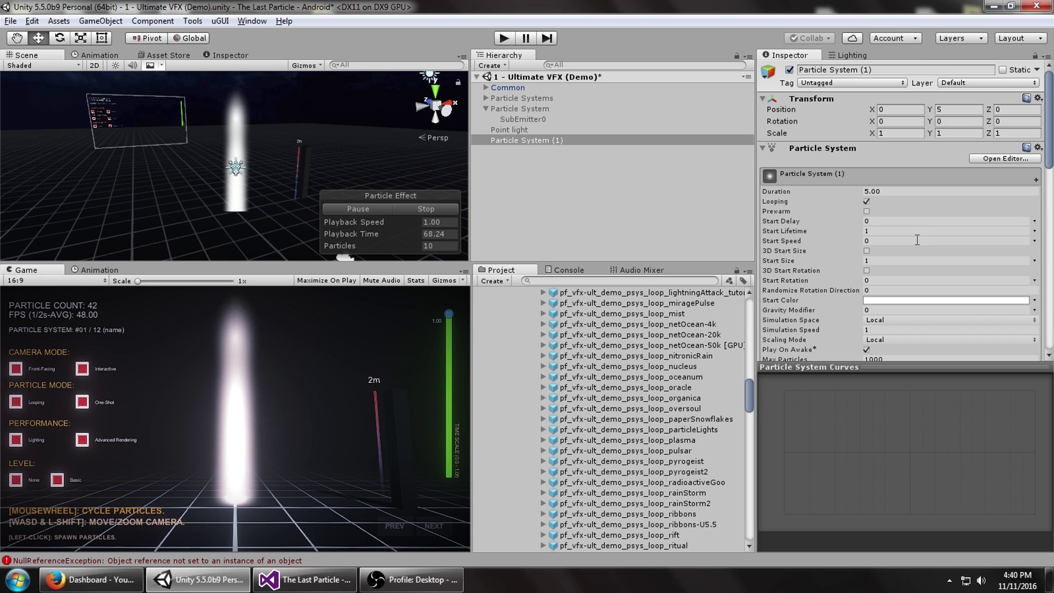
{"action": "left_click_drag", "start_coordinate": [808, 258], "coordinate": [796, 259]}
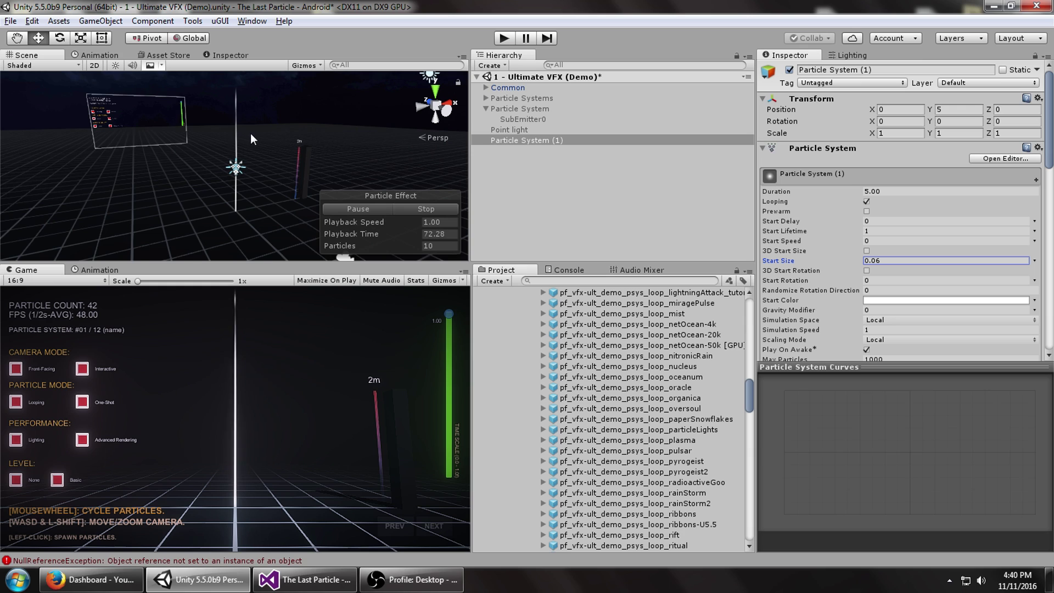
{"action": "middle_click_drag", "start_coordinate": [250, 133], "coordinate": [275, 154]}
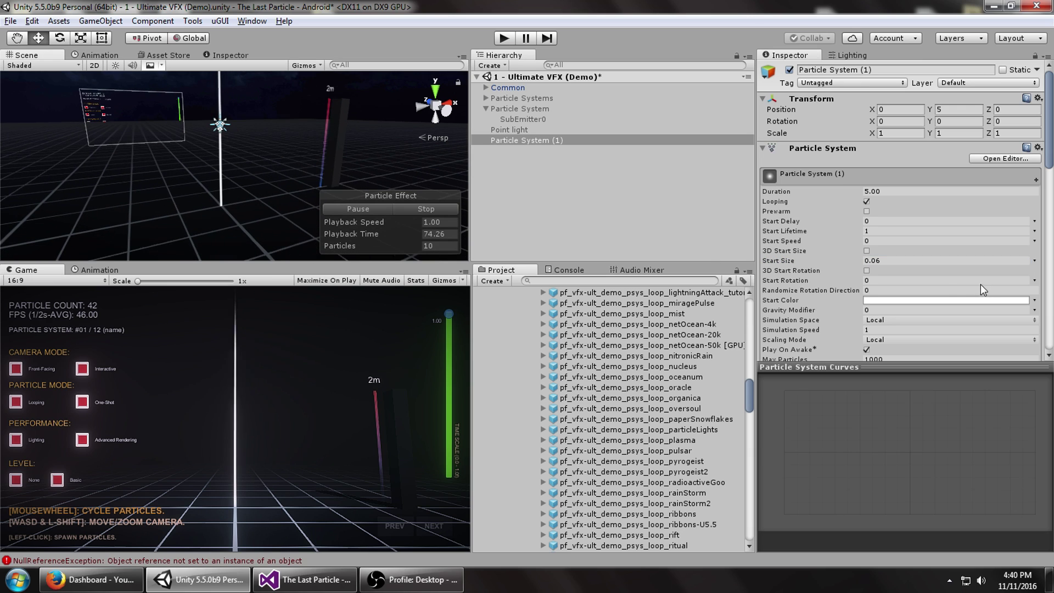
Enable Noise with strength 8, scroll speed 1 and frequency 1
{"action": "scroll", "coordinate": [931, 277], "scroll_direction": "down", "scroll_amount": 15}
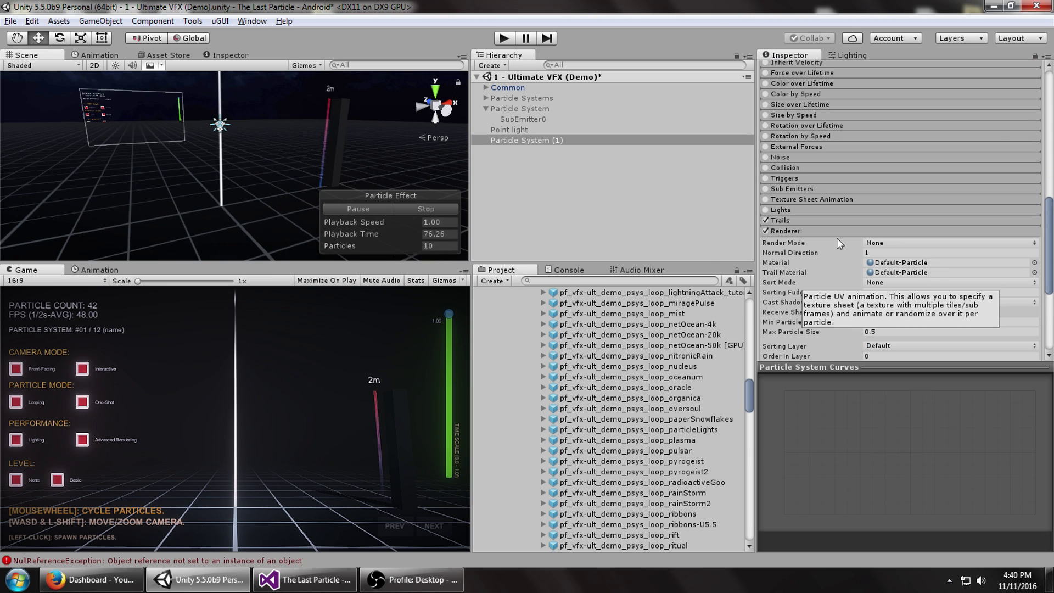
{"action": "left_click", "coordinate": [802, 219]}
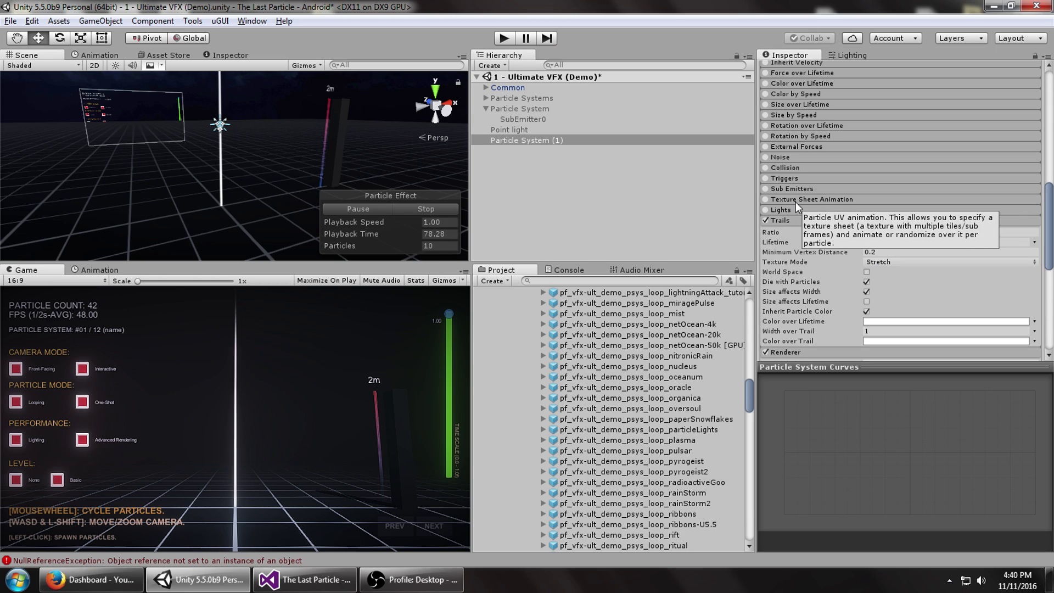
{"action": "left_click", "coordinate": [765, 157]}
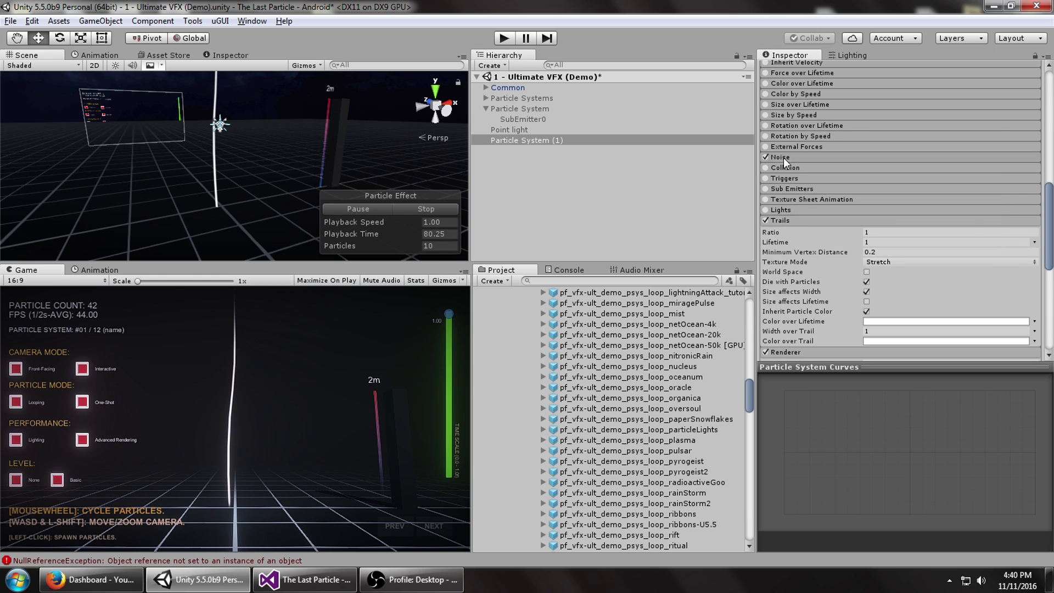
{"action": "left_click", "coordinate": [783, 157]}
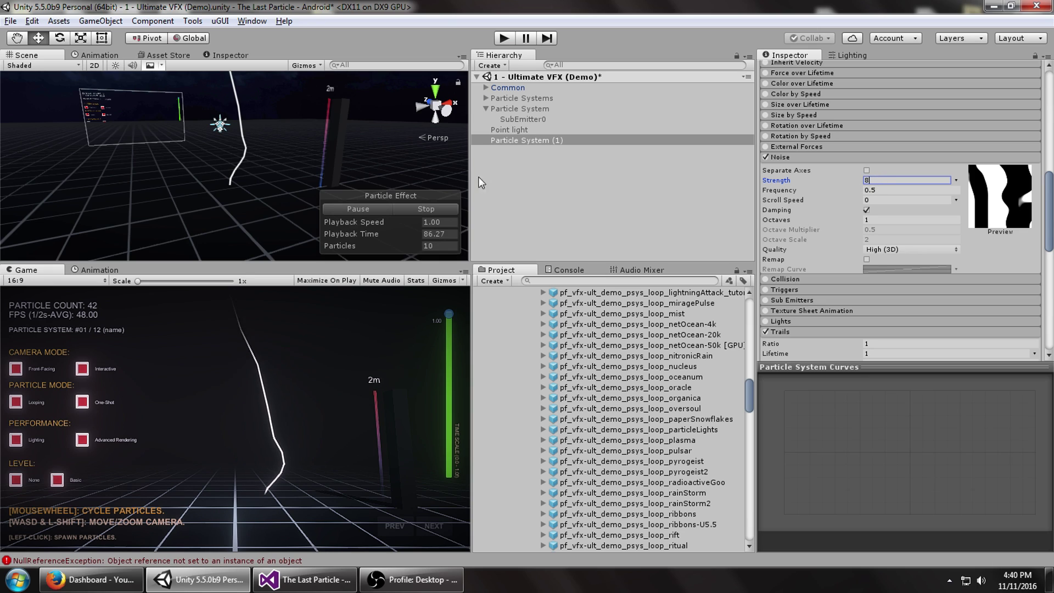
{"action": "key", "text": "Return"}
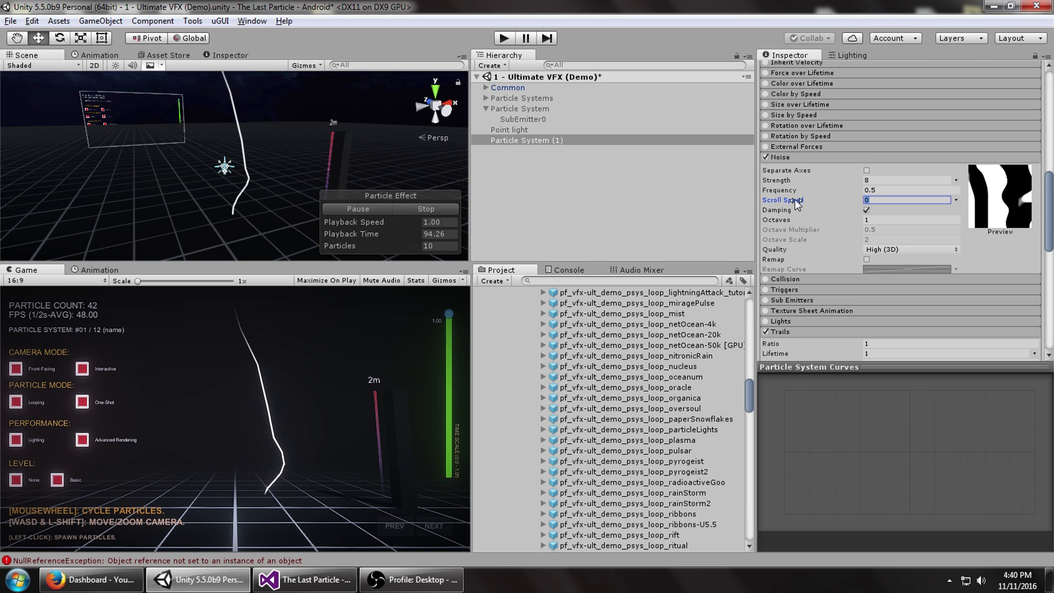
{"action": "type", "text": "1"}
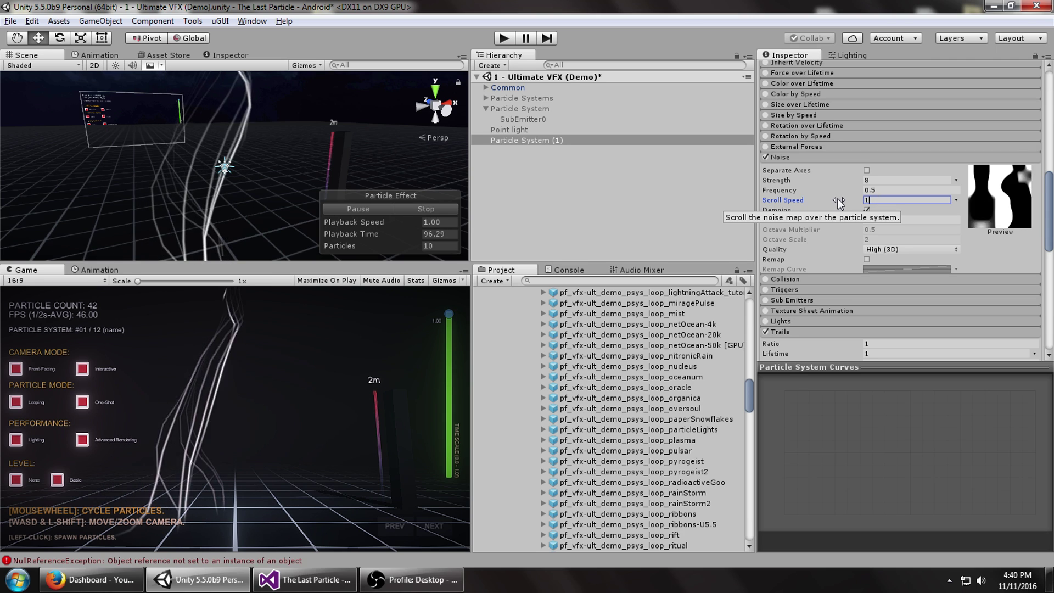
{"action": "left_click", "coordinate": [878, 191]}
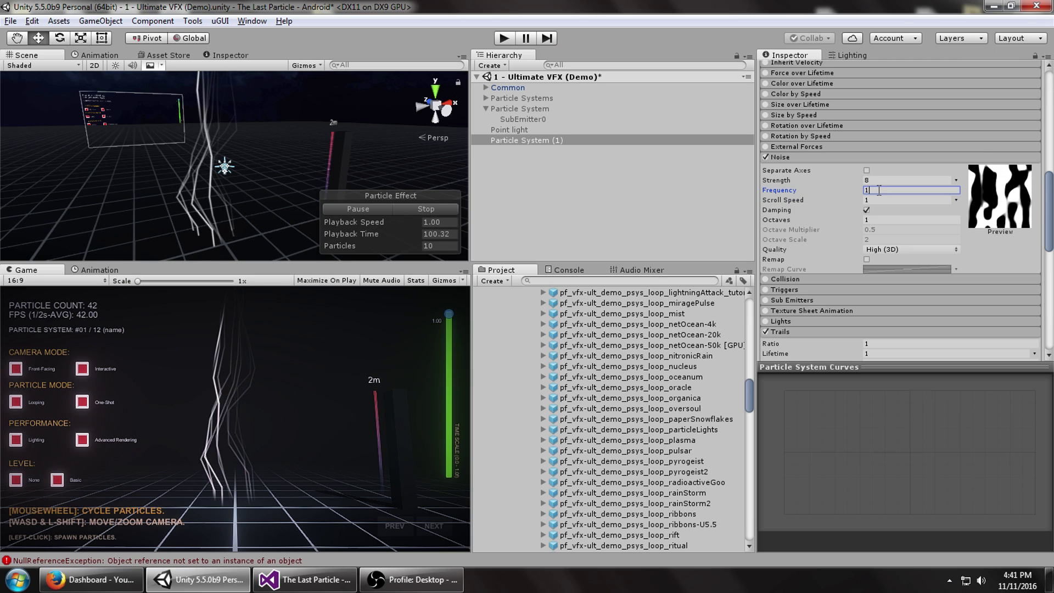
{"action": "type", "text": "1"}
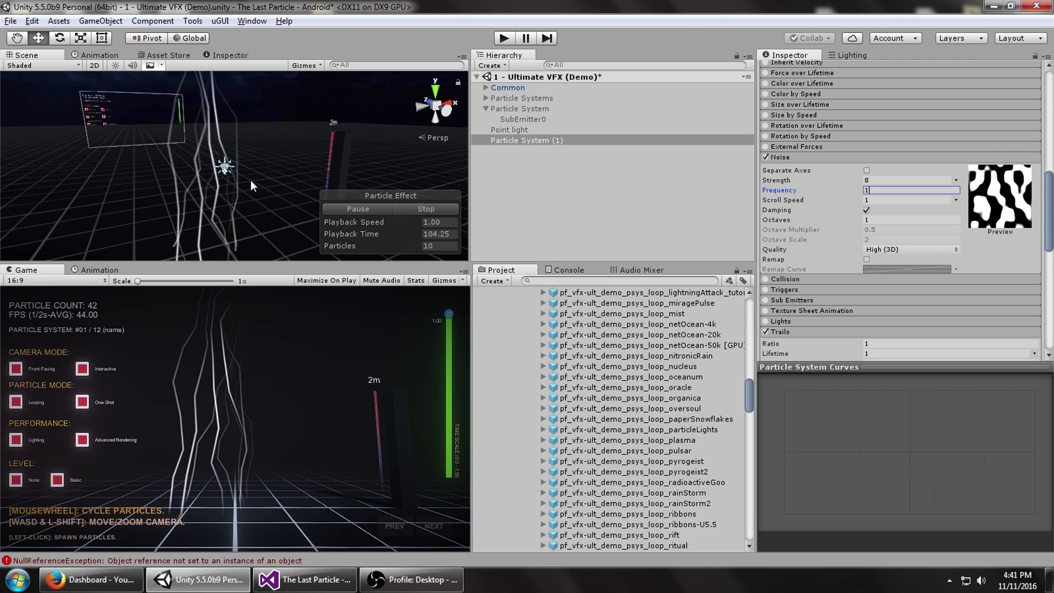
Make noise strength random between 5 and 12
{"action": "left_click", "coordinate": [956, 181]}
{"action": "left_click", "coordinate": [933, 221]}
{"action": "left_click", "coordinate": [933, 180]}
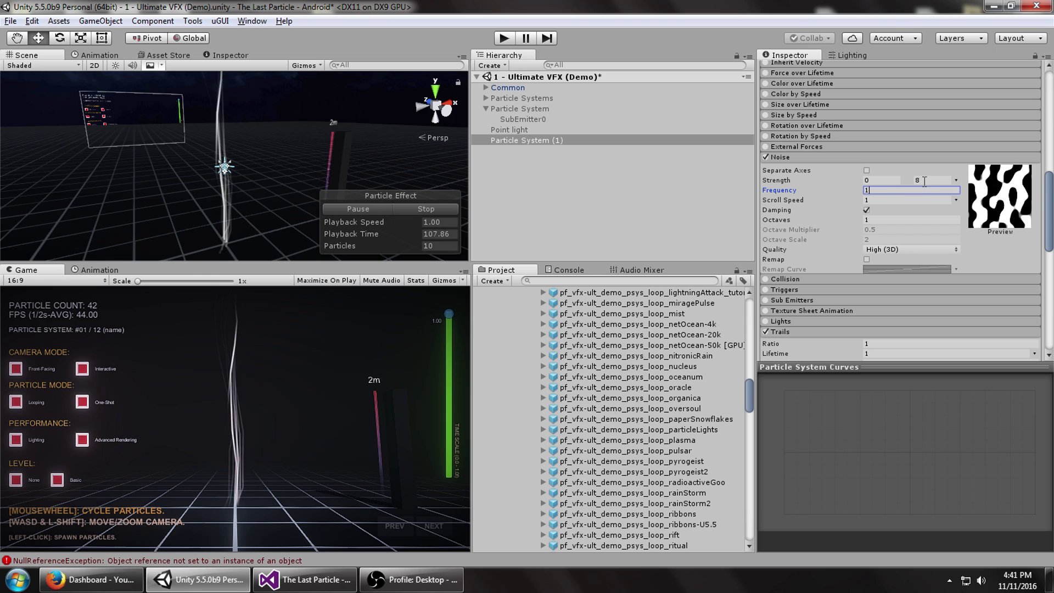
{"action": "type", "text": "12"}
{"action": "left_click", "coordinate": [881, 180]}
{"action": "type", "text": "5"}
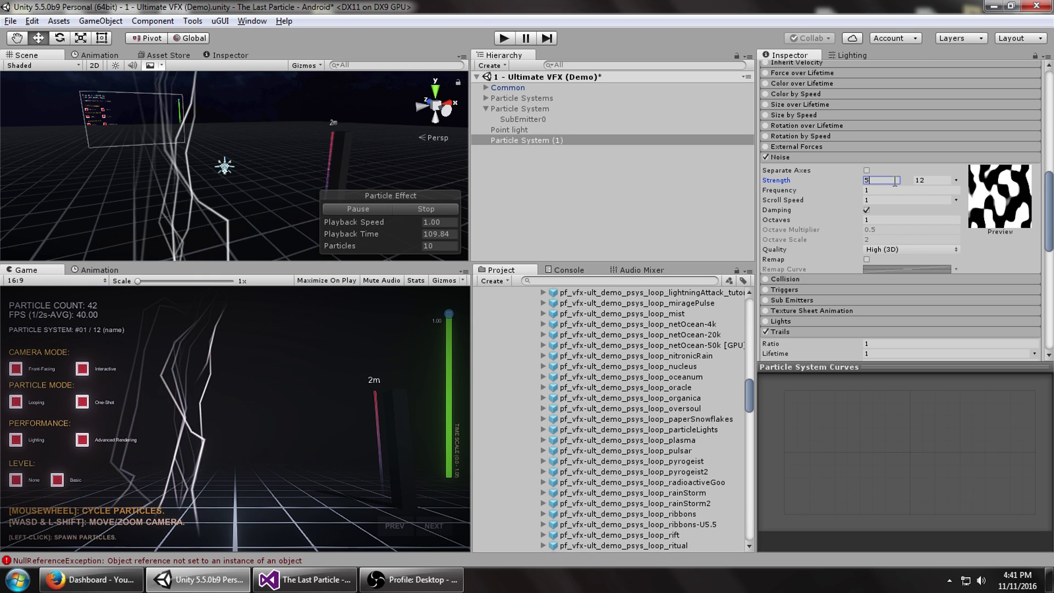
{"action": "scroll", "coordinate": [934, 229], "scroll_direction": "up", "scroll_amount": 10}
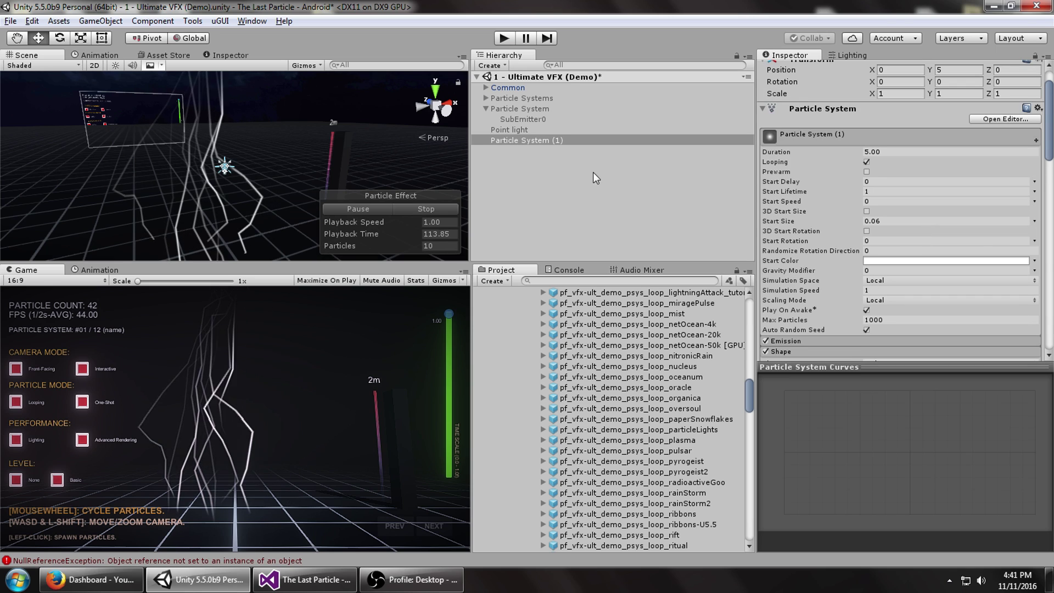
Randomize Start Color between orange FF8400 and cyan 00EAFF
{"action": "left_click", "coordinate": [1034, 260]}
{"action": "left_click", "coordinate": [988, 298]}
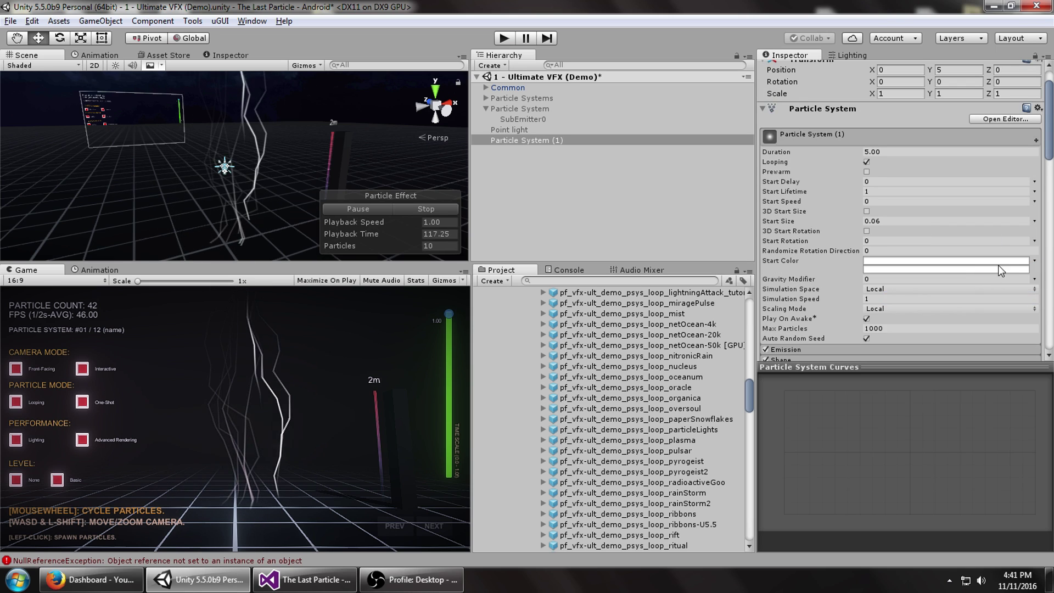
{"action": "left_click", "coordinate": [983, 269]}
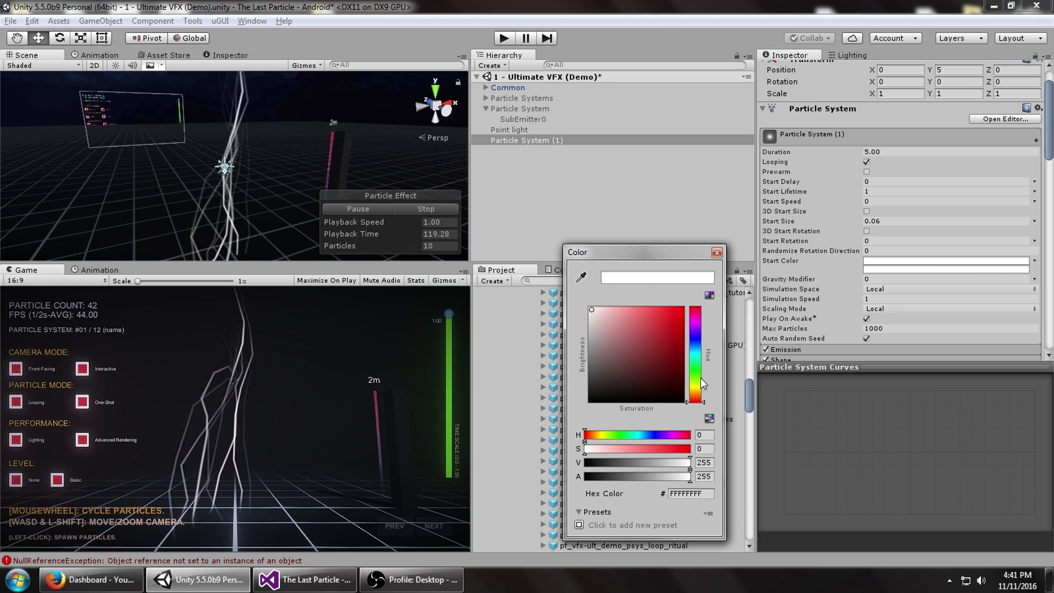
{"action": "left_click", "coordinate": [694, 395]}
{"action": "left_click", "coordinate": [680, 310]}
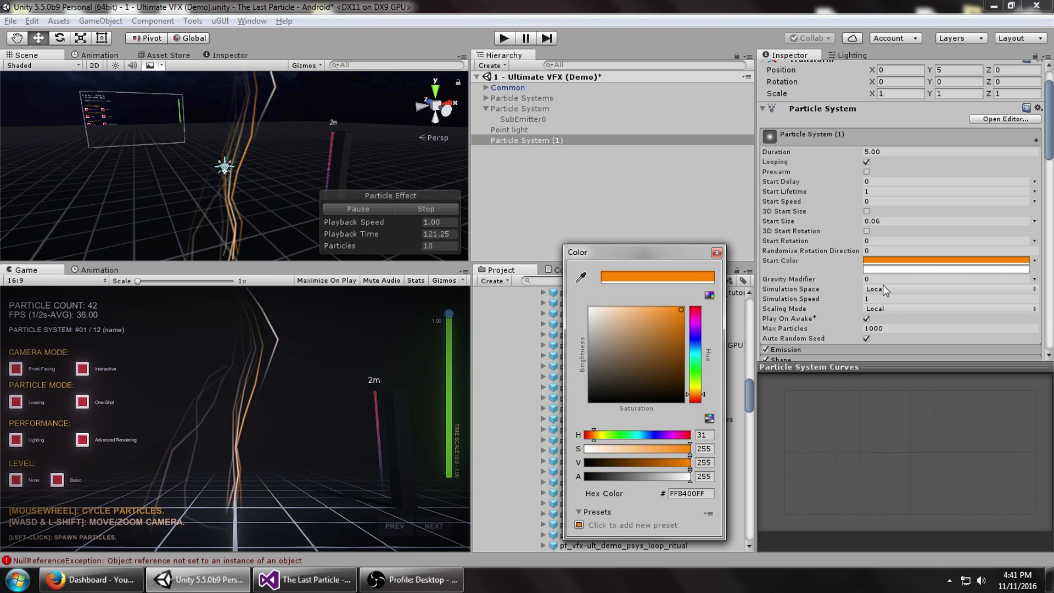
{"action": "left_click", "coordinate": [881, 269]}
{"action": "left_click", "coordinate": [695, 353]}
{"action": "left_click", "coordinate": [681, 309]}
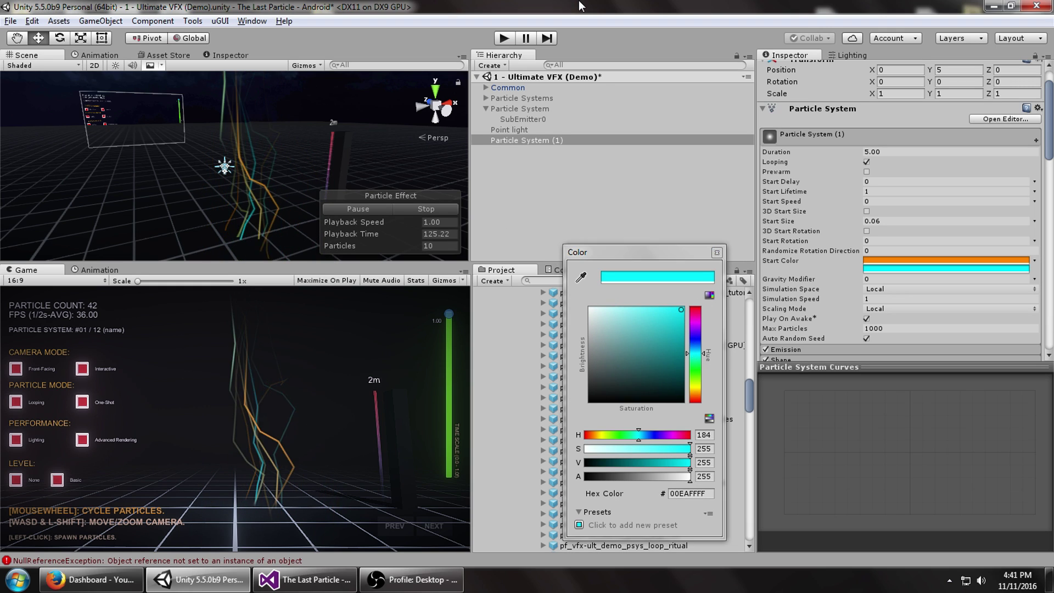
{"action": "left_click", "coordinate": [219, 443]}
{"action": "scroll", "coordinate": [980, 247], "scroll_direction": "down", "scroll_amount": 10}
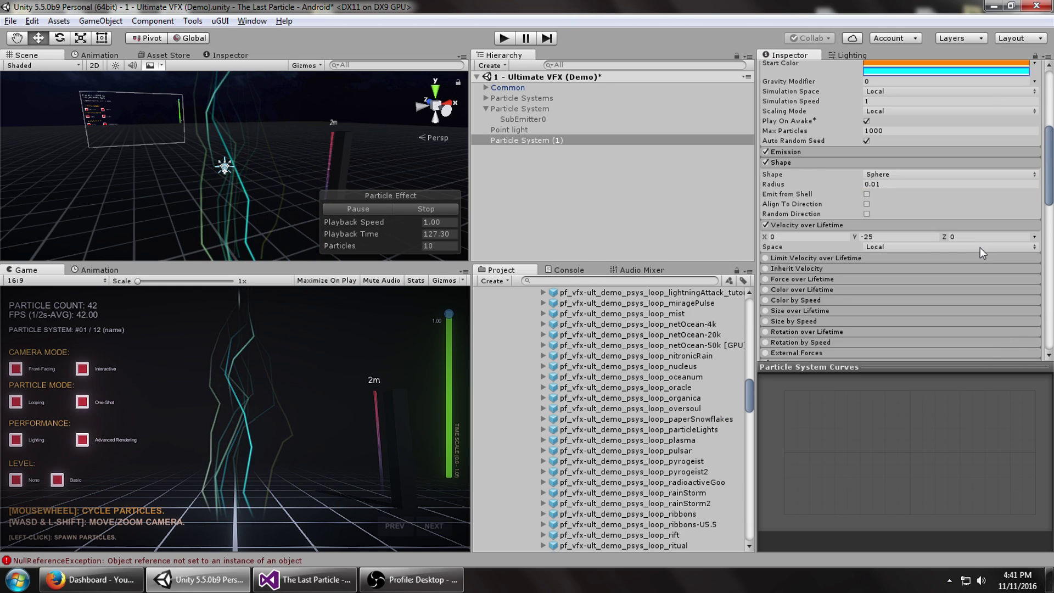
Enable the Collision module with type World in 3D mode
{"action": "scroll", "coordinate": [782, 271], "scroll_direction": "down", "scroll_amount": 3}
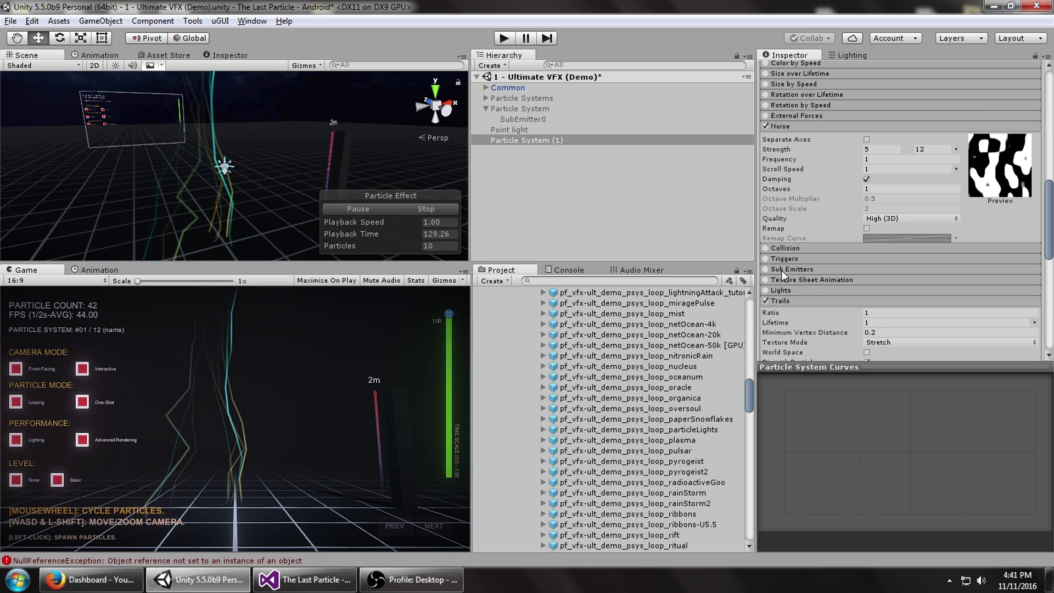
{"action": "left_click", "coordinate": [765, 248]}
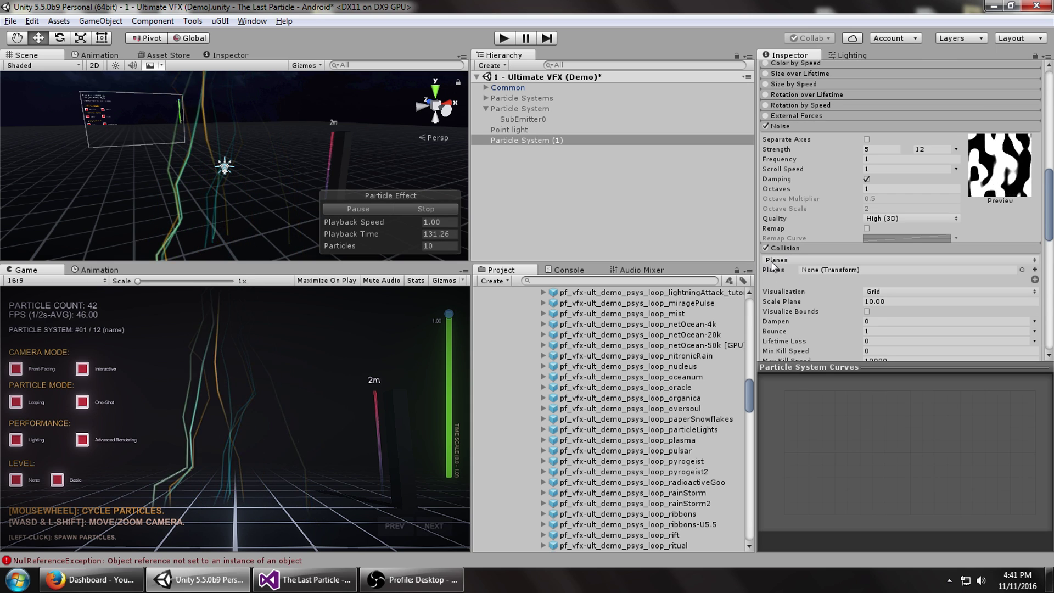
{"action": "left_click", "coordinate": [811, 260]}
{"action": "left_click", "coordinate": [805, 290]}
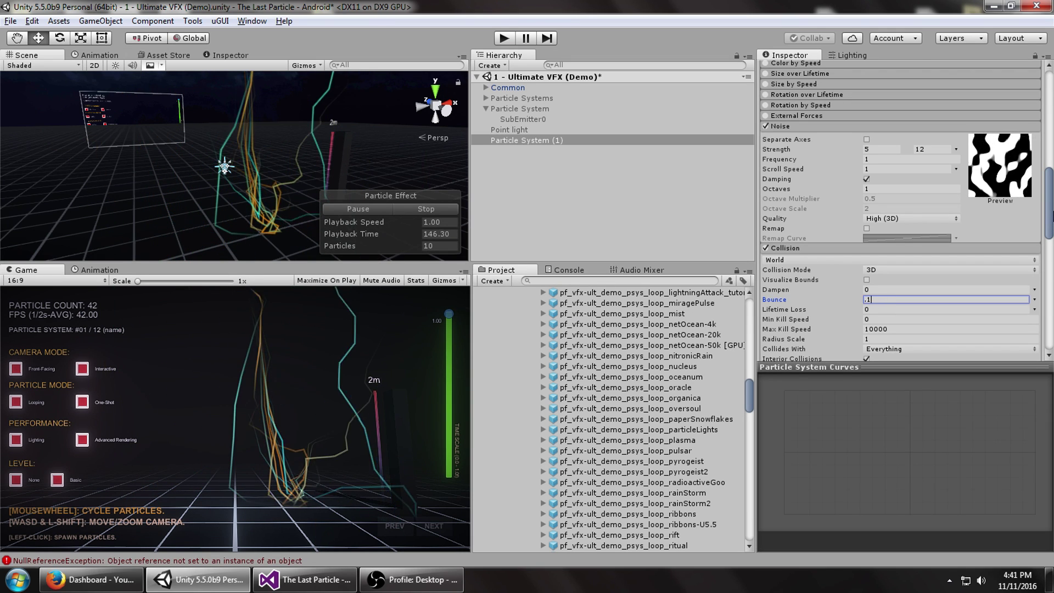
{"action": "scroll", "coordinate": [901, 215], "scroll_direction": "up", "scroll_amount": 10}
Make Start Lifetime random between 0.25 and 0.5 and uncheck trails' Die with Particles
{"action": "left_click", "coordinate": [1034, 230]}
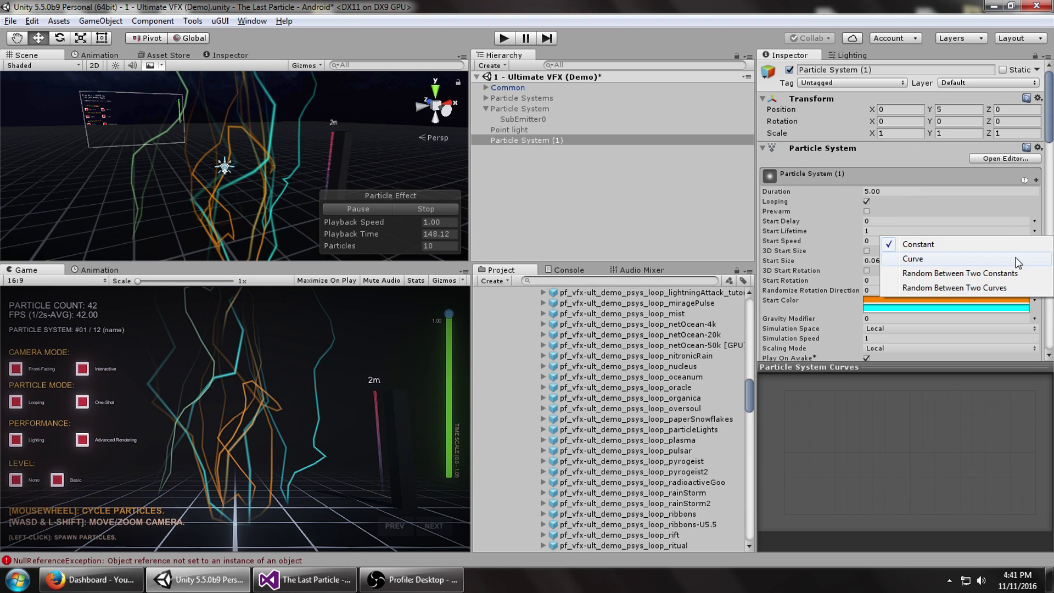
{"action": "left_click", "coordinate": [1009, 278]}
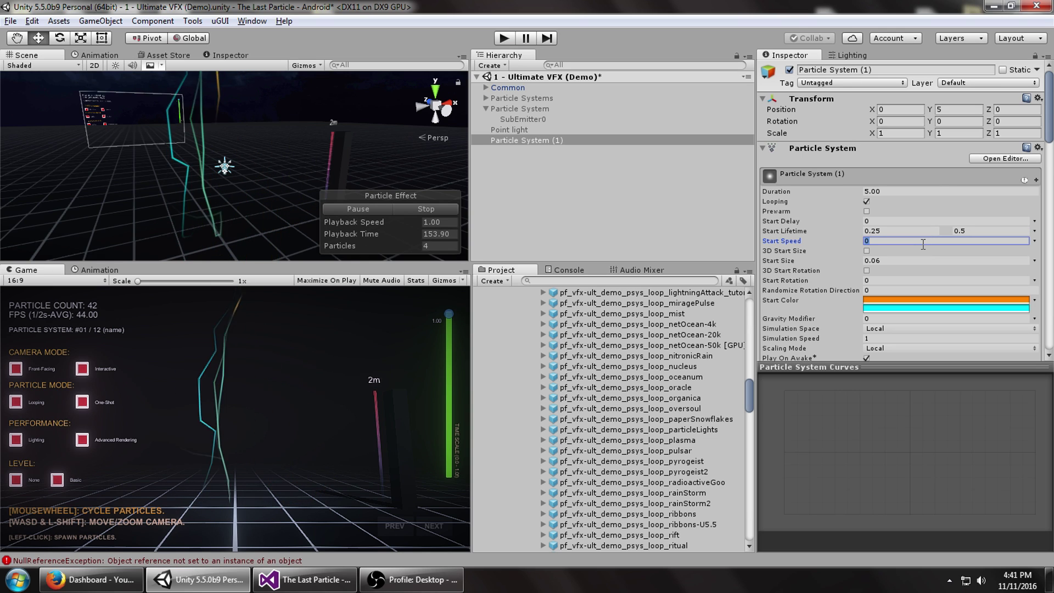
{"action": "scroll", "coordinate": [923, 245], "scroll_direction": "down", "scroll_amount": 15}
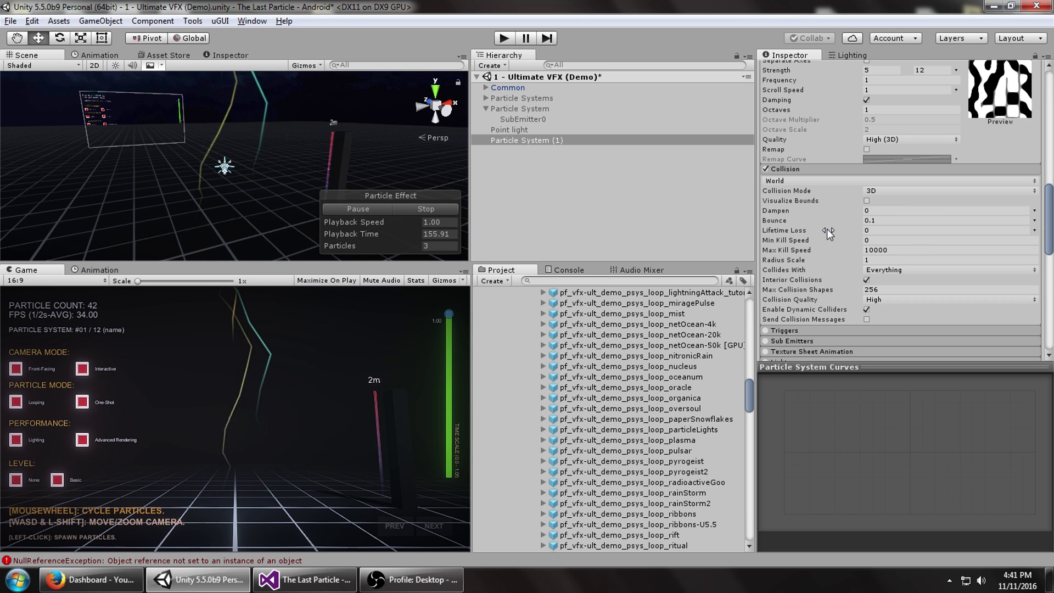
{"action": "scroll", "coordinate": [821, 259], "scroll_direction": "down", "scroll_amount": 2}
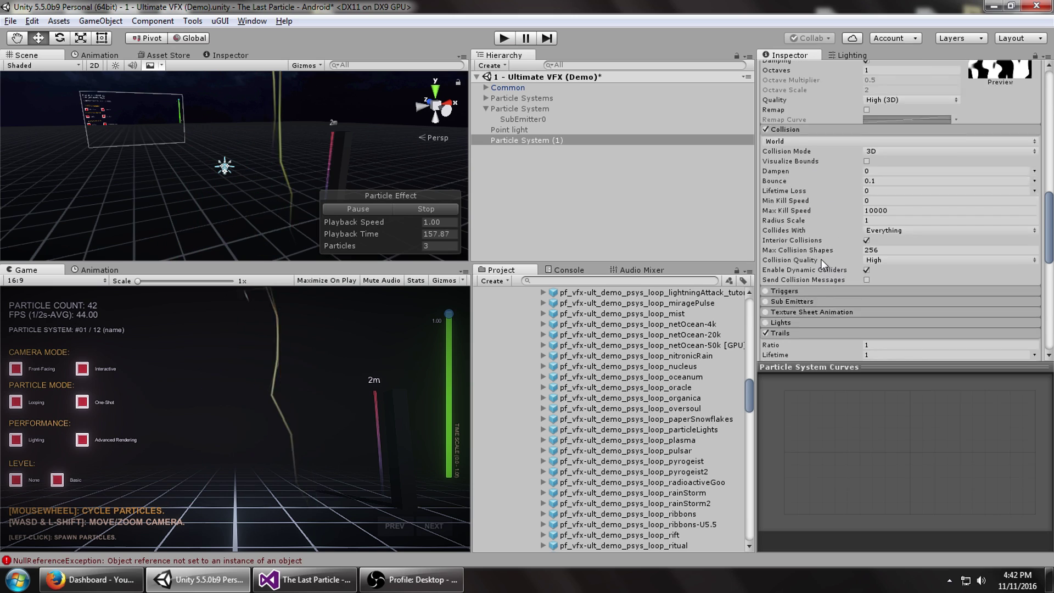
{"action": "scroll", "coordinate": [821, 259], "scroll_direction": "down", "scroll_amount": 6}
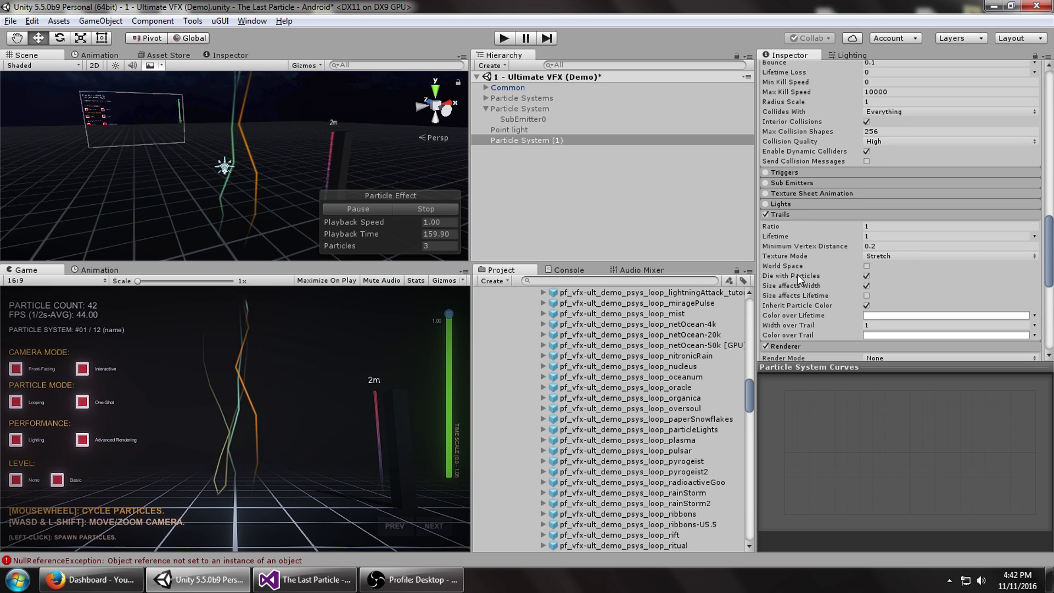
{"action": "left_click", "coordinate": [866, 276]}
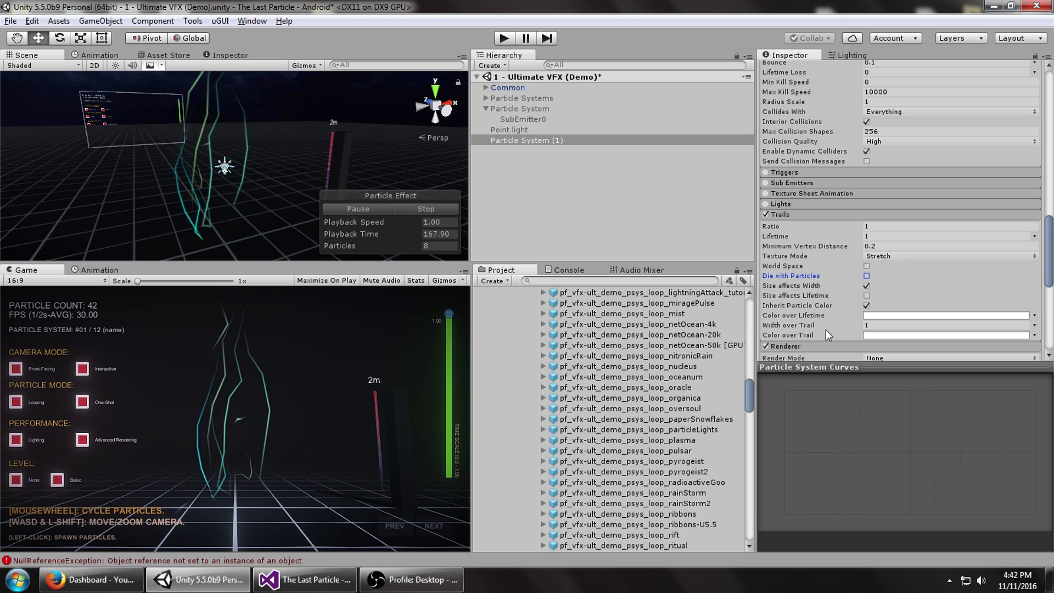
Set Width over Trail to a curve falling from 1.0 to 0 at the end
{"action": "left_click", "coordinate": [1034, 326]}
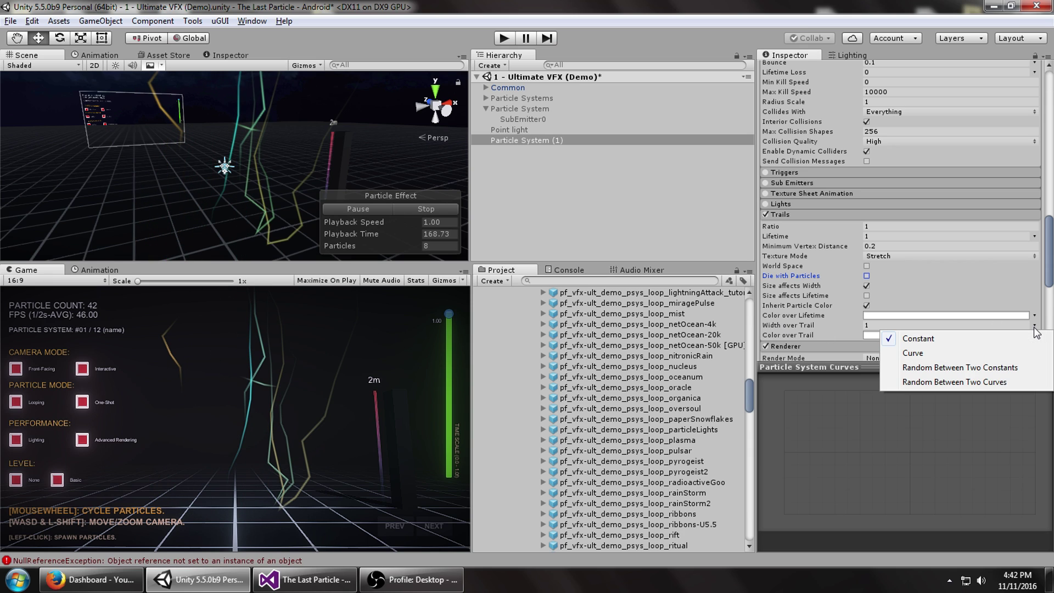
{"action": "left_click", "coordinate": [946, 358]}
{"action": "right_click", "coordinate": [1029, 391]}
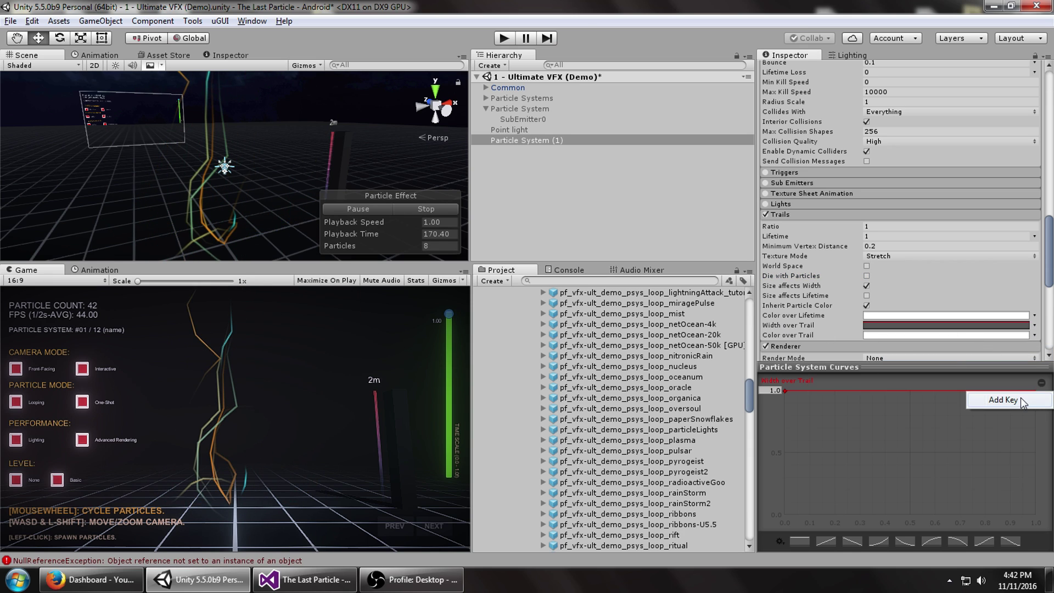
{"action": "left_click", "coordinate": [1003, 399]}
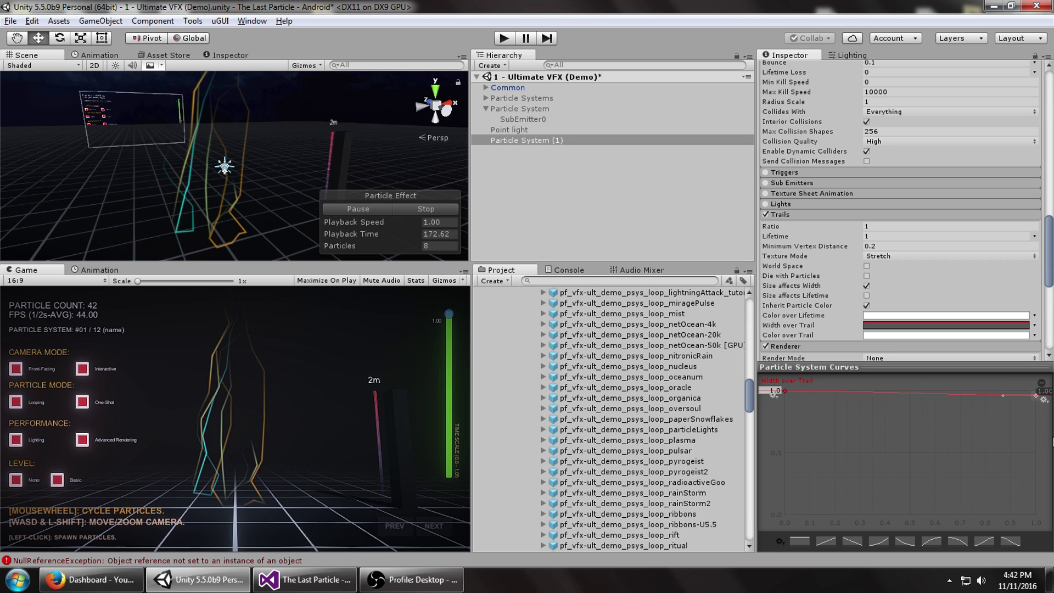
{"action": "left_click_drag", "start_coordinate": [1042, 396], "coordinate": [1042, 516]}
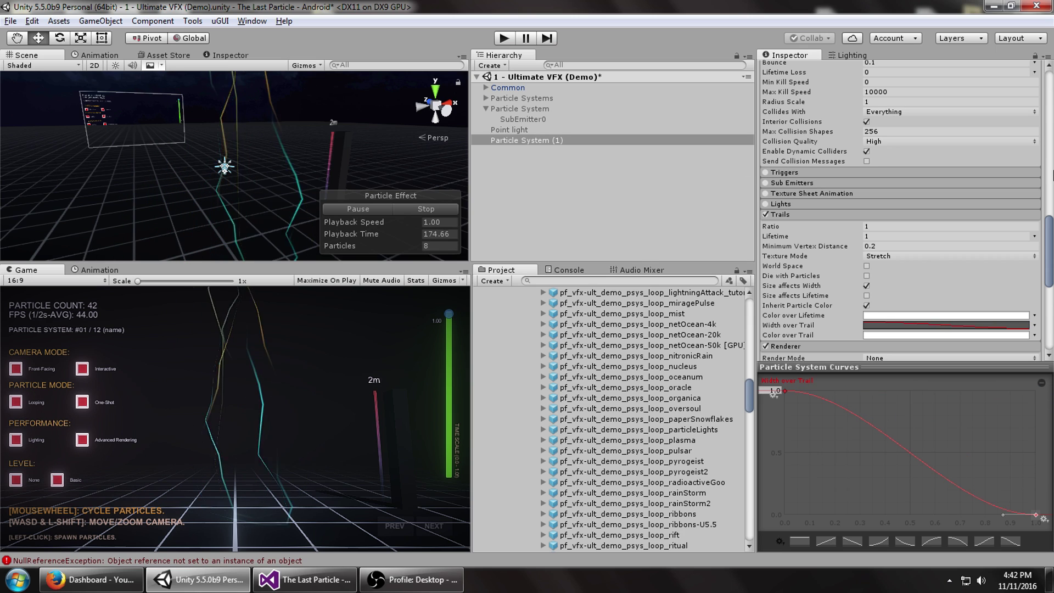
{"action": "scroll", "coordinate": [900, 219], "scroll_direction": "up", "scroll_amount": 15}
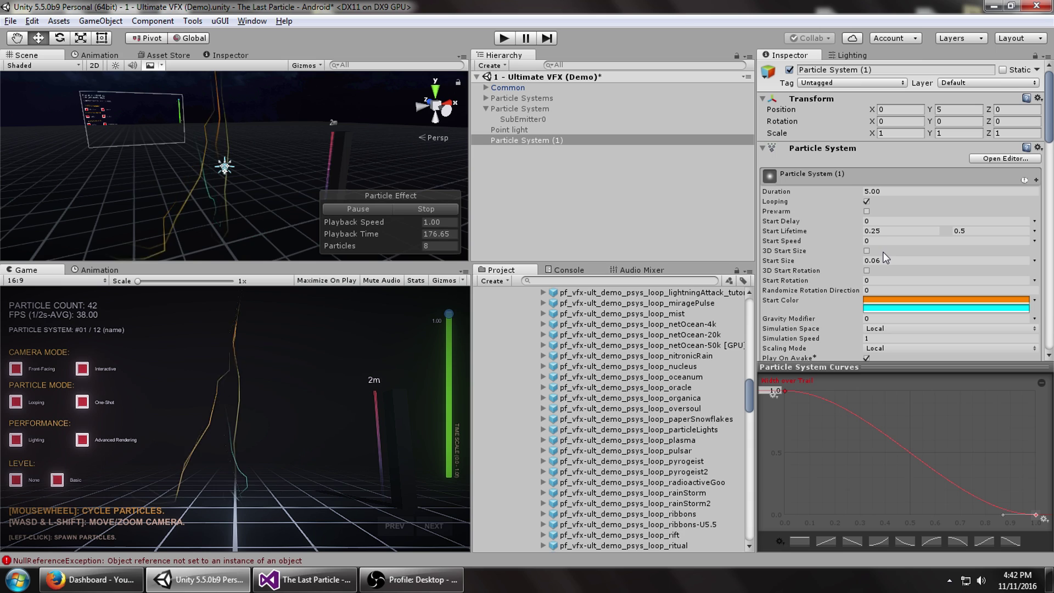
Set Start Size to random between 0.05 and 0.1
{"action": "left_click", "coordinate": [1035, 261]}
{"action": "left_click", "coordinate": [957, 303]}
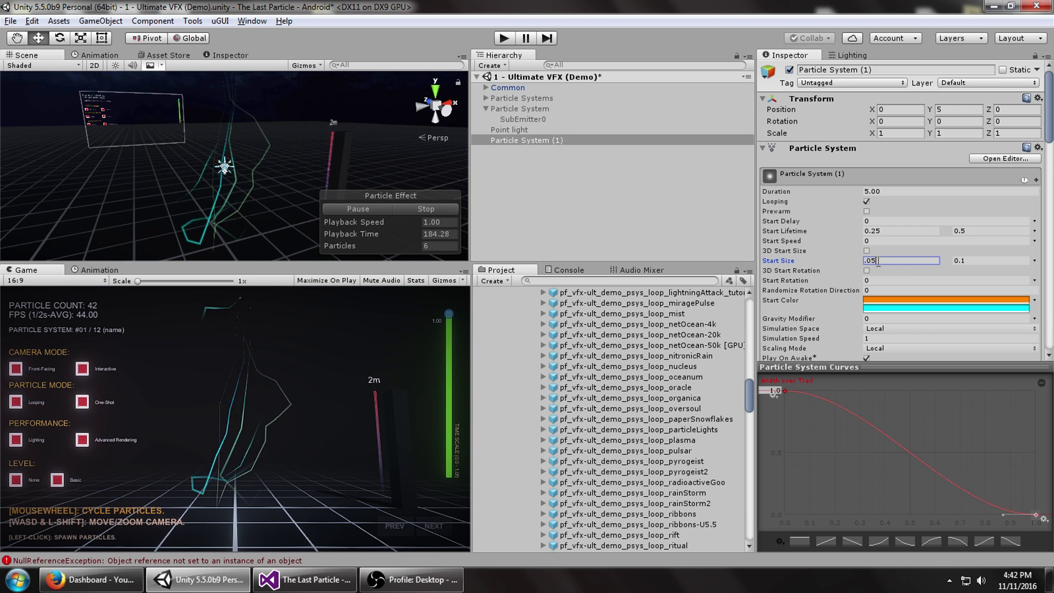
{"action": "key", "text": "BackSpace"}
{"action": "key", "text": "BackSpace"}
{"action": "type", "text": "1"}
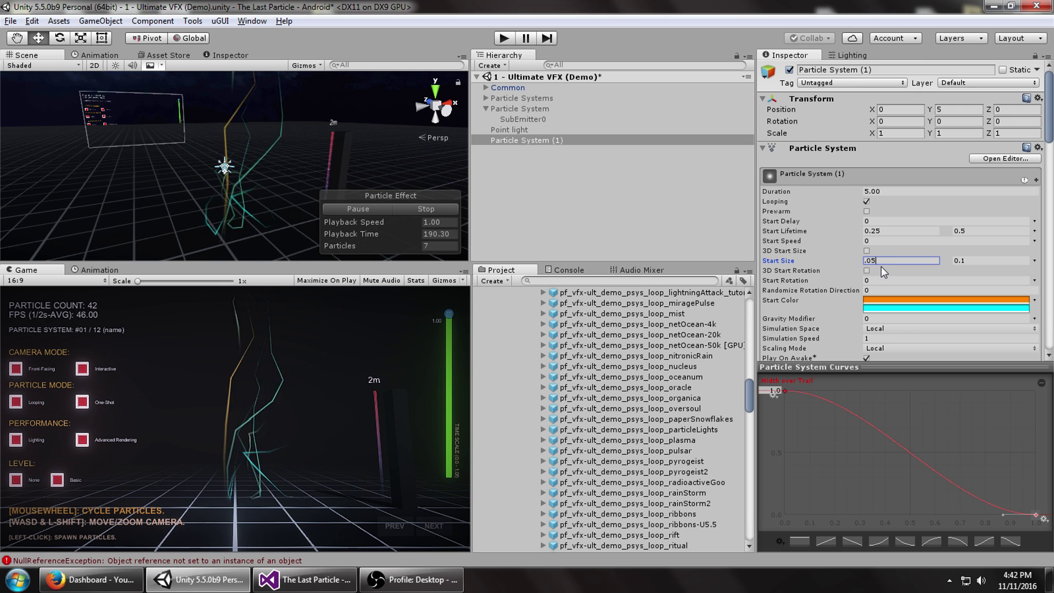
{"action": "left_click", "coordinate": [972, 258]}
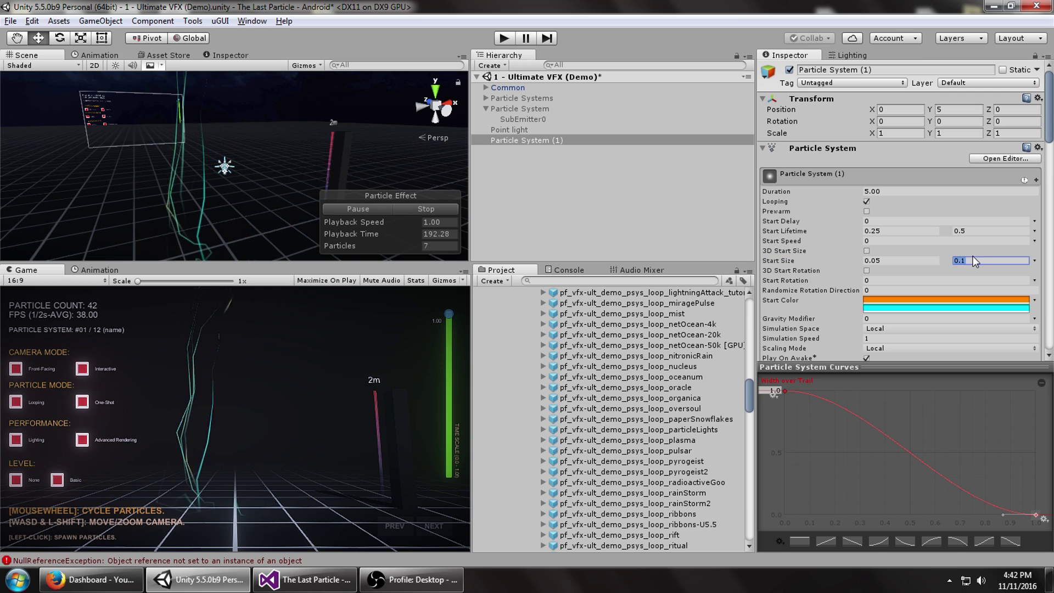
{"action": "scroll", "coordinate": [877, 259], "scroll_direction": "down", "scroll_amount": 3}
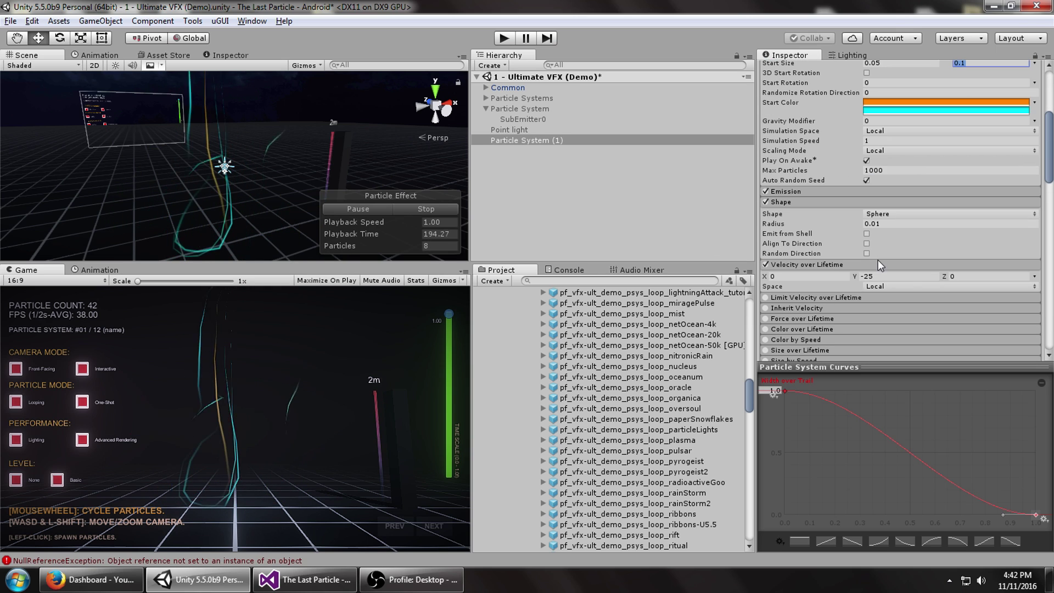
{"action": "scroll", "coordinate": [879, 263], "scroll_direction": "down", "scroll_amount": 4}
{"action": "scroll", "coordinate": [881, 269], "scroll_direction": "down", "scroll_amount": 3}
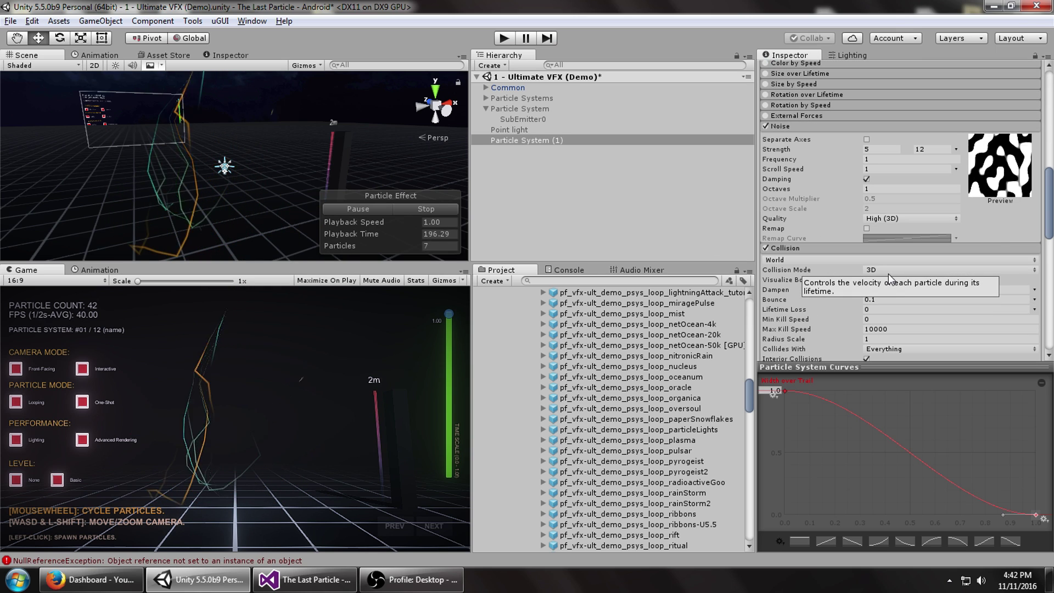
{"action": "scroll", "coordinate": [888, 299], "scroll_direction": "up", "scroll_amount": 10}
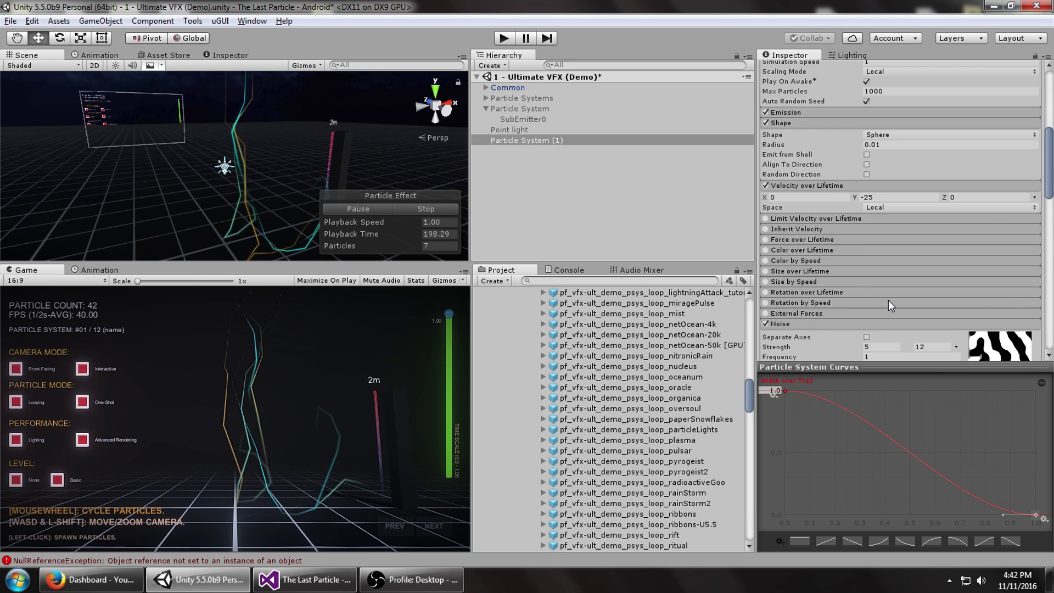
{"action": "scroll", "coordinate": [884, 296], "scroll_direction": "down", "scroll_amount": 10}
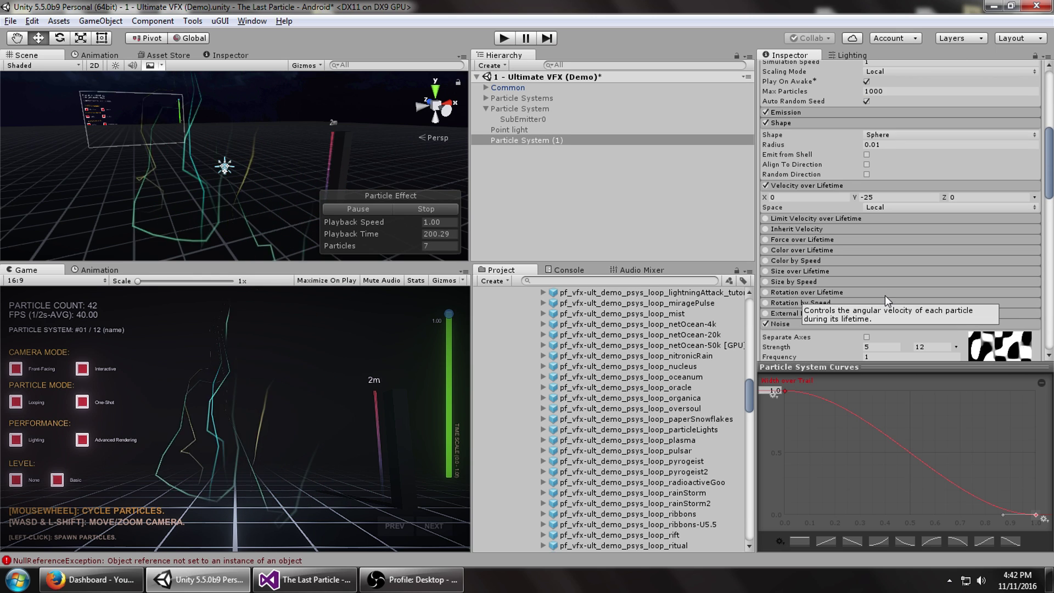
{"action": "scroll", "coordinate": [859, 295], "scroll_direction": "up", "scroll_amount": 5}
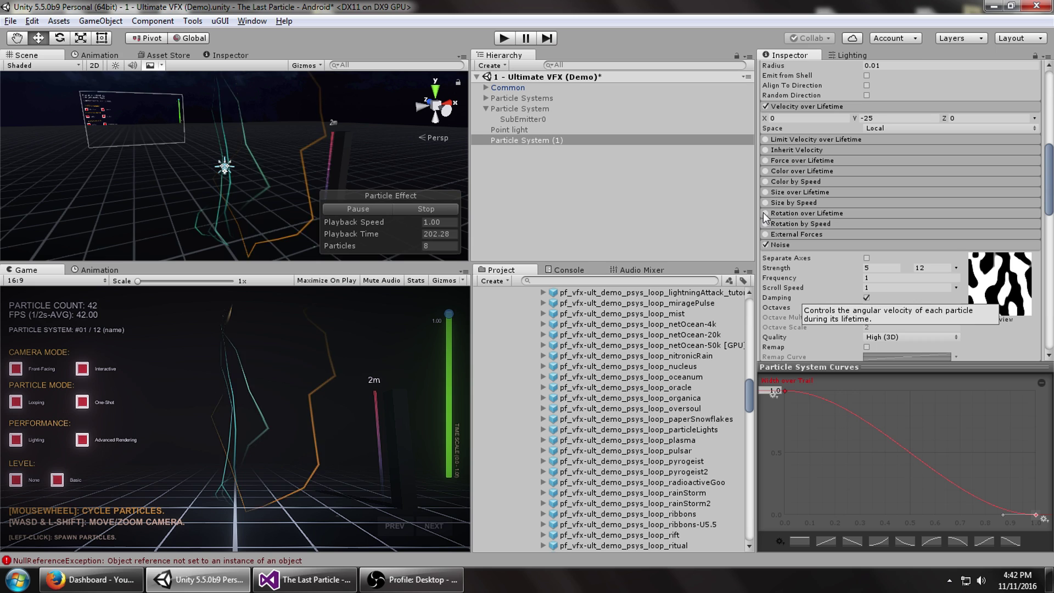
{"action": "scroll", "coordinate": [803, 252], "scroll_direction": "down", "scroll_amount": 5}
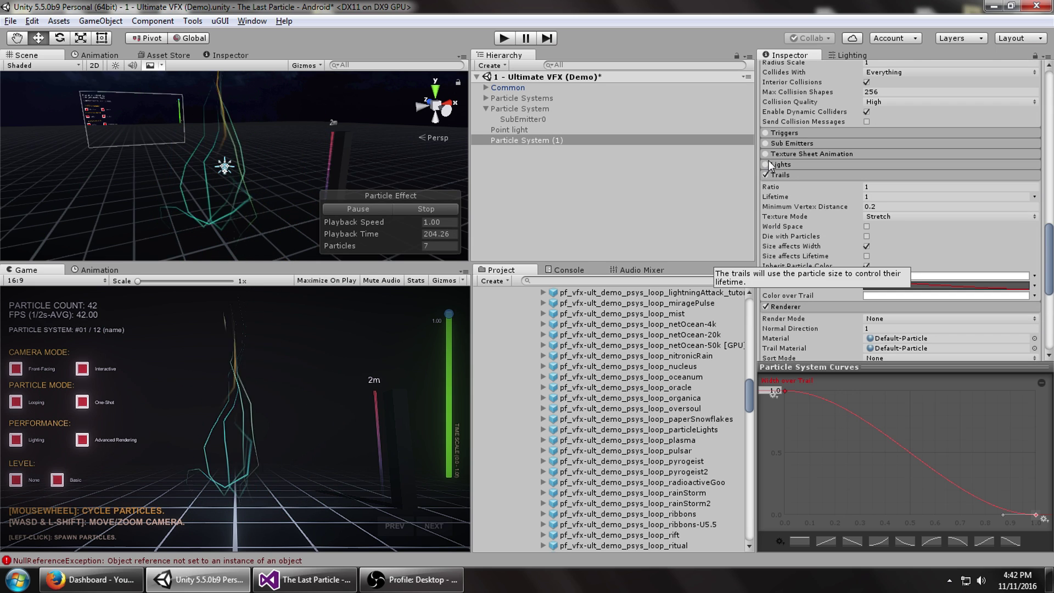
Add a new SubEmitter0 to Particle System (1), triggered on Collision instead of Birth
{"action": "left_click", "coordinate": [783, 143]}
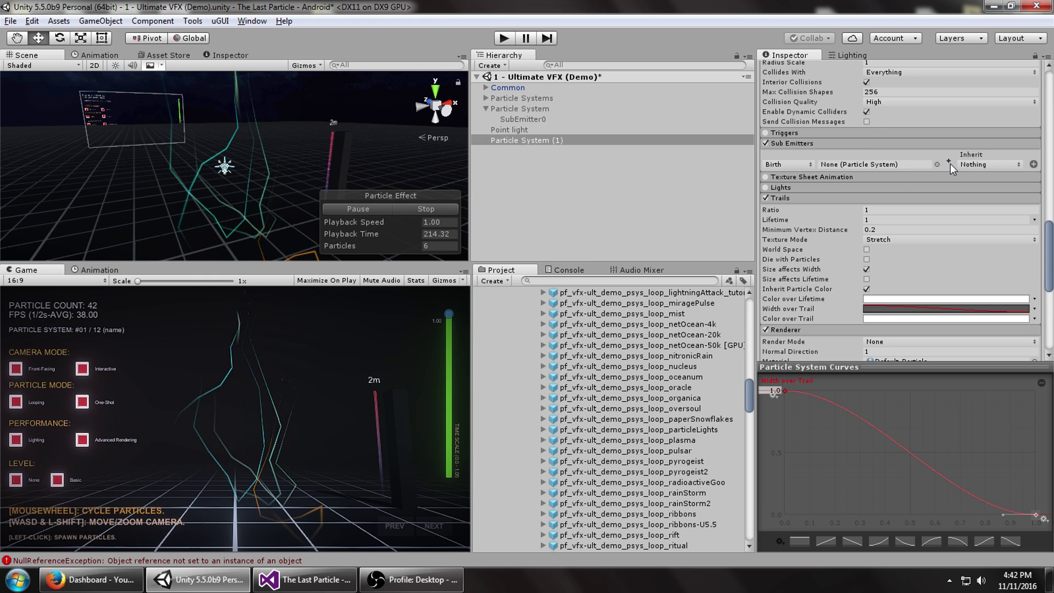
{"action": "left_click", "coordinate": [808, 164]}
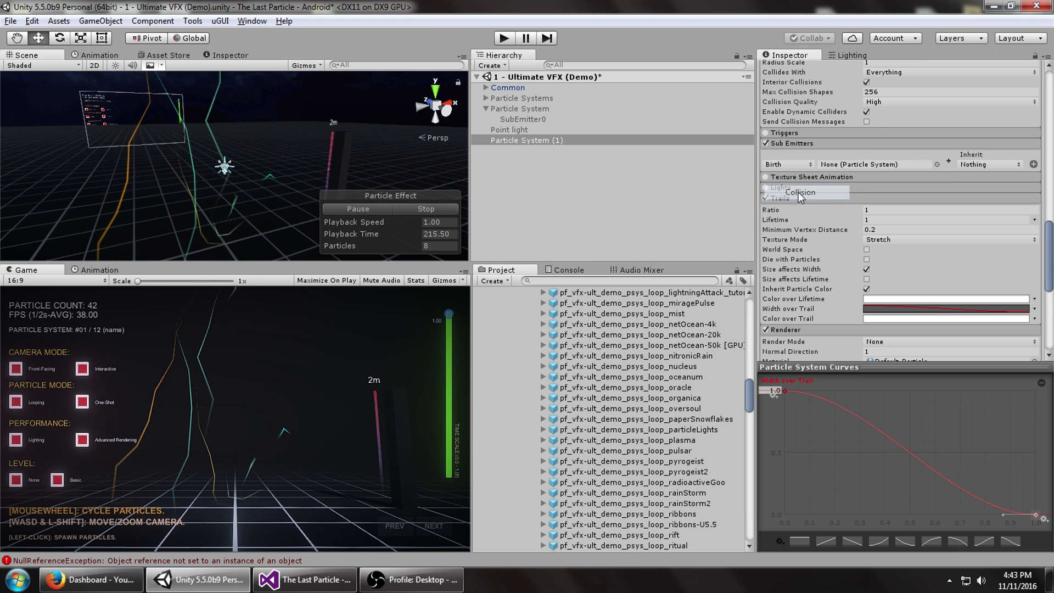
{"action": "left_click", "coordinate": [798, 192]}
{"action": "left_click", "coordinate": [950, 164]}
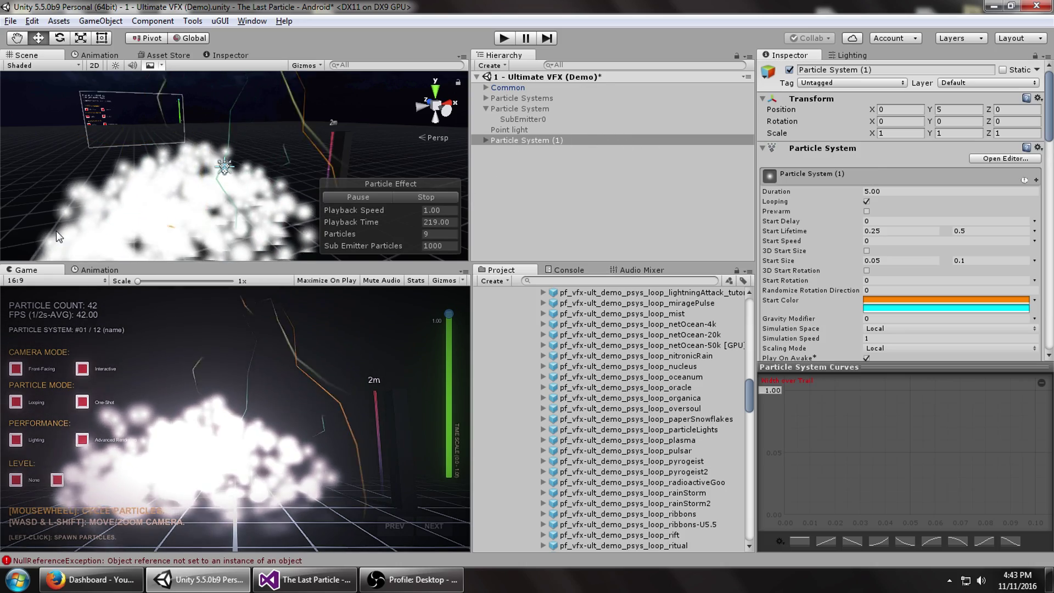
{"action": "scroll", "coordinate": [829, 280], "scroll_direction": "down", "scroll_amount": 2}
{"action": "scroll", "coordinate": [840, 252], "scroll_direction": "down", "scroll_amount": 2}
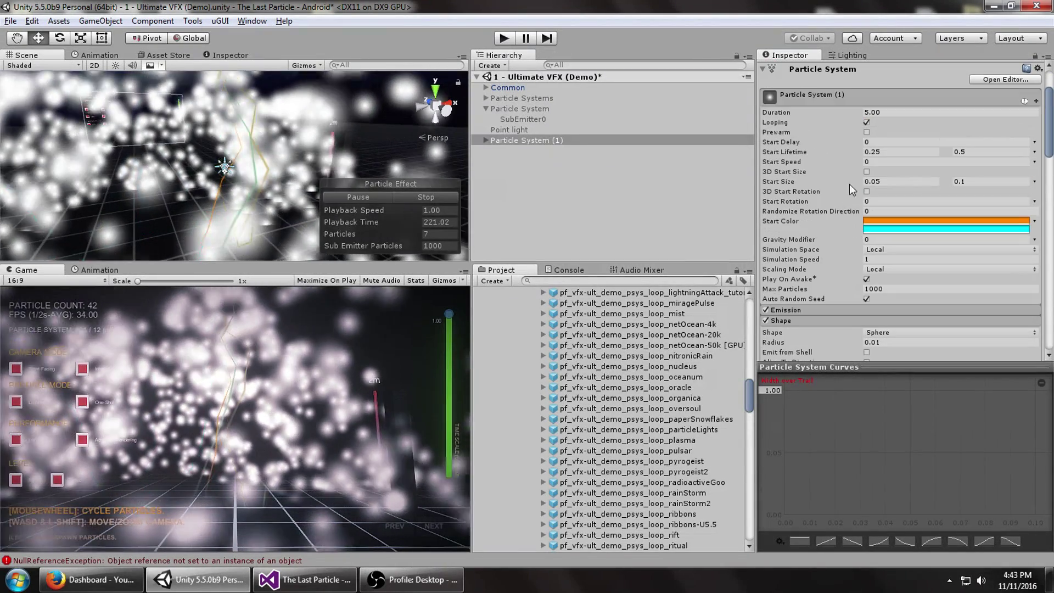
Select SubEmitter0 and make its start size random between 0.05 and 0.1
{"action": "left_click", "coordinate": [486, 140]}
{"action": "left_click", "coordinate": [524, 150]}
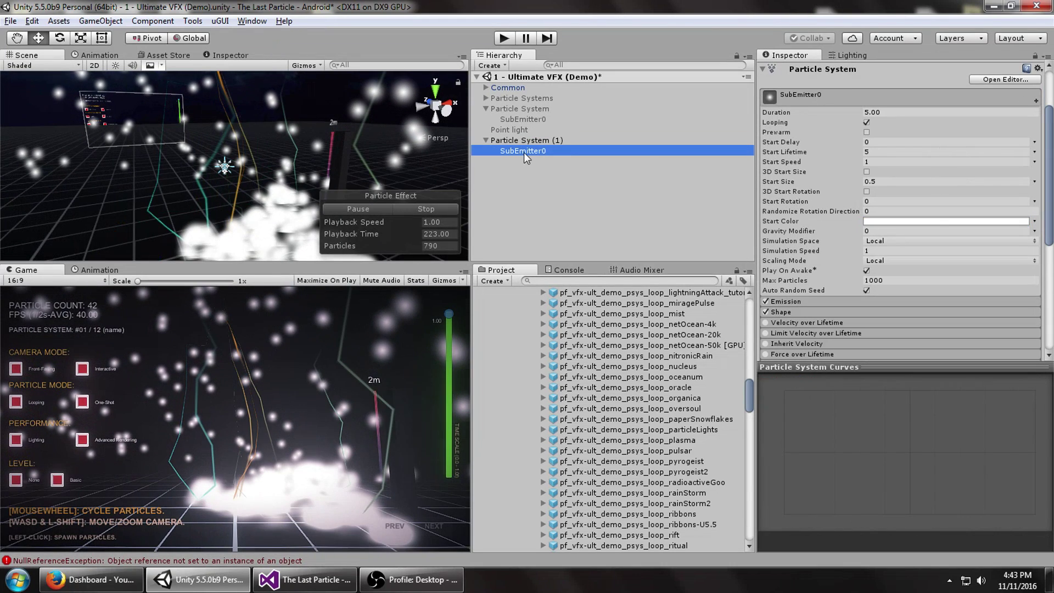
{"action": "left_click_drag", "start_coordinate": [836, 181], "coordinate": [825, 183]}
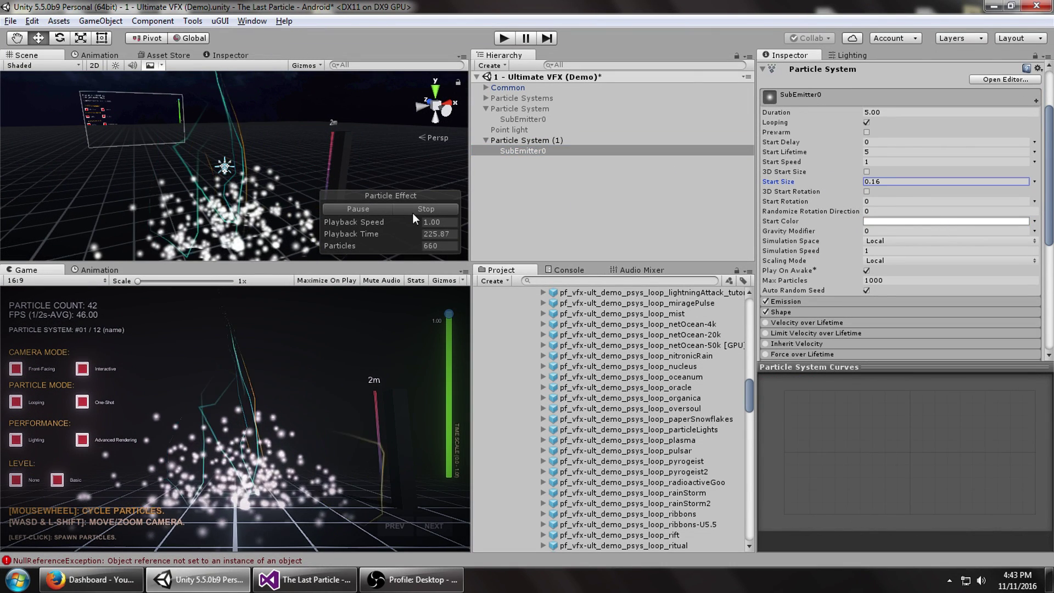
{"action": "key", "text": "Return"}
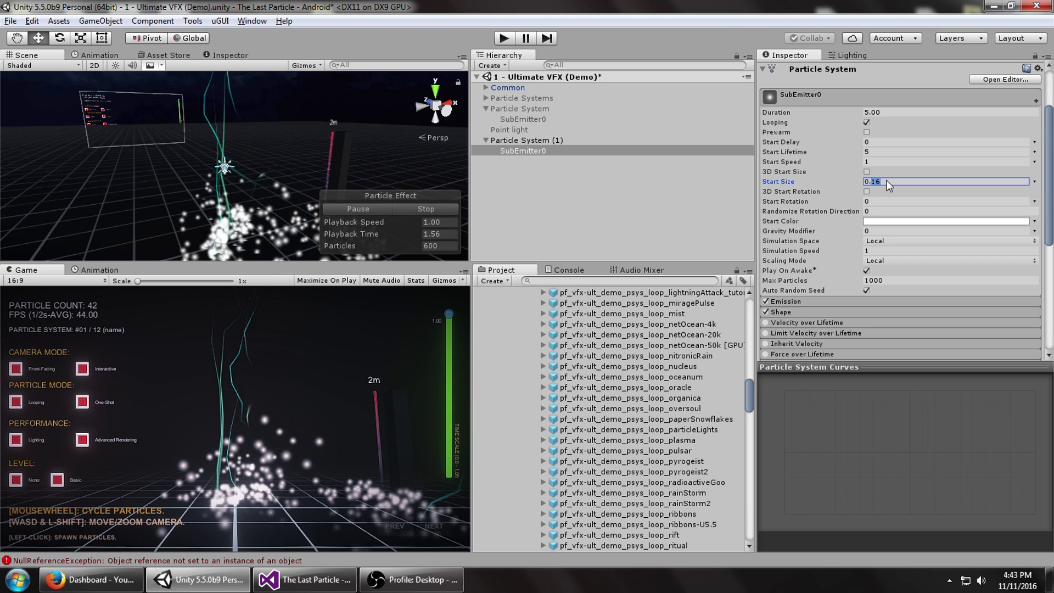
{"action": "left_click", "coordinate": [1034, 182]}
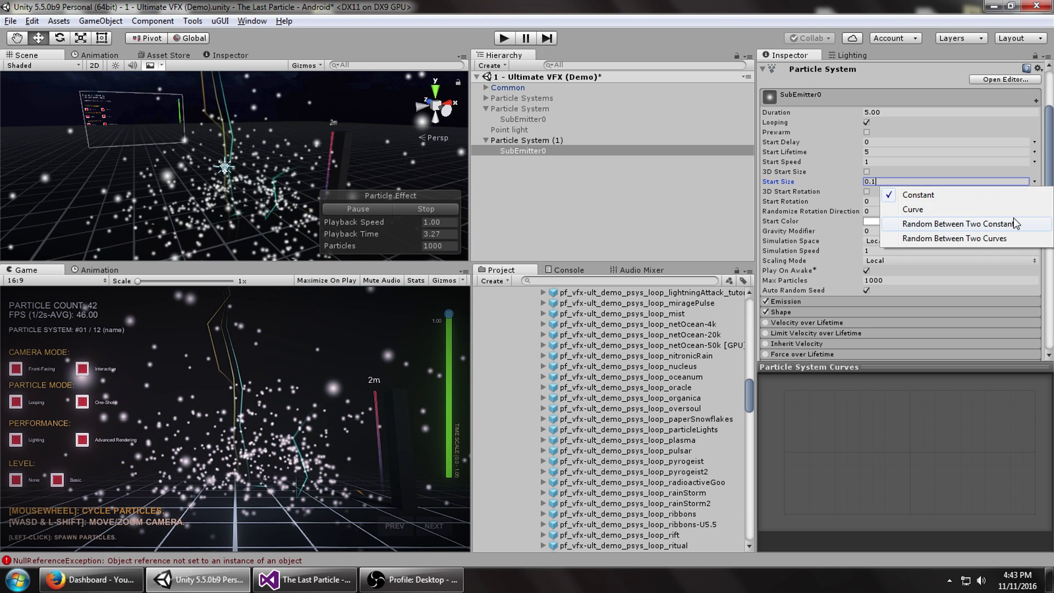
{"action": "left_click", "coordinate": [1013, 218]}
{"action": "key", "text": "BackSpace"}
{"action": "type", "text": "05"}
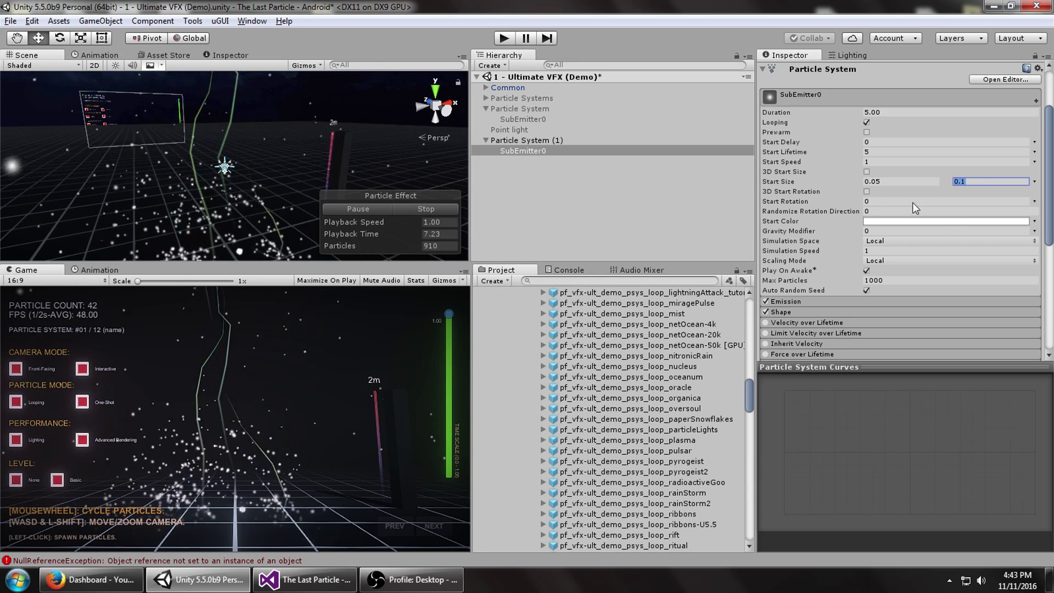
Make the sparks' start lifetime random between 0.5 and 1
{"action": "left_click", "coordinate": [870, 151]}
{"action": "left_click", "coordinate": [1034, 152]}
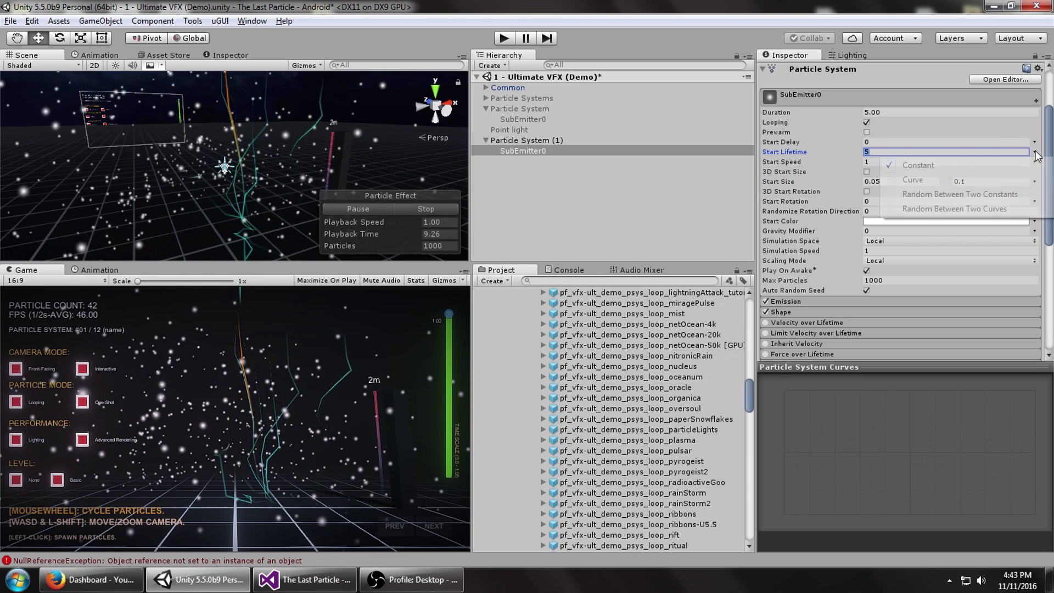
{"action": "left_click", "coordinate": [1017, 194]}
{"action": "type", "text": "0.5"}
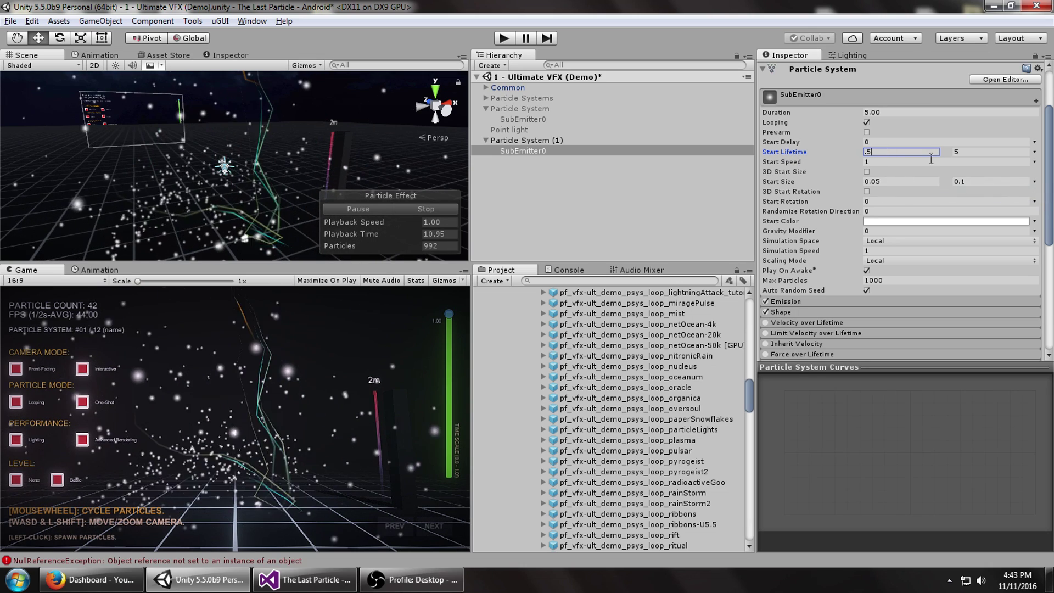
{"action": "left_click", "coordinate": [963, 153]}
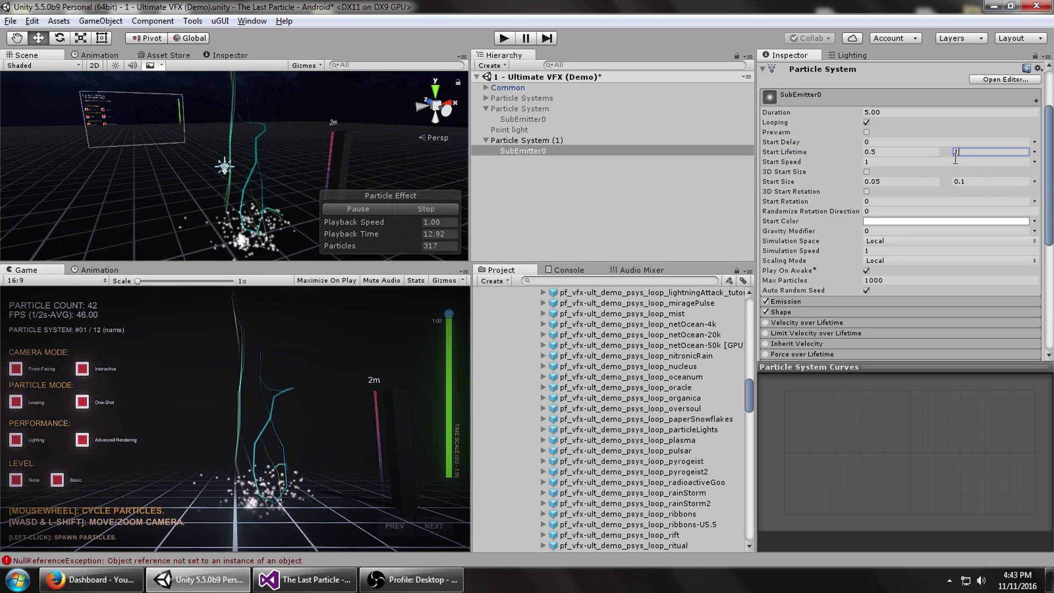
Enable Velocity over Lifetime on the sparks with a Y velocity of 3
{"action": "scroll", "coordinate": [942, 189], "scroll_direction": "down", "scroll_amount": 3}
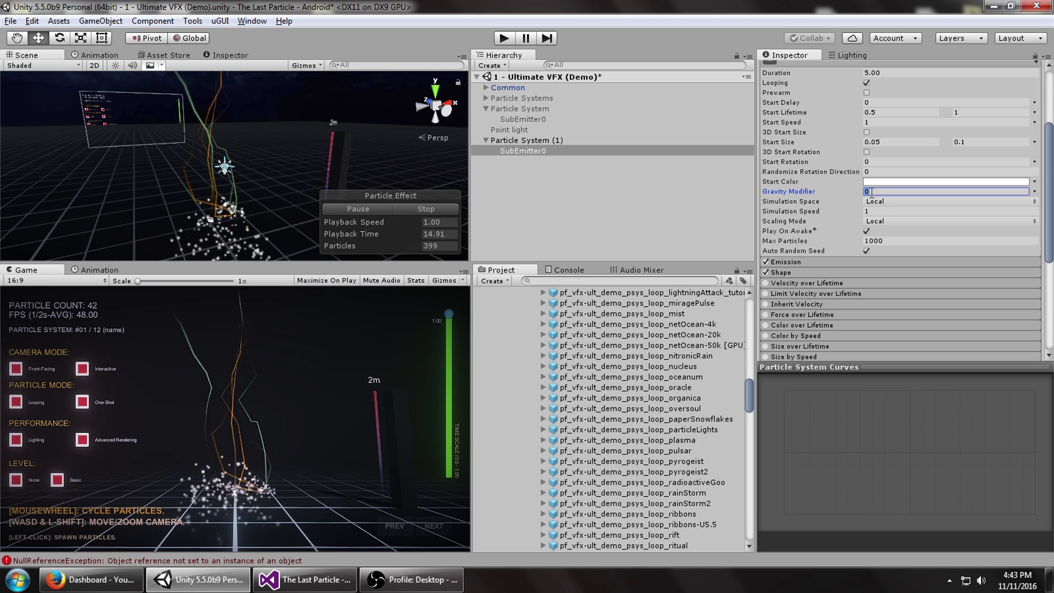
{"action": "scroll", "coordinate": [862, 219], "scroll_direction": "down", "scroll_amount": 10}
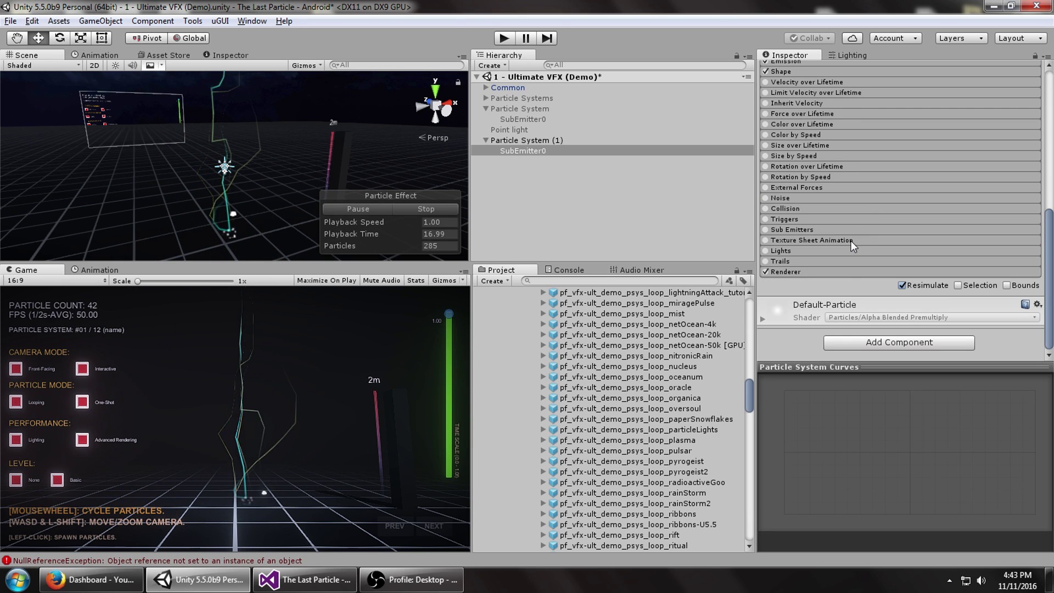
{"action": "scroll", "coordinate": [776, 237], "scroll_direction": "up", "scroll_amount": 6}
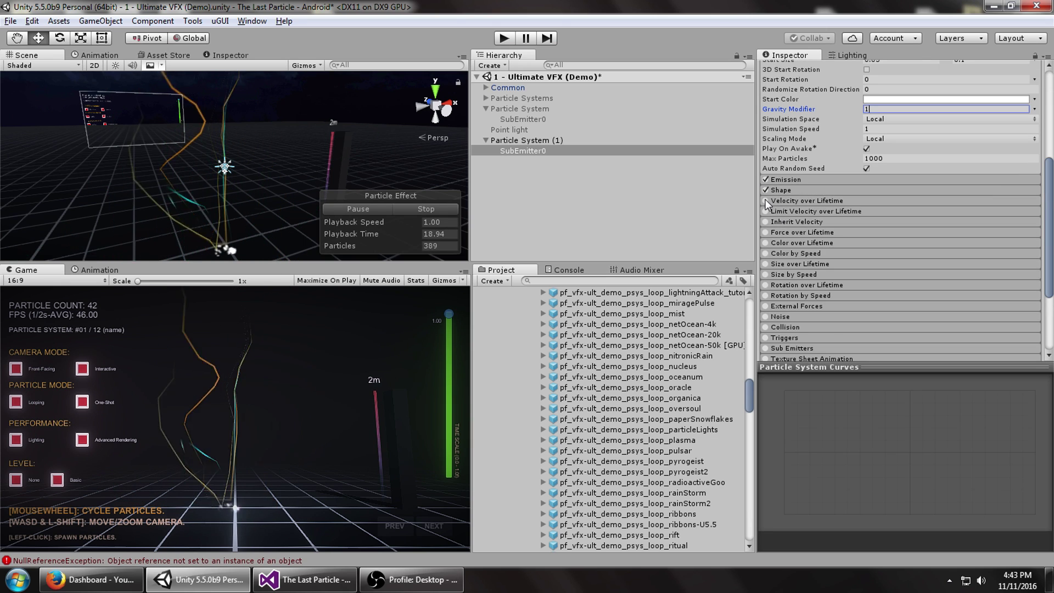
{"action": "left_click", "coordinate": [765, 200]}
{"action": "left_click", "coordinate": [878, 214]}
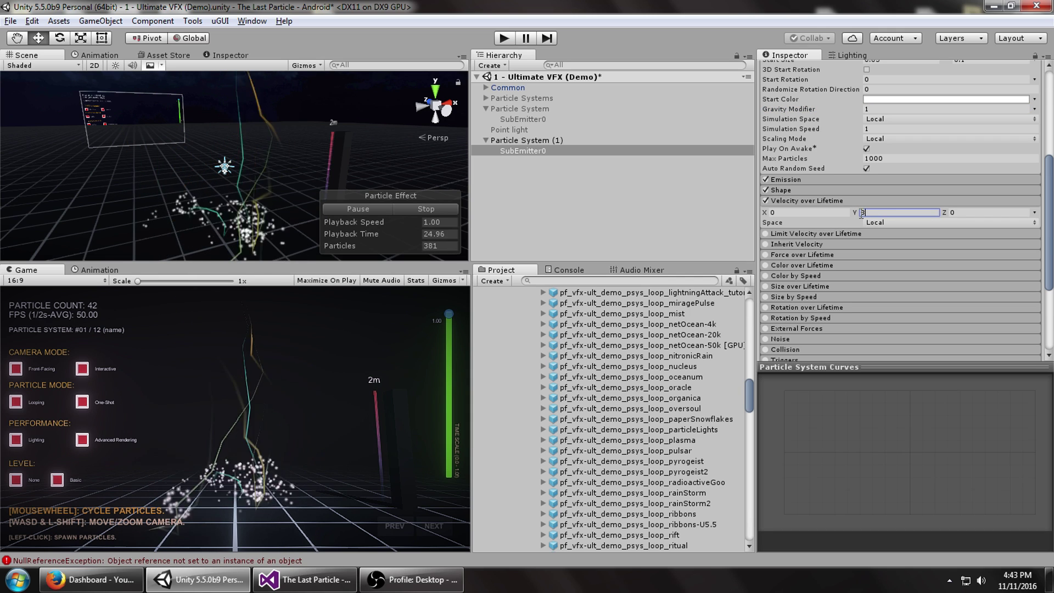
{"action": "scroll", "coordinate": [866, 237], "scroll_direction": "down", "scroll_amount": 6}
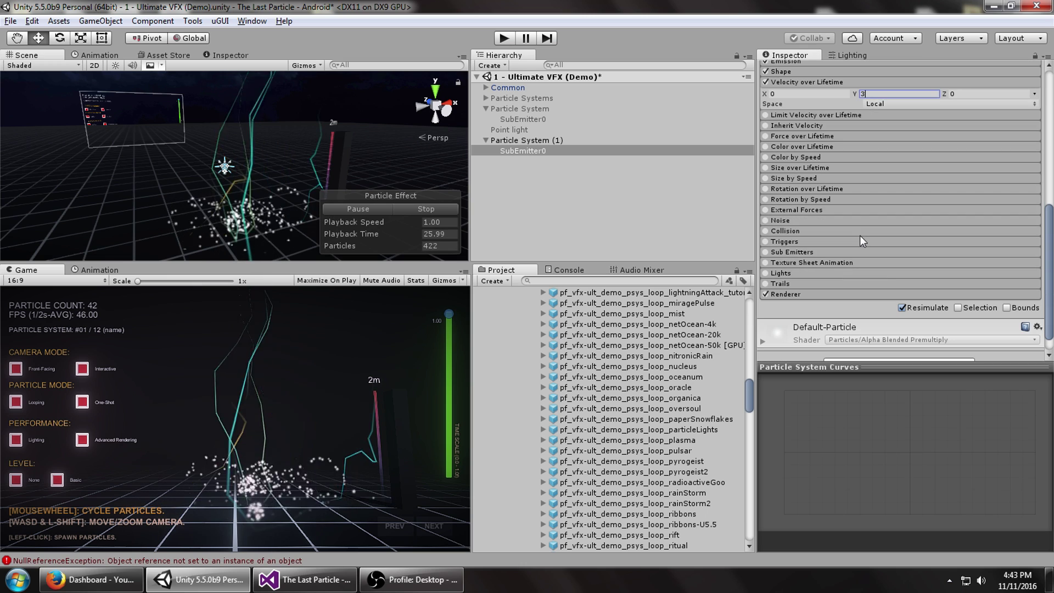
Enable collisions on the sparks so they collide with the world
{"action": "left_click", "coordinate": [765, 231]}
{"action": "left_click", "coordinate": [834, 273]}
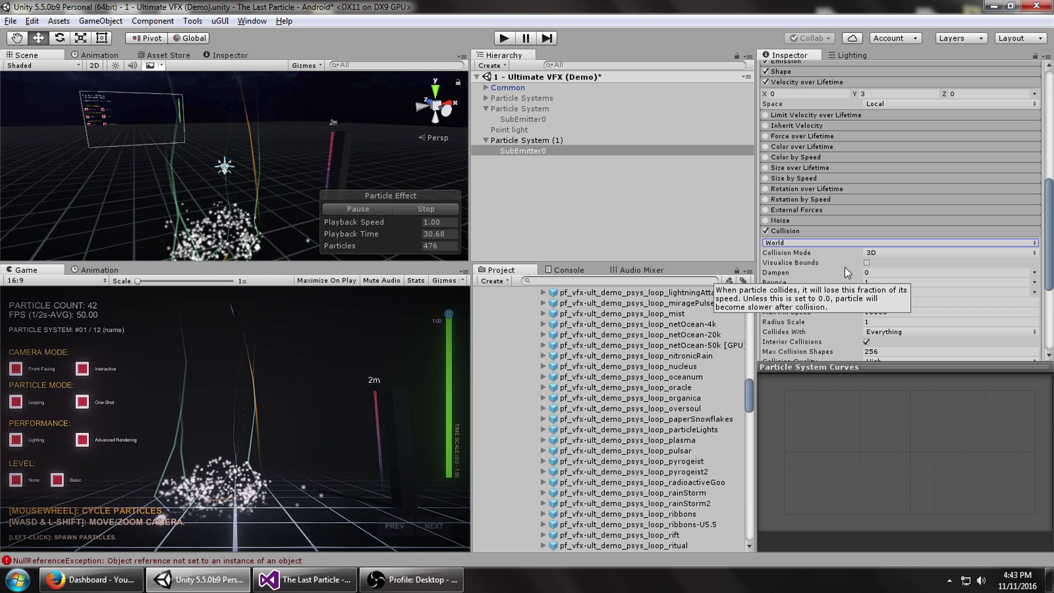
{"action": "scroll", "coordinate": [845, 267], "scroll_direction": "up", "scroll_amount": 6}
Enable Color over Lifetime with alpha keys 0 at start and end, 255 at 50%
{"action": "left_click", "coordinate": [765, 265]}
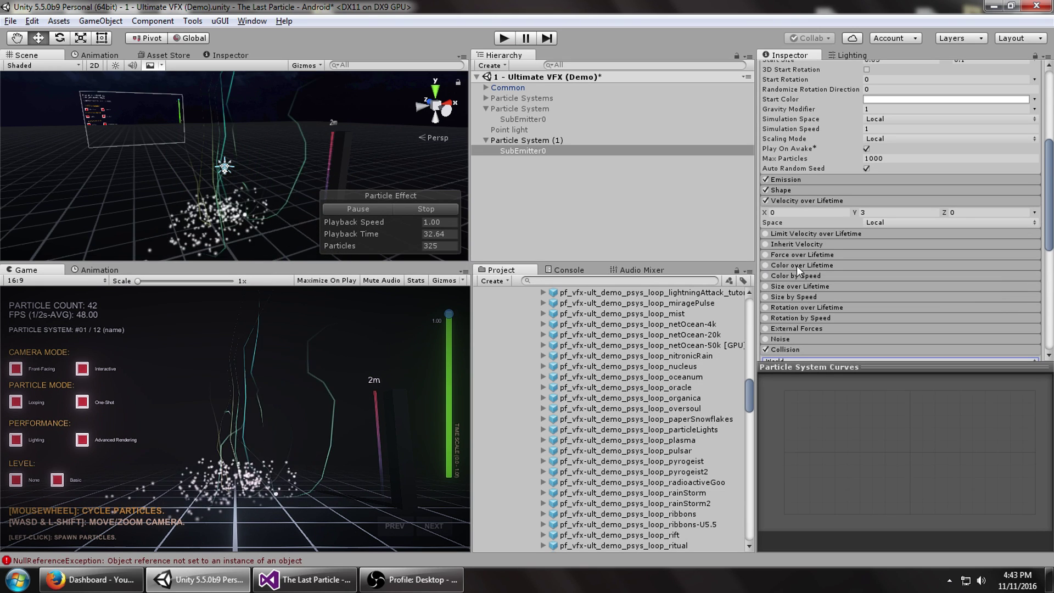
{"action": "left_click", "coordinate": [886, 277]}
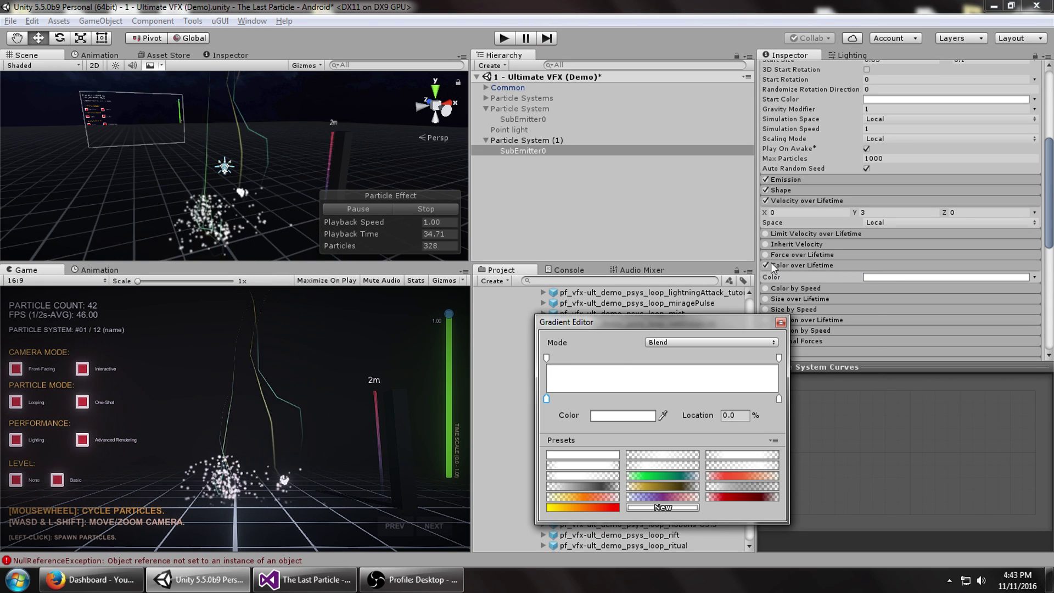
{"action": "left_click", "coordinate": [605, 415]}
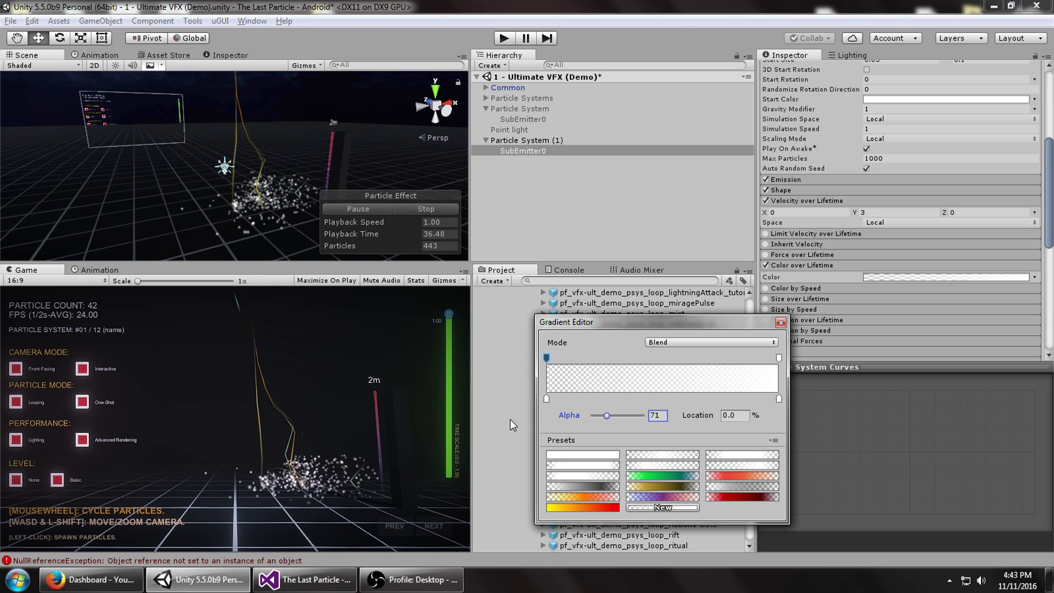
{"action": "left_click", "coordinate": [779, 358]}
{"action": "left_click", "coordinate": [610, 414]}
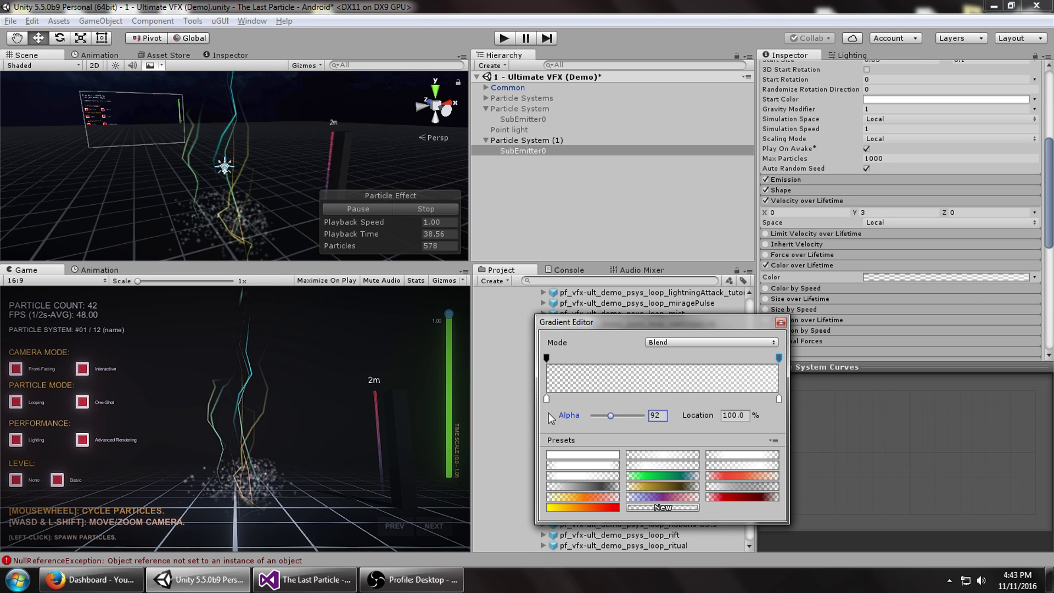
{"action": "left_click", "coordinate": [657, 358]}
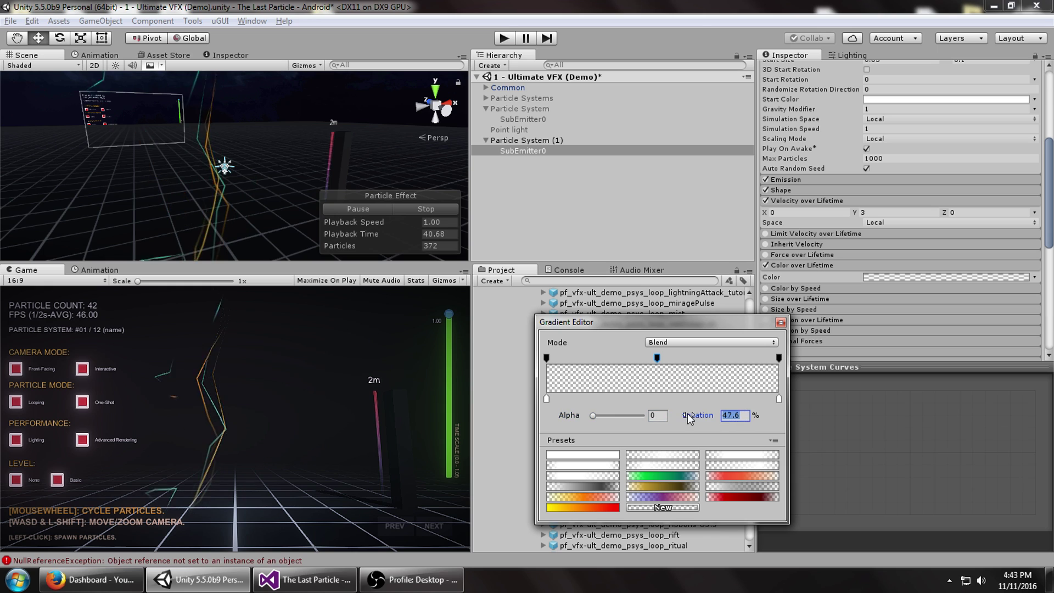
{"action": "left_click", "coordinate": [657, 415]}
{"action": "type", "text": "255"}
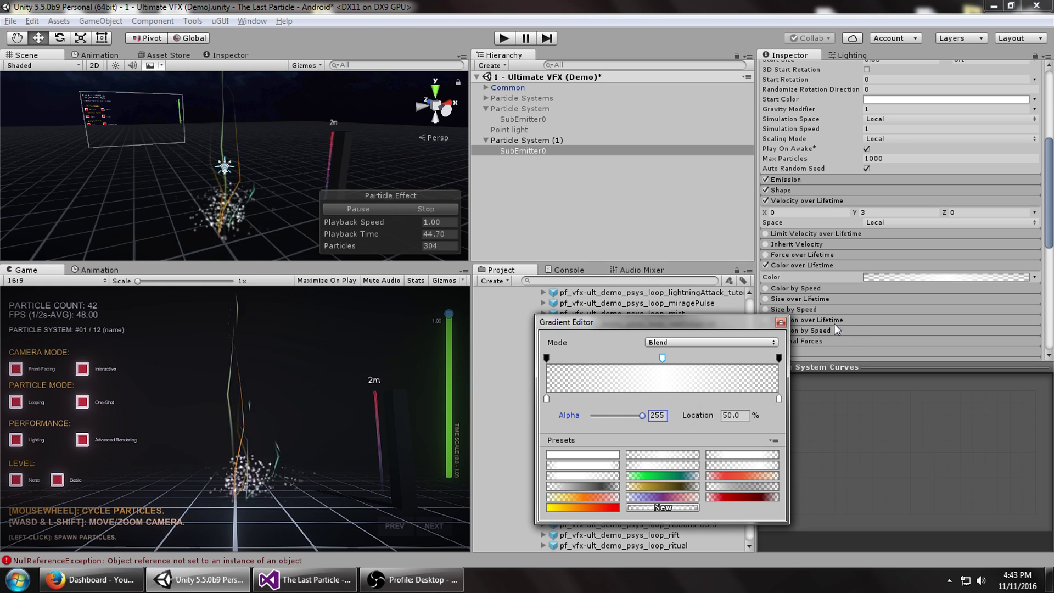
{"action": "left_click", "coordinate": [780, 323]}
Make the sparks' Velocity over Lifetime Y random between 2 and 3
{"action": "scroll", "coordinate": [1001, 183], "scroll_direction": "up", "scroll_amount": 5}
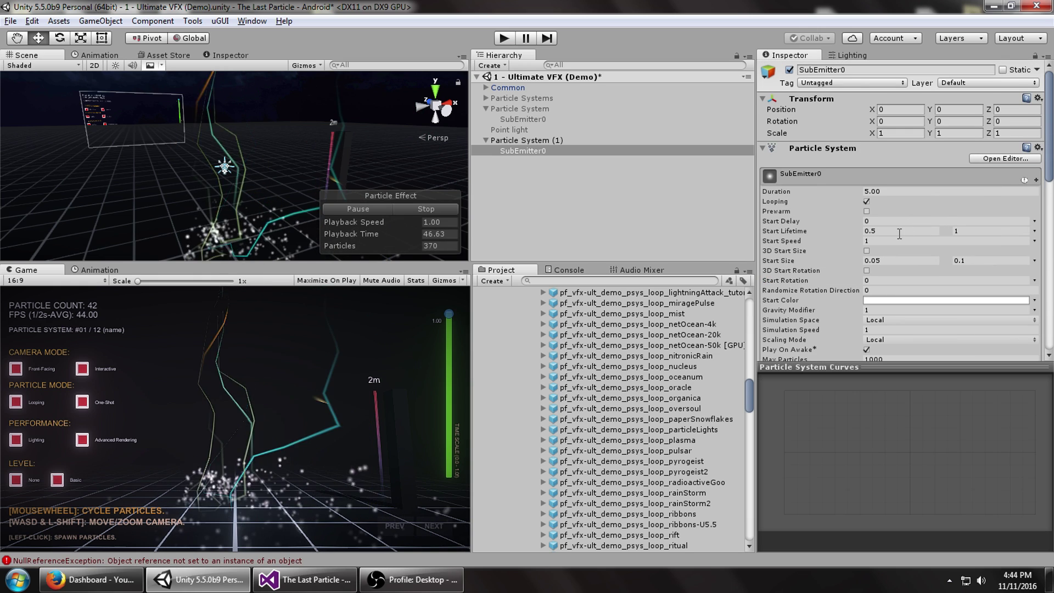
{"action": "scroll", "coordinate": [891, 240], "scroll_direction": "down", "scroll_amount": 5}
{"action": "left_click", "coordinate": [881, 256]}
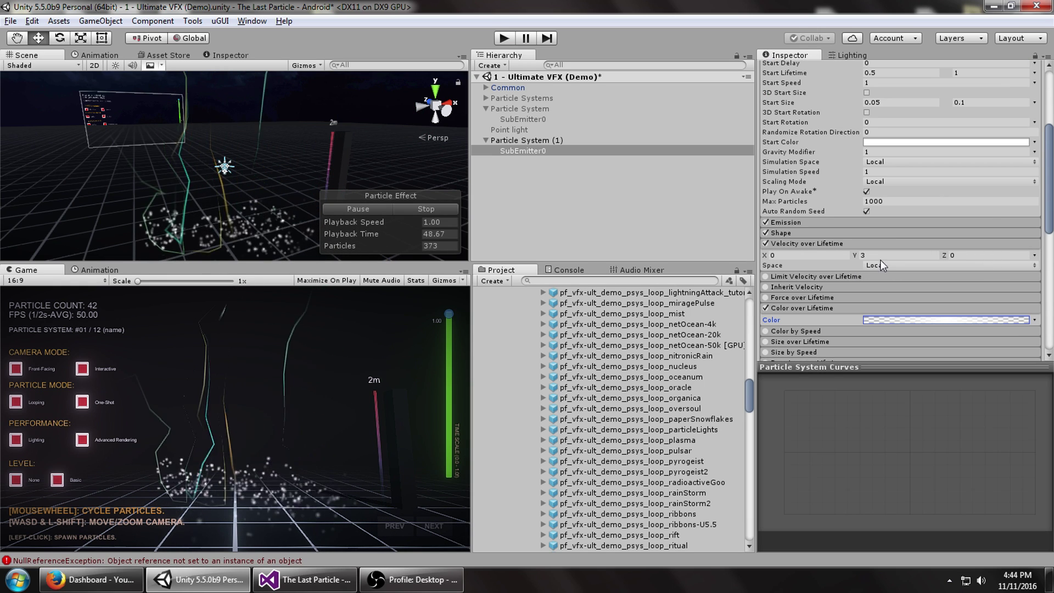
{"action": "left_click", "coordinate": [1034, 255]}
{"action": "left_click", "coordinate": [933, 298]}
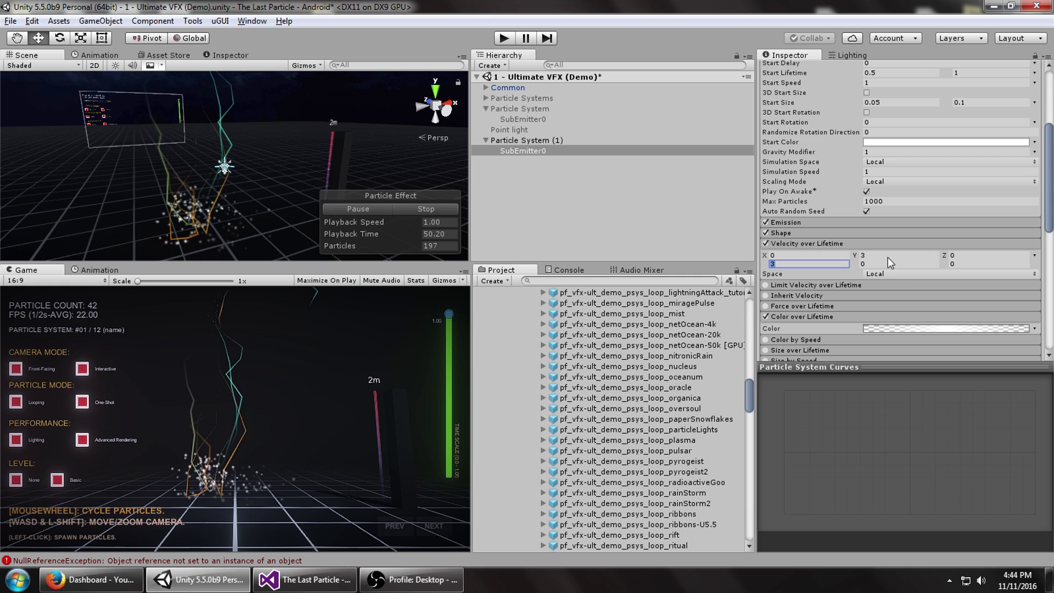
{"action": "type", "text": "2"}
{"action": "left_click", "coordinate": [876, 264]}
{"action": "type", "text": "3"}
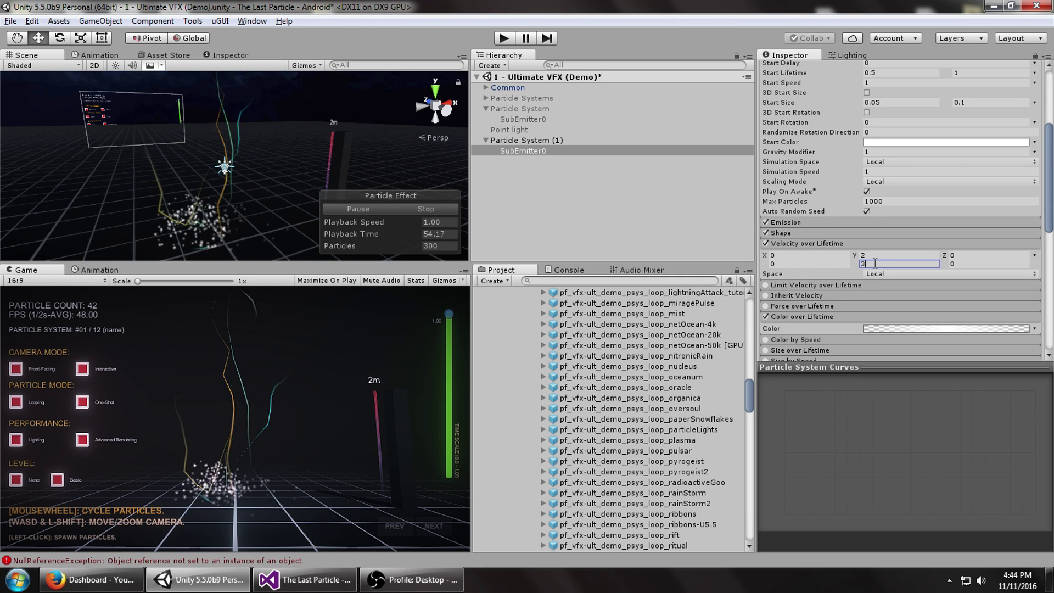
Set the emission burst count to a minimum of 5 and maximum of 10 particles
{"action": "scroll", "coordinate": [875, 266], "scroll_direction": "up", "scroll_amount": 3}
{"action": "scroll", "coordinate": [880, 273], "scroll_direction": "down", "scroll_amount": 3}
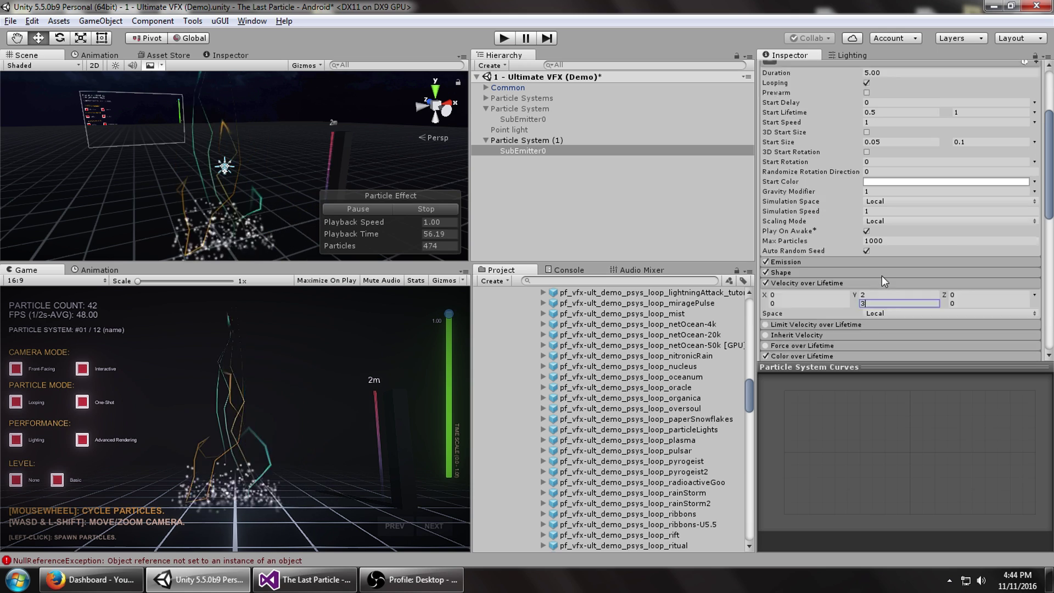
{"action": "left_click", "coordinate": [863, 222]}
{"action": "left_click", "coordinate": [929, 269]}
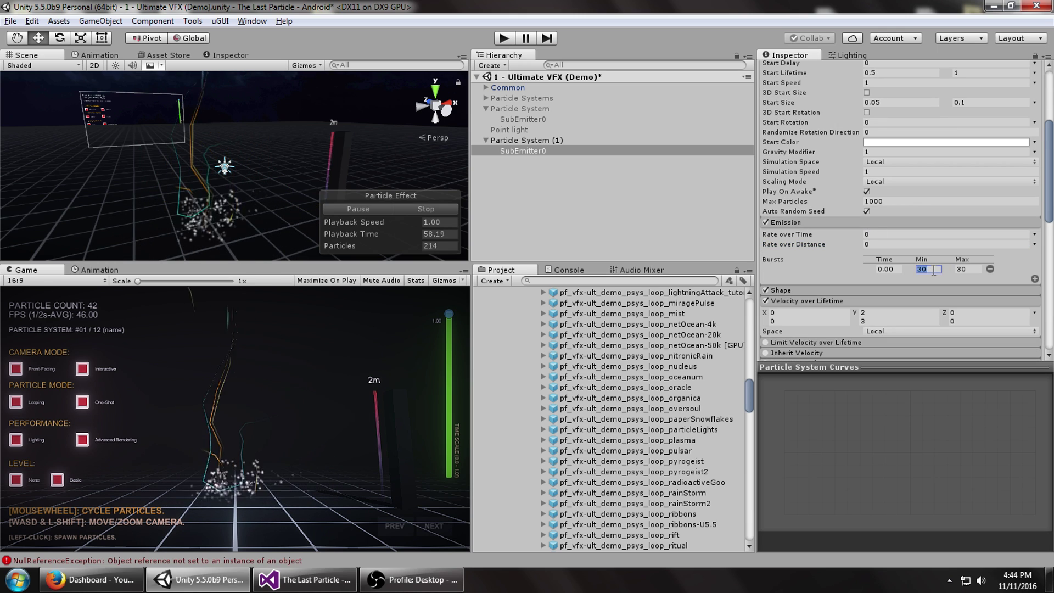
{"action": "type", "text": "5"}
{"action": "left_click", "coordinate": [980, 269]}
{"action": "type", "text": "10"}
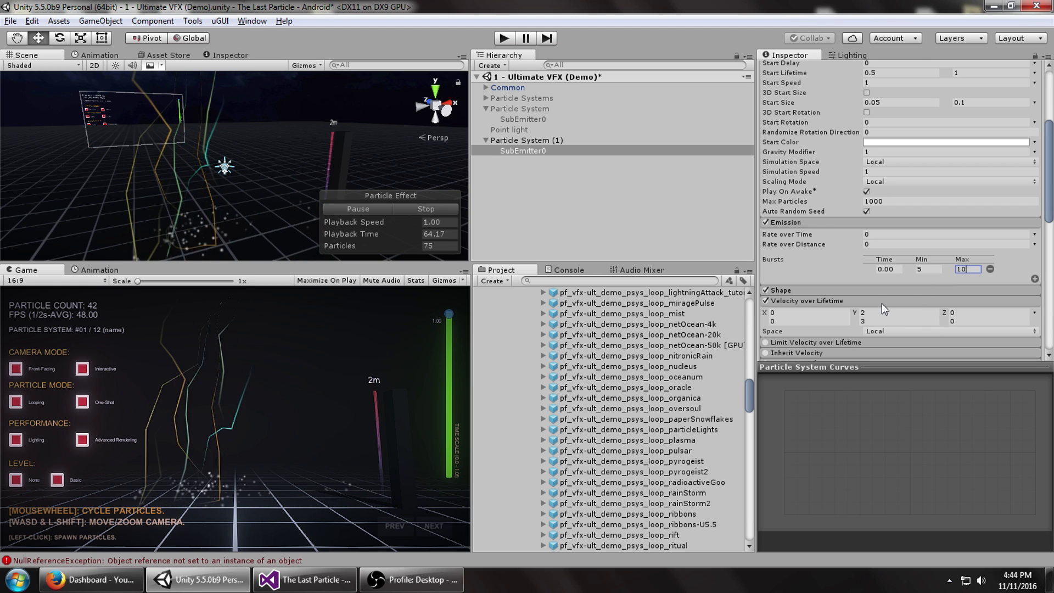
{"action": "scroll", "coordinate": [882, 302], "scroll_direction": "down", "scroll_amount": 10}
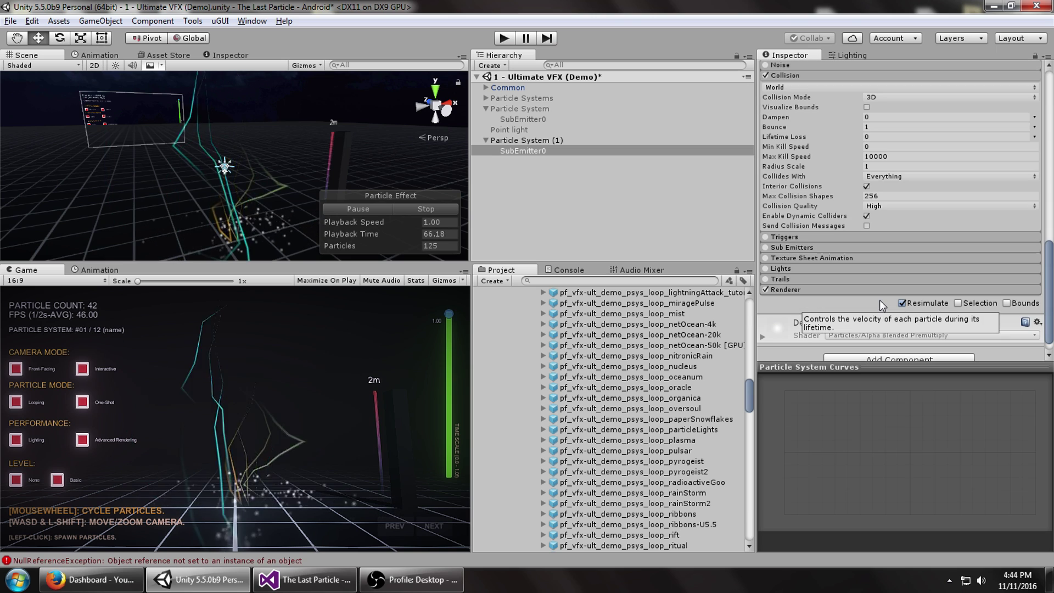
{"action": "scroll", "coordinate": [874, 298], "scroll_direction": "up", "scroll_amount": 10}
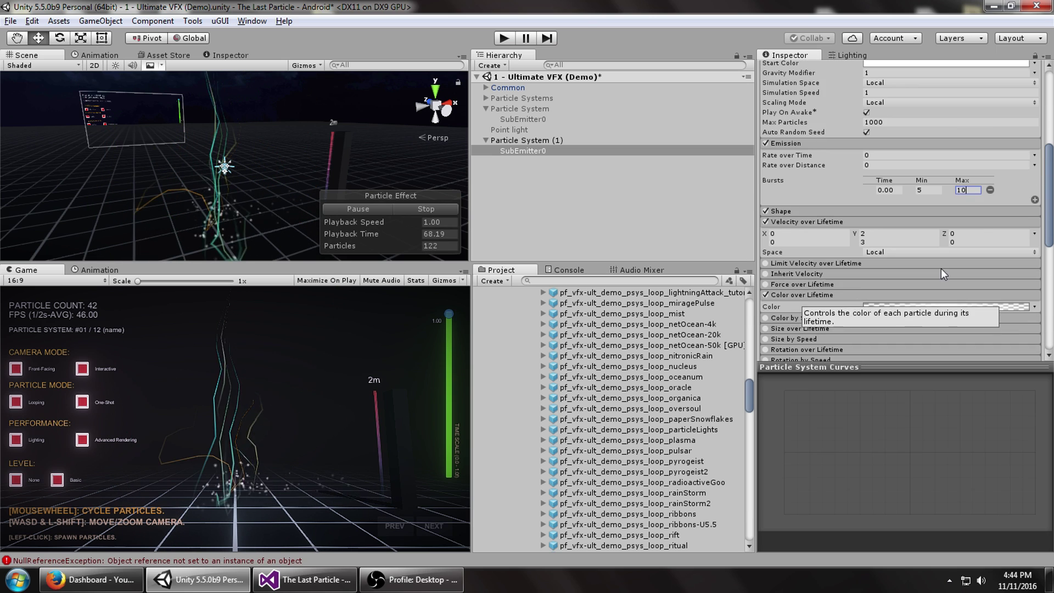
{"action": "scroll", "coordinate": [940, 273], "scroll_direction": "up", "scroll_amount": 3}
Make Start Color random between light orange and aqua (35F8DF)
{"action": "left_click", "coordinate": [1034, 142]}
{"action": "left_click", "coordinate": [933, 178]}
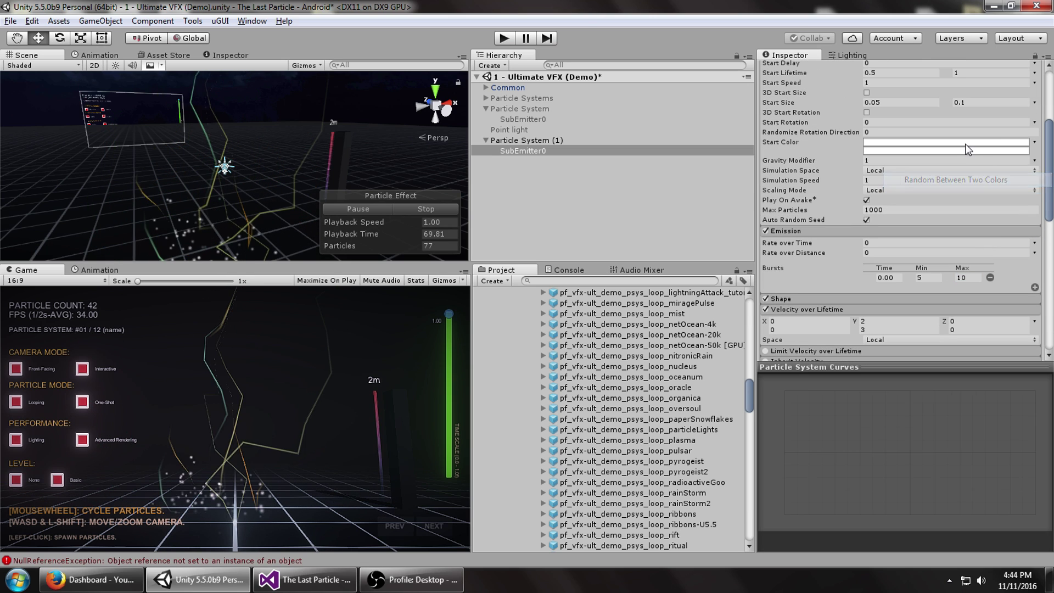
{"action": "left_click", "coordinate": [966, 142]}
{"action": "left_click_drag", "start_coordinate": [684, 308], "coordinate": [729, 274]}
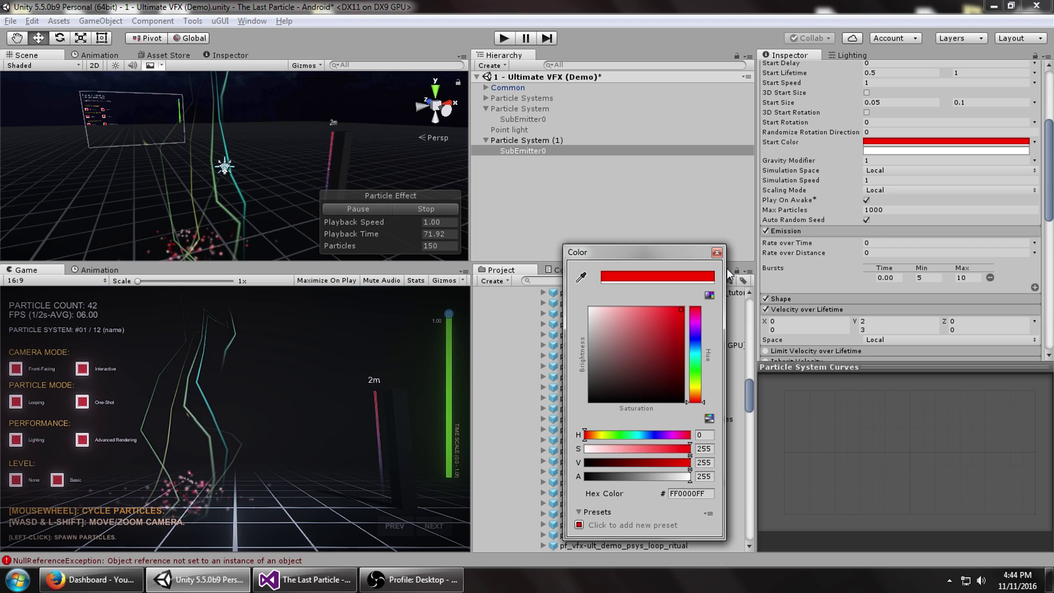
{"action": "left_click", "coordinate": [696, 392]}
{"action": "left_click", "coordinate": [657, 311]}
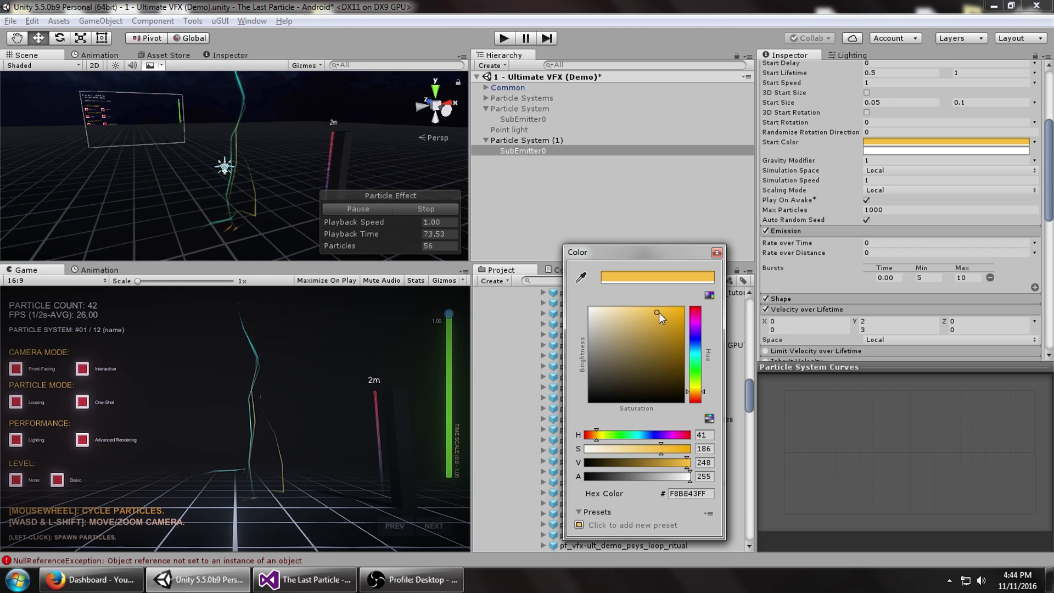
{"action": "left_click", "coordinate": [933, 151]}
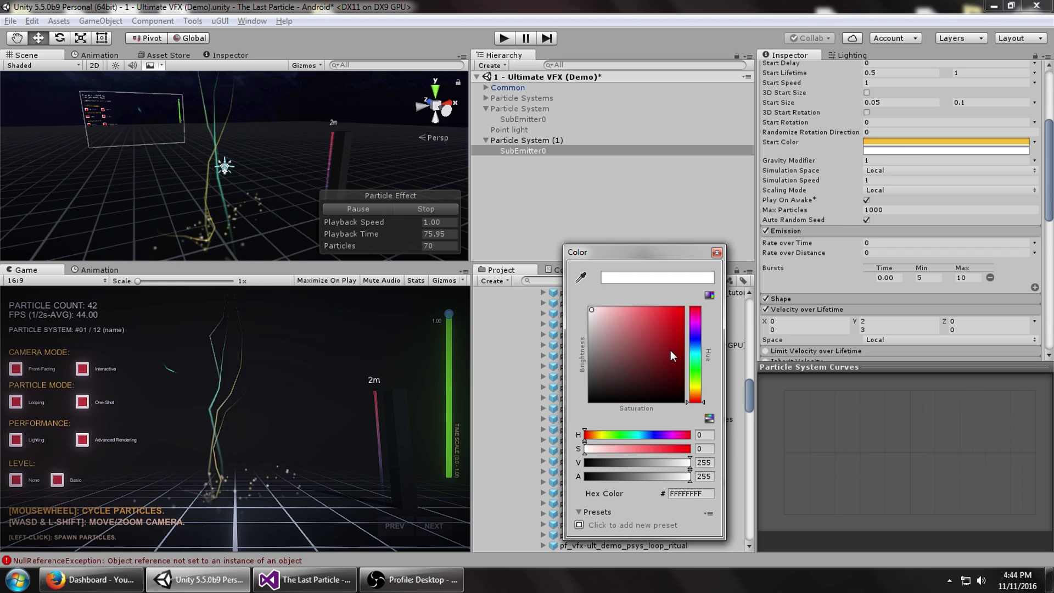
{"action": "left_click", "coordinate": [694, 351]}
{"action": "left_click", "coordinate": [681, 310]}
{"action": "left_click", "coordinate": [697, 352]}
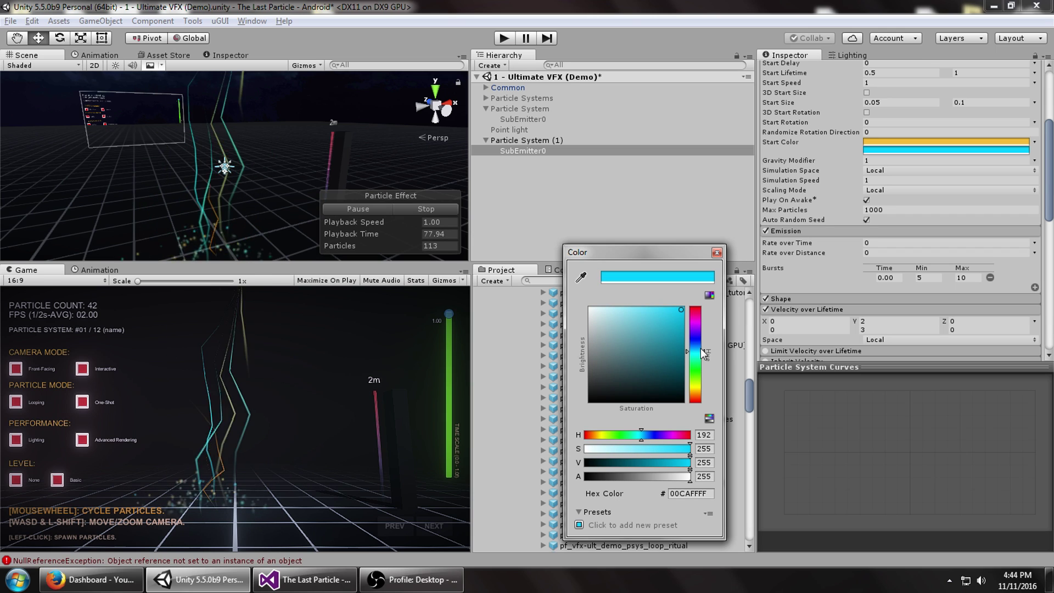
{"action": "left_click", "coordinate": [697, 356]}
{"action": "left_click", "coordinate": [656, 316]}
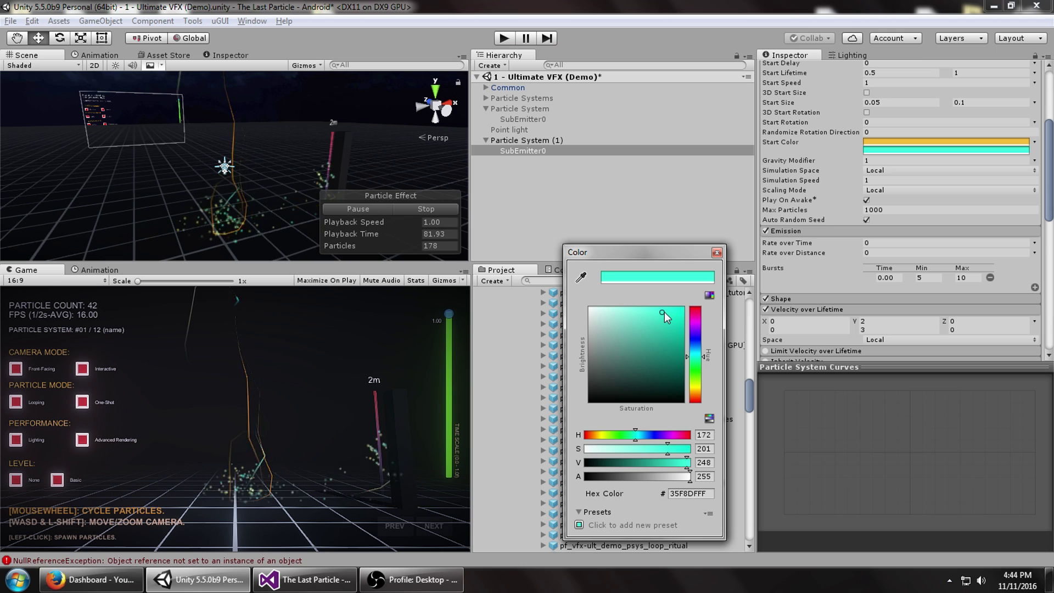
{"action": "left_click", "coordinate": [574, 19]}
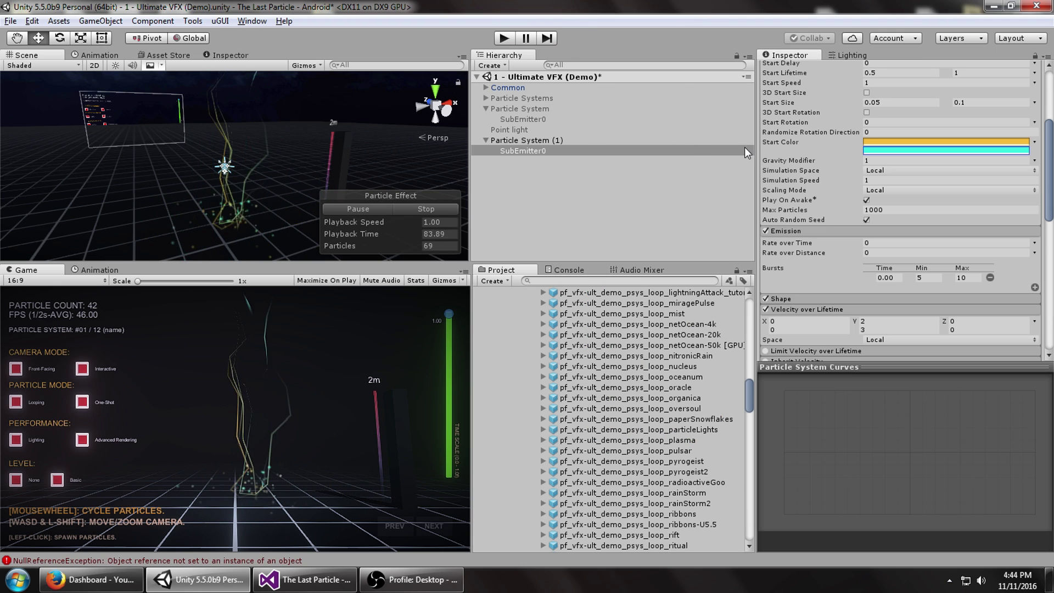
Set the sparks' renderer Render Mode to Stretched Billboard
{"action": "left_click_drag", "start_coordinate": [1046, 153], "coordinate": [1022, 291]}
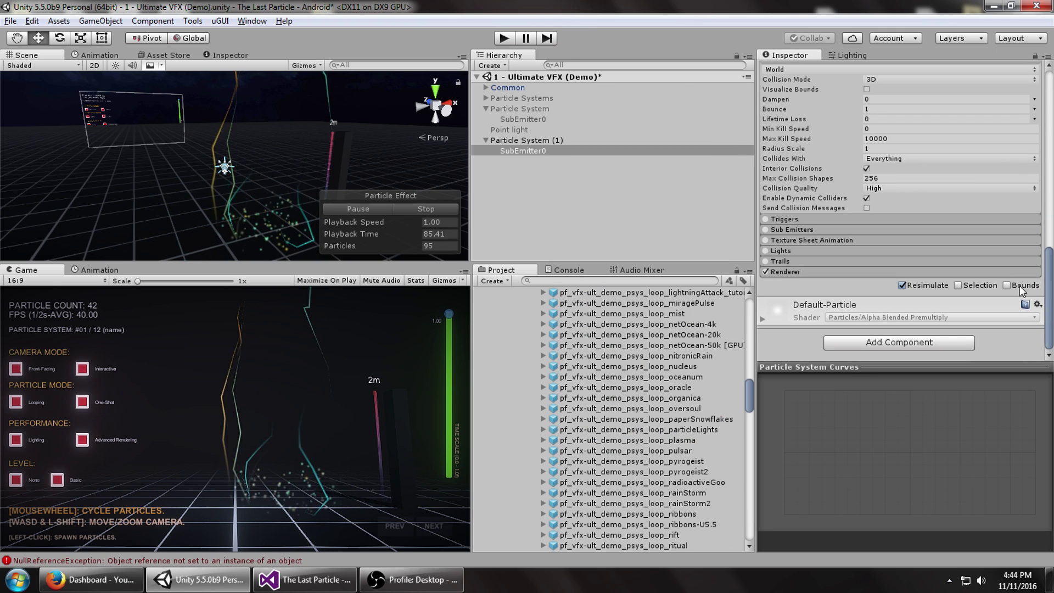
{"action": "left_click", "coordinate": [812, 274]}
{"action": "left_click", "coordinate": [881, 284]}
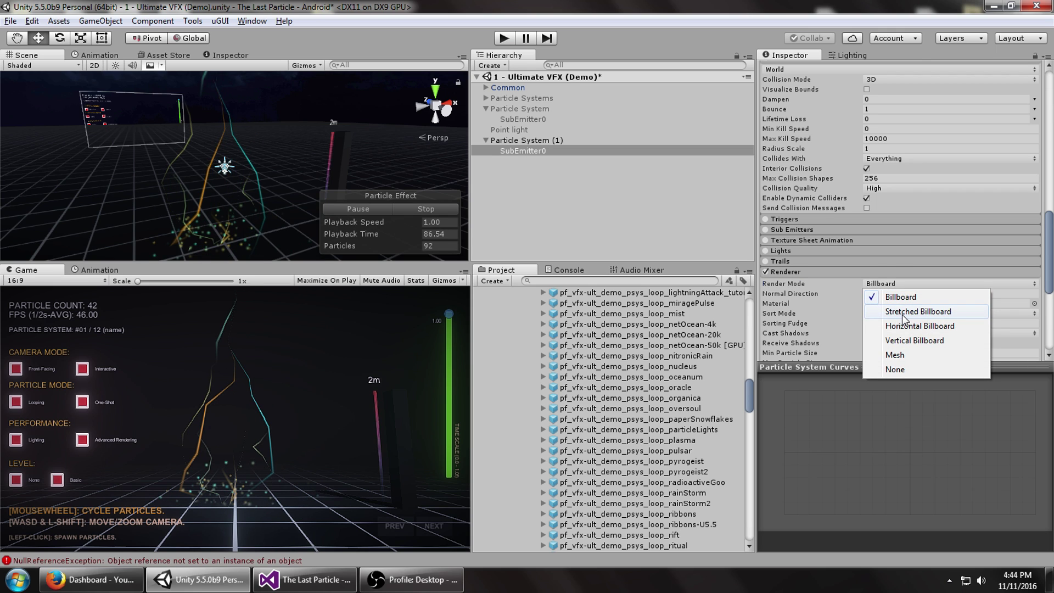
{"action": "left_click", "coordinate": [918, 311]}
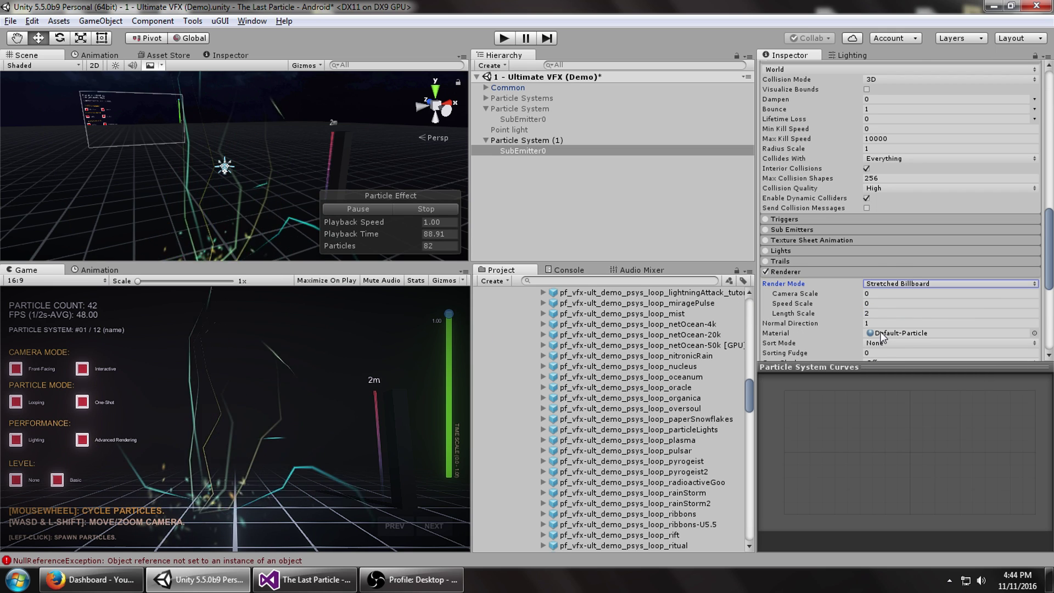
{"action": "scroll", "coordinate": [966, 171], "scroll_direction": "up", "scroll_amount": 15}
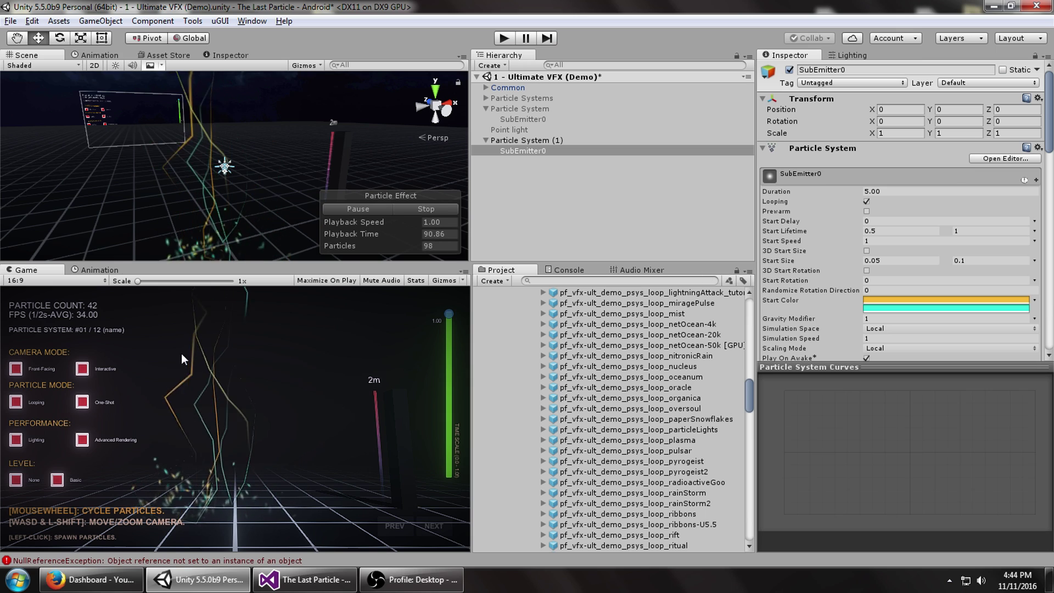
In play mode, set Particle System (1)'s emission rate over time to 25
{"action": "key", "text": "ctrl+p"}
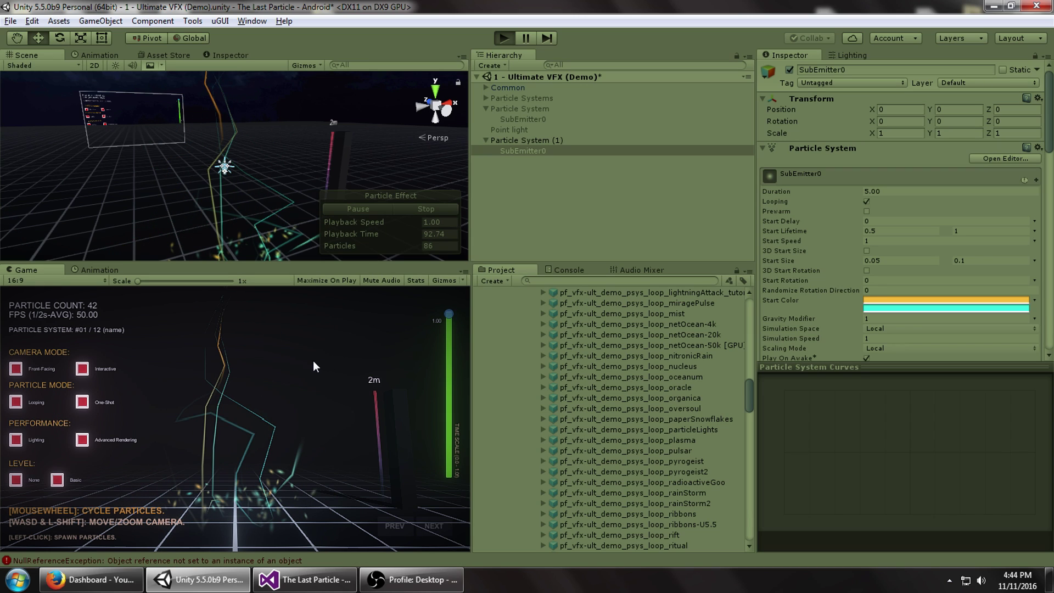
{"action": "left_click", "coordinate": [535, 141]}
{"action": "scroll", "coordinate": [890, 209], "scroll_direction": "down", "scroll_amount": 5}
{"action": "left_click", "coordinate": [852, 270]}
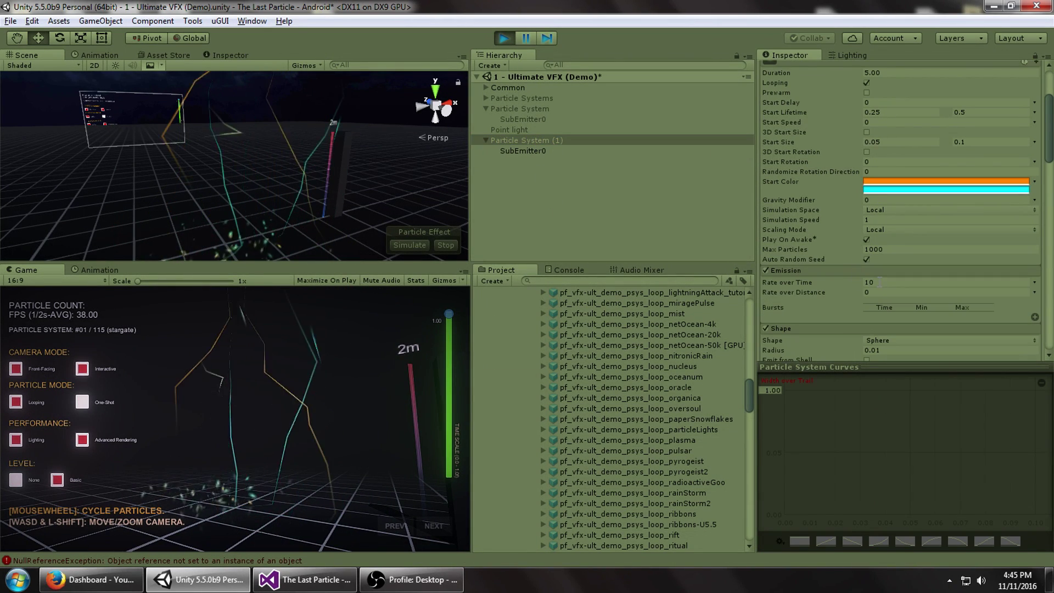
{"action": "left_click", "coordinate": [944, 282]}
{"action": "left_click", "coordinate": [347, 312]}
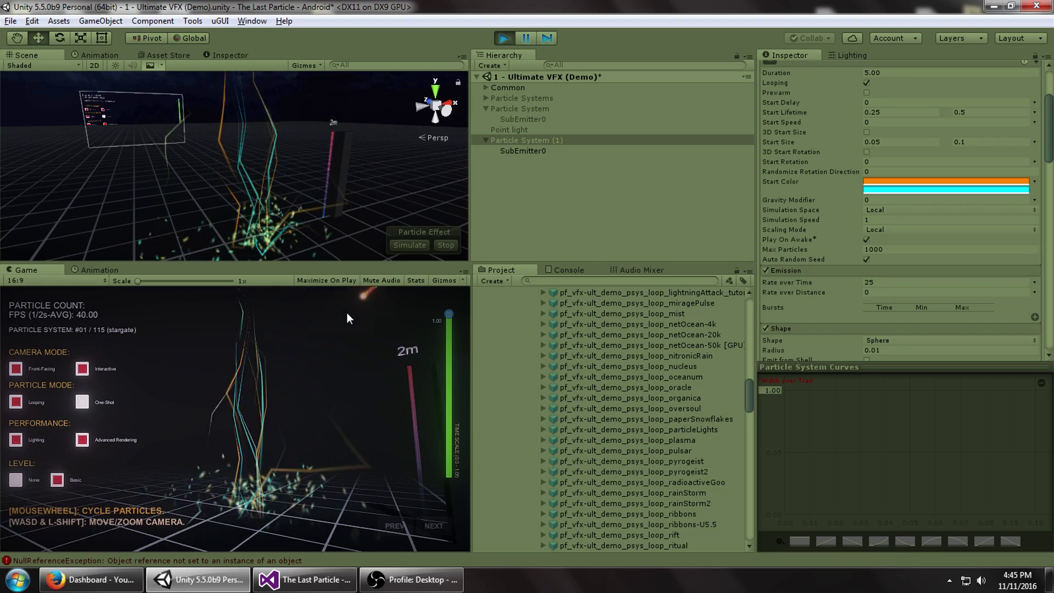
Set the collision bounce to 0.5, then stop play mode
{"action": "scroll", "coordinate": [900, 214], "scroll_direction": "down", "scroll_amount": 10}
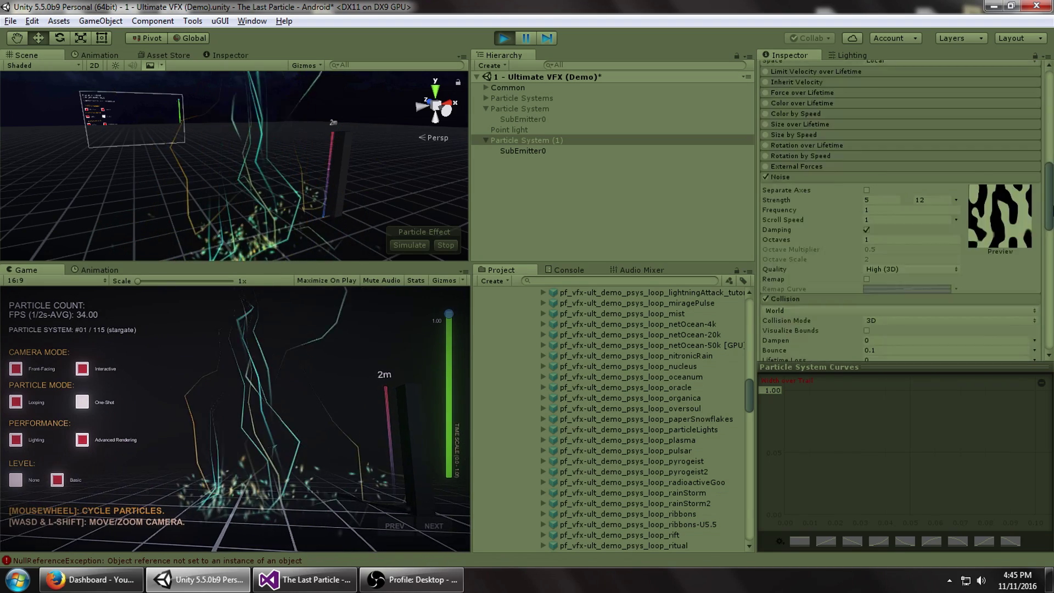
{"action": "left_click", "coordinate": [872, 256]}
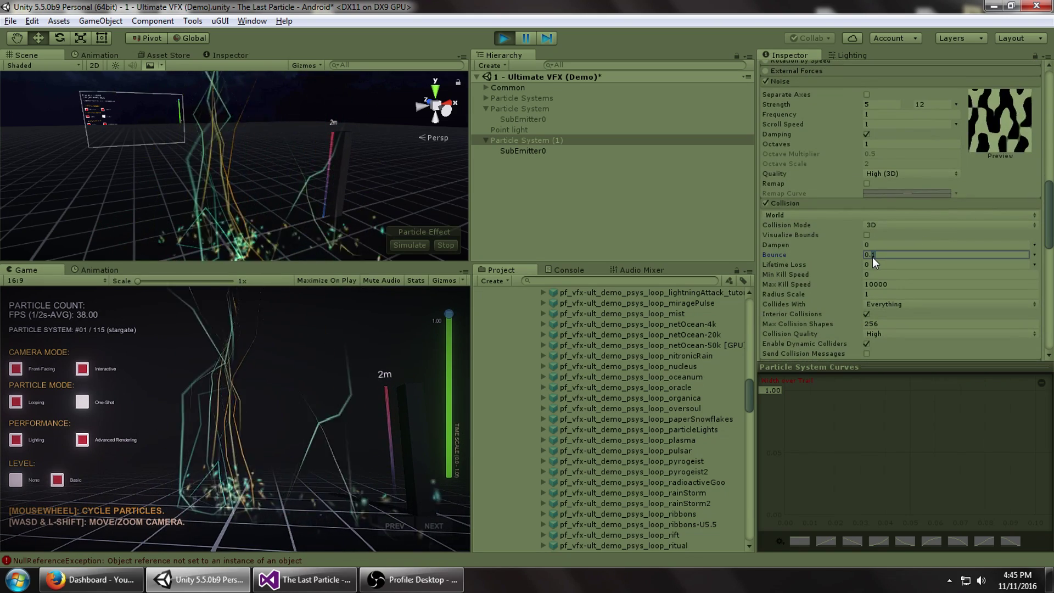
{"action": "type", "text": "0.5"}
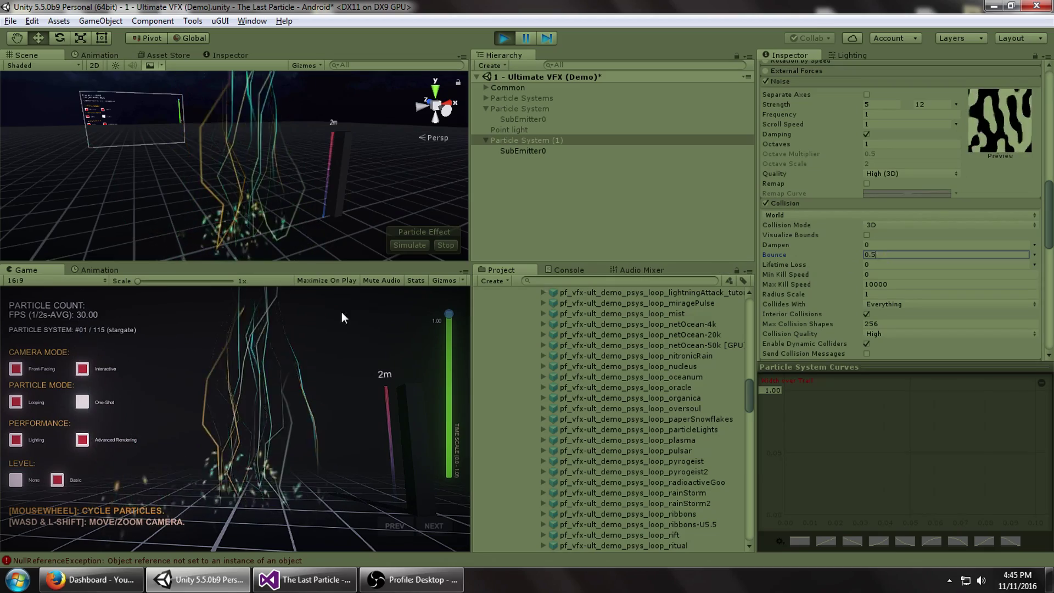
{"action": "left_click", "coordinate": [239, 341]}
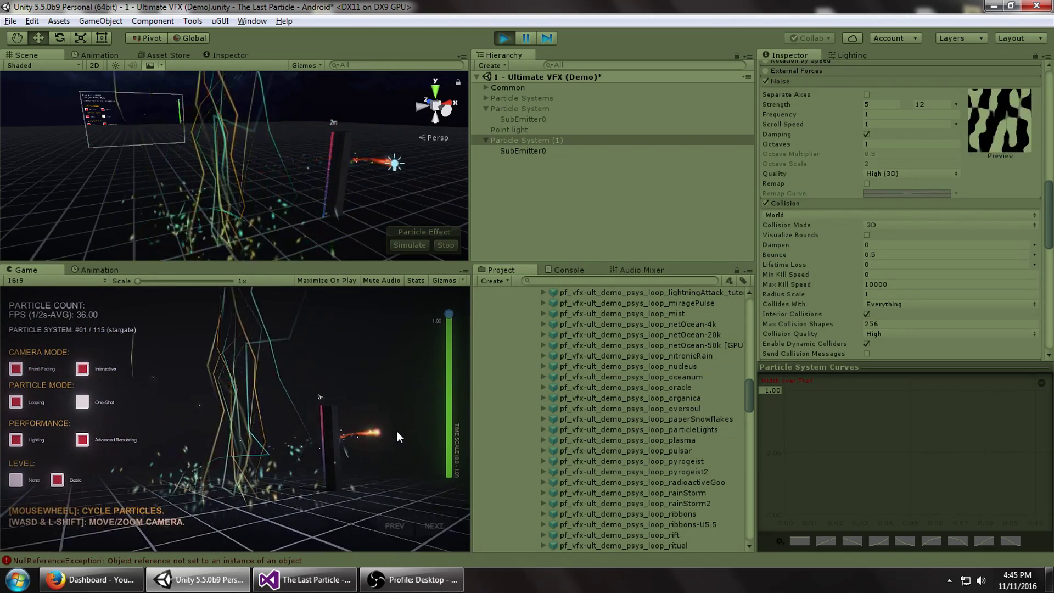
{"action": "left_click", "coordinate": [503, 38]}
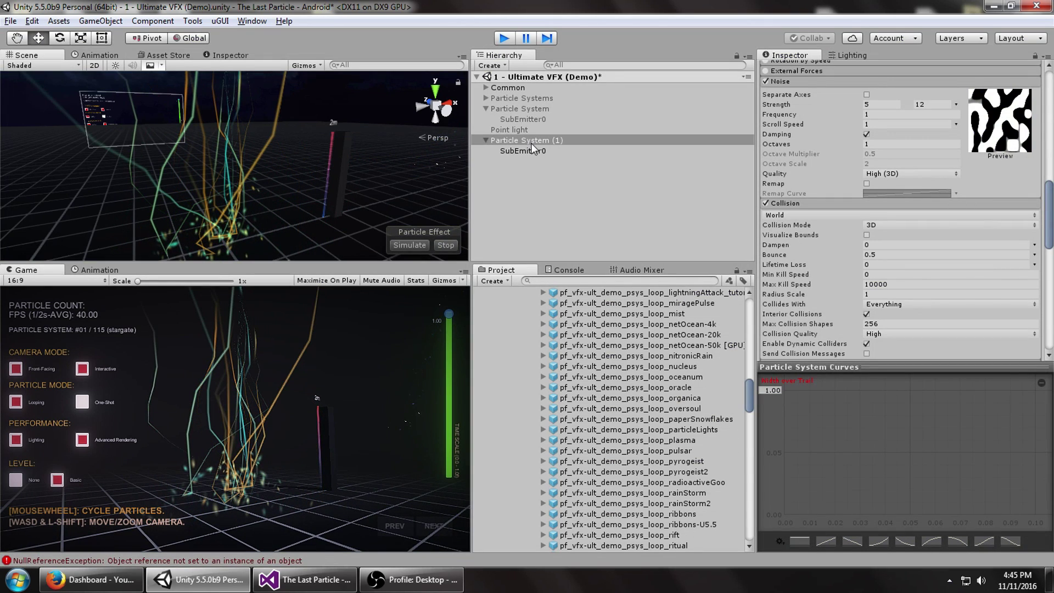
Create a Point Light, deactivate it, and reselect Particle System (1)
{"action": "scroll", "coordinate": [963, 305], "scroll_direction": "down", "scroll_amount": 15}
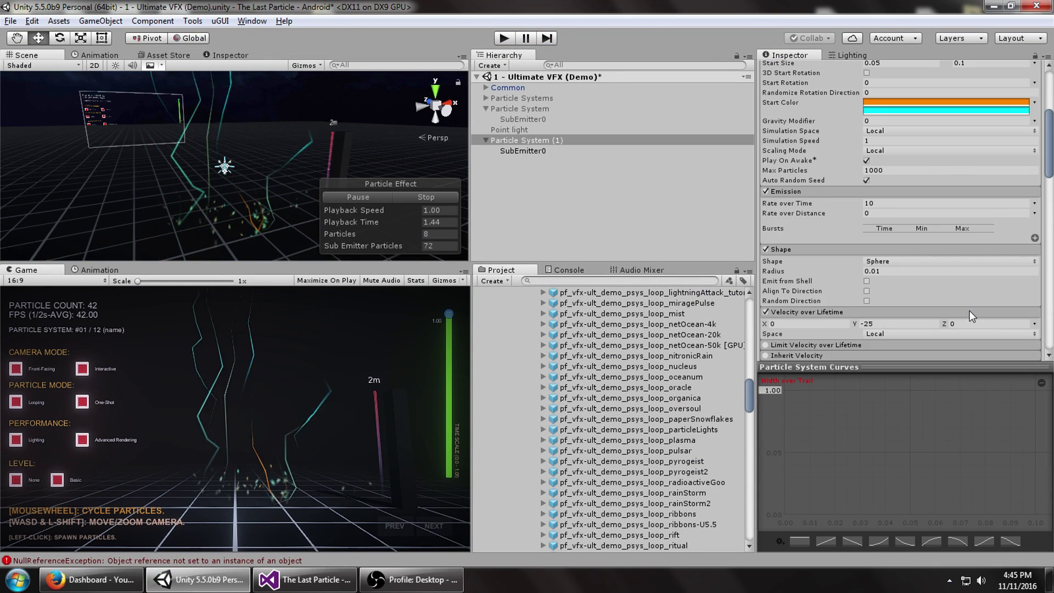
{"action": "scroll", "coordinate": [805, 284], "scroll_direction": "down", "scroll_amount": 2}
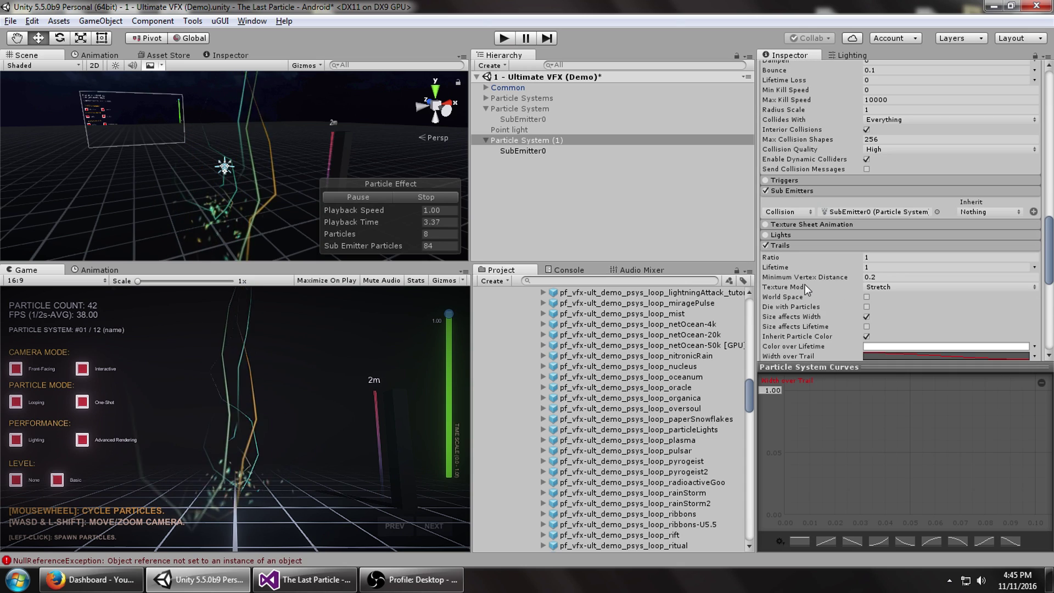
{"action": "left_click", "coordinate": [789, 235]}
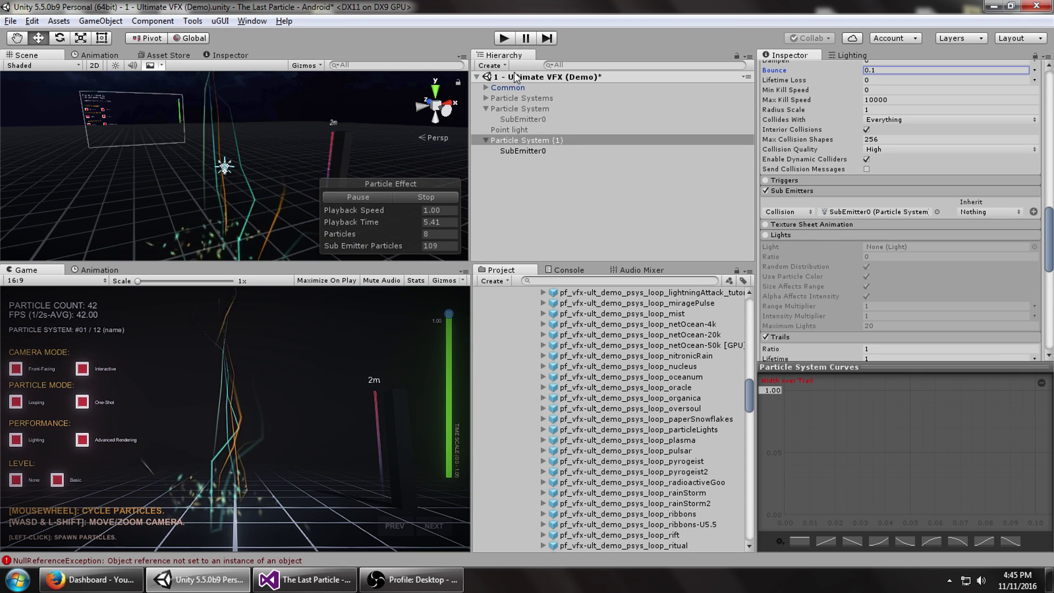
{"action": "left_click", "coordinate": [491, 65]}
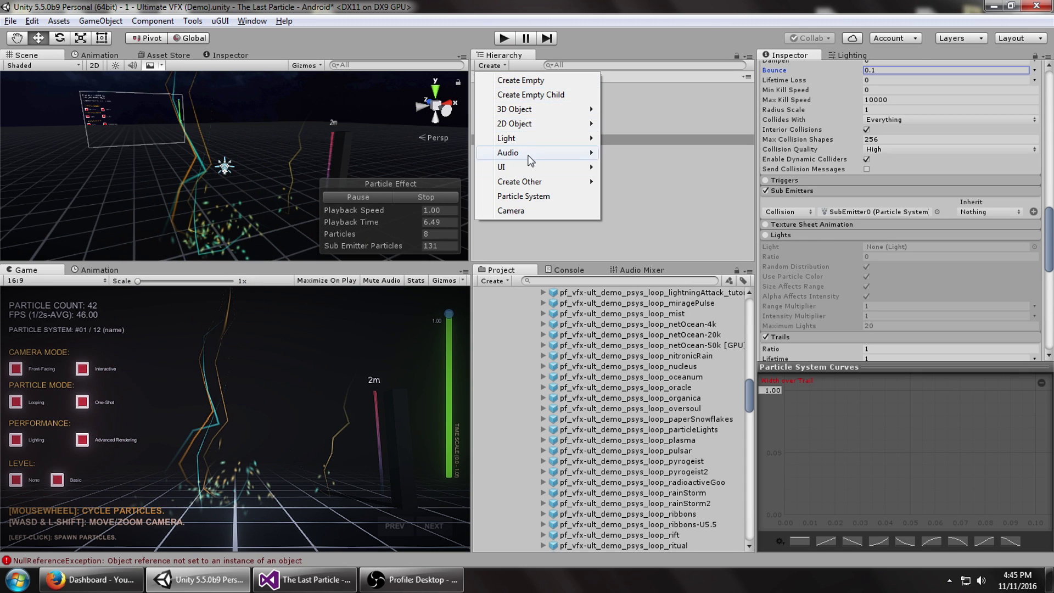
{"action": "mouse_move", "coordinate": [571, 145]}
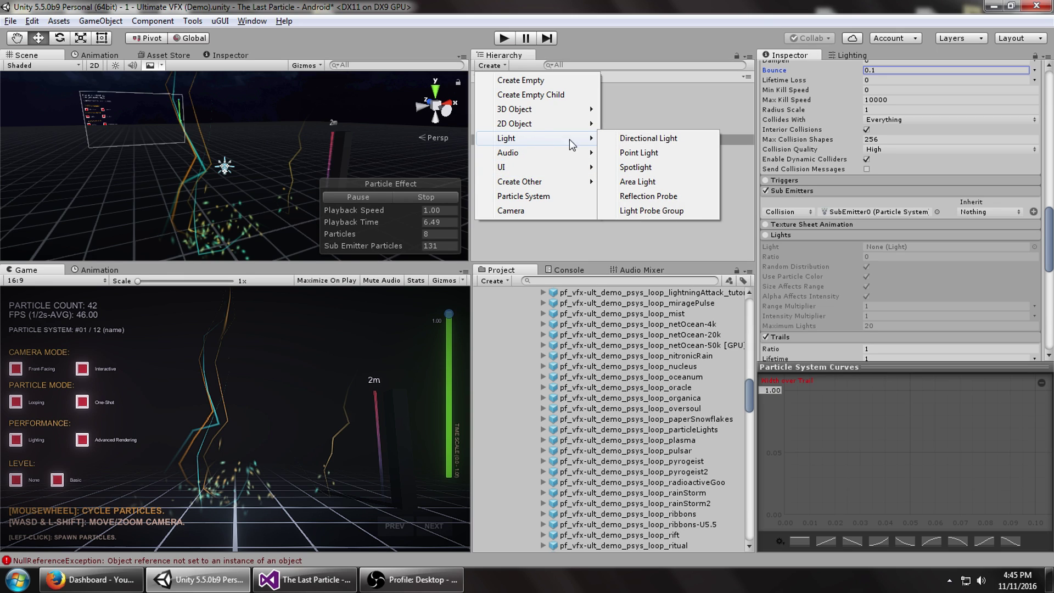
{"action": "left_click", "coordinate": [630, 152]}
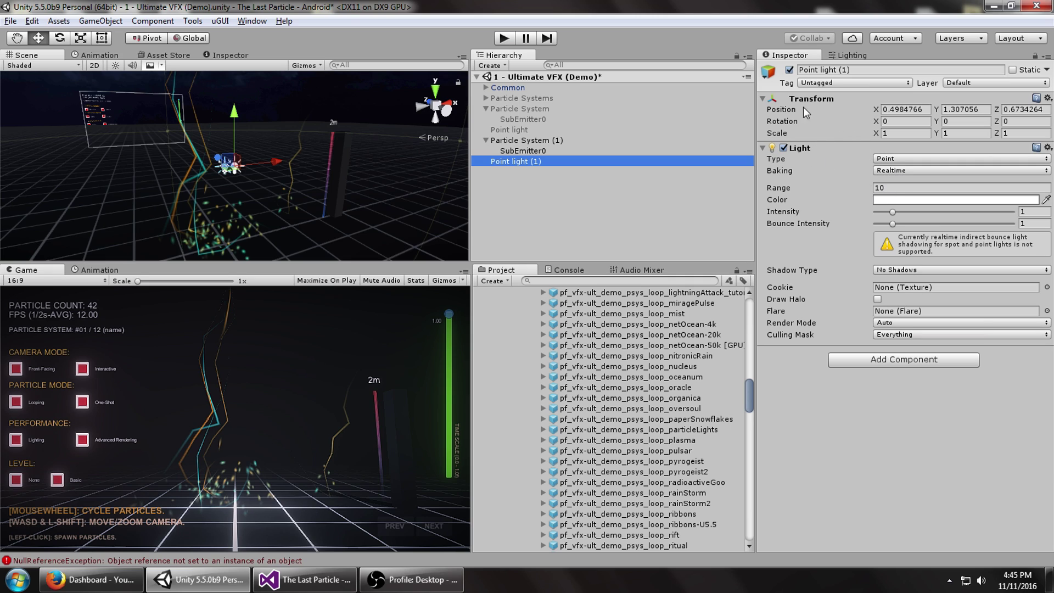
{"action": "left_click", "coordinate": [789, 69]}
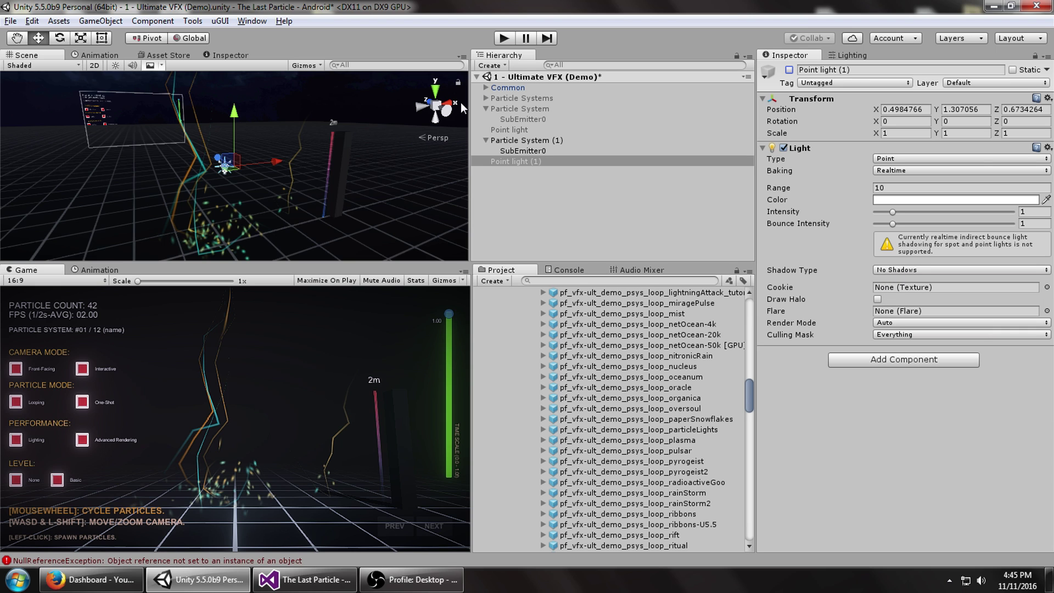
{"action": "left_click", "coordinate": [522, 140]}
Enable the Lights module using Point light (1), range multiplier 4, intensity multiplier 5, ratio 1
{"action": "scroll", "coordinate": [937, 242], "scroll_direction": "down", "scroll_amount": 10}
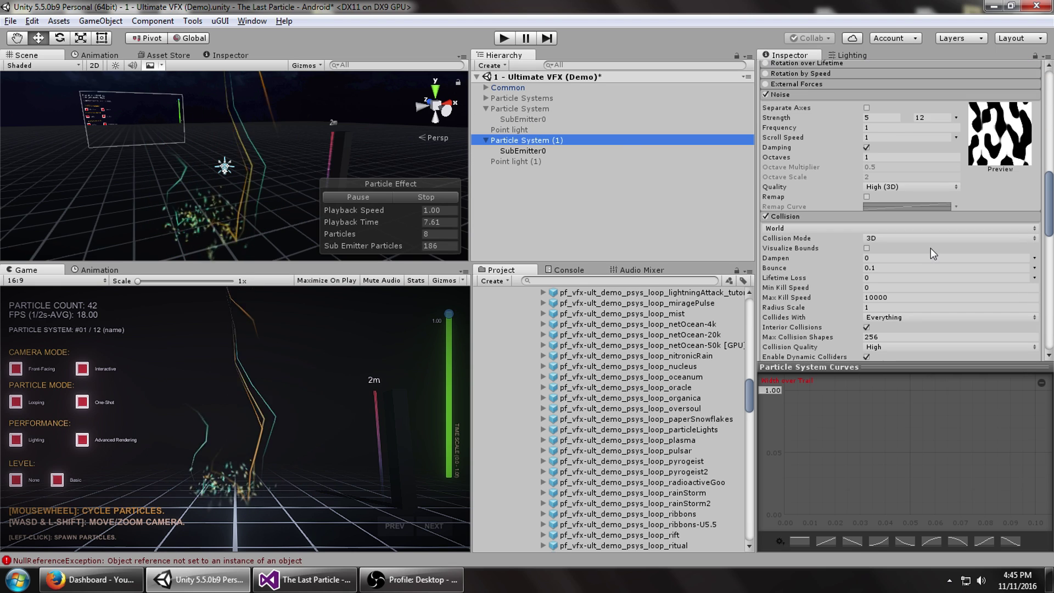
{"action": "scroll", "coordinate": [906, 250], "scroll_direction": "up", "scroll_amount": 5}
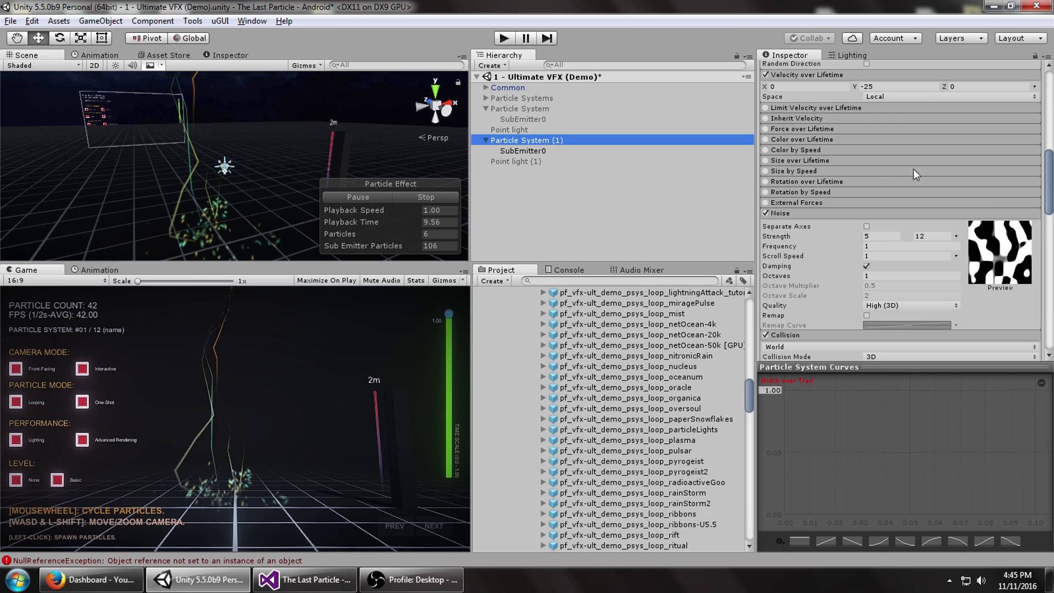
{"action": "scroll", "coordinate": [818, 247], "scroll_direction": "down", "scroll_amount": 12}
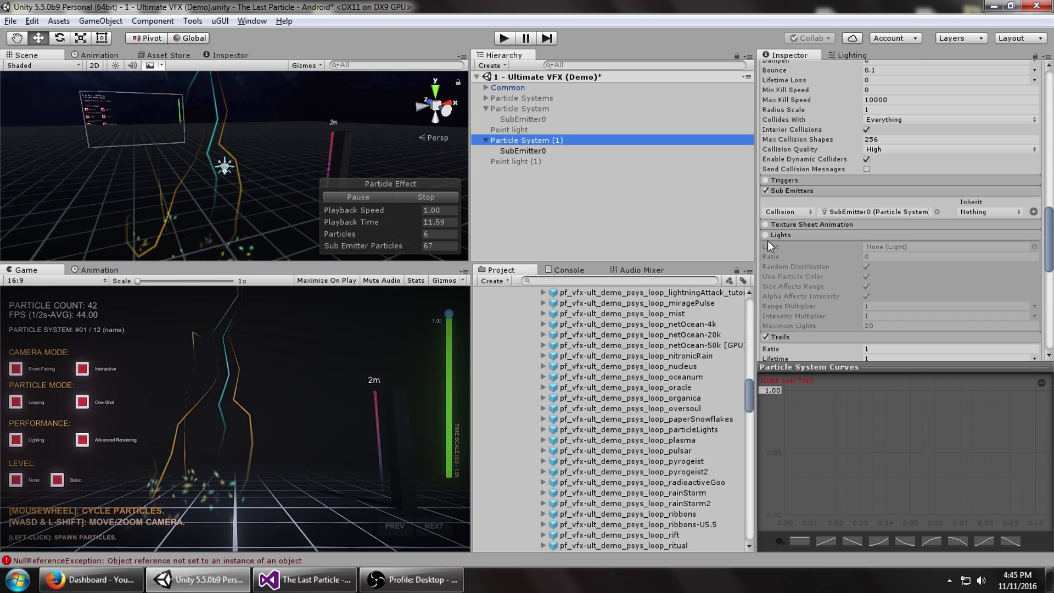
{"action": "left_click", "coordinate": [765, 235]}
{"action": "left_click_drag", "start_coordinate": [509, 161], "coordinate": [889, 246]}
{"action": "scroll", "coordinate": [885, 280], "scroll_direction": "down", "scroll_amount": 3}
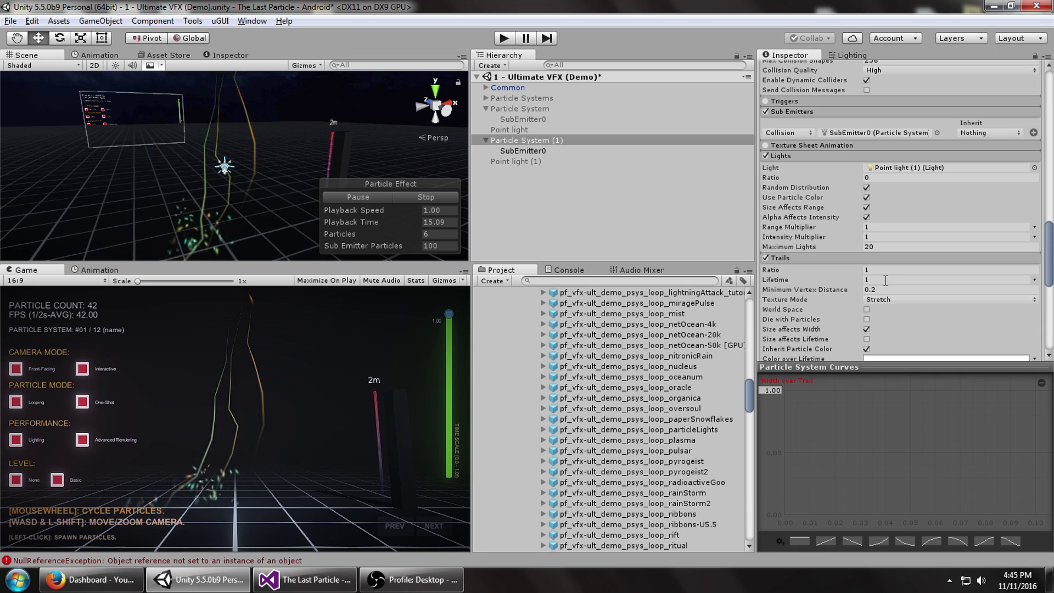
{"action": "left_click", "coordinate": [875, 236]}
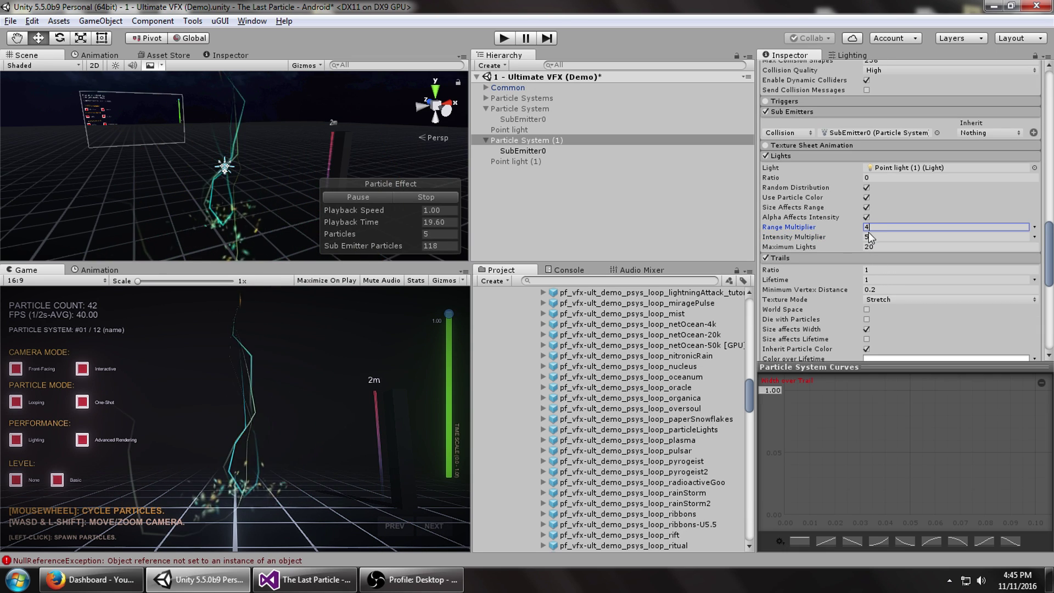
{"action": "left_click", "coordinate": [879, 185]}
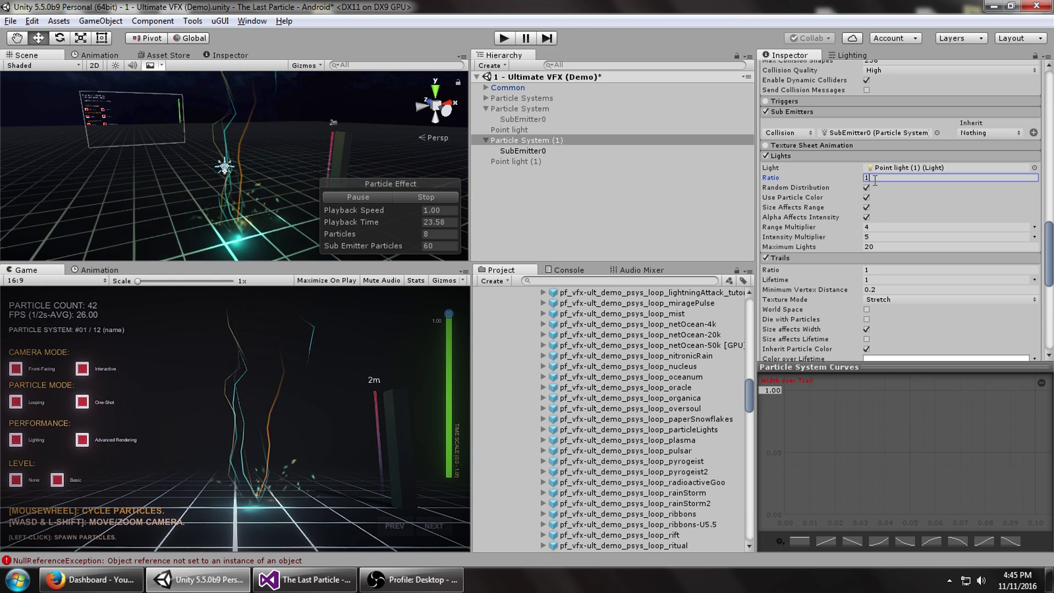
{"action": "type", "text": "1"}
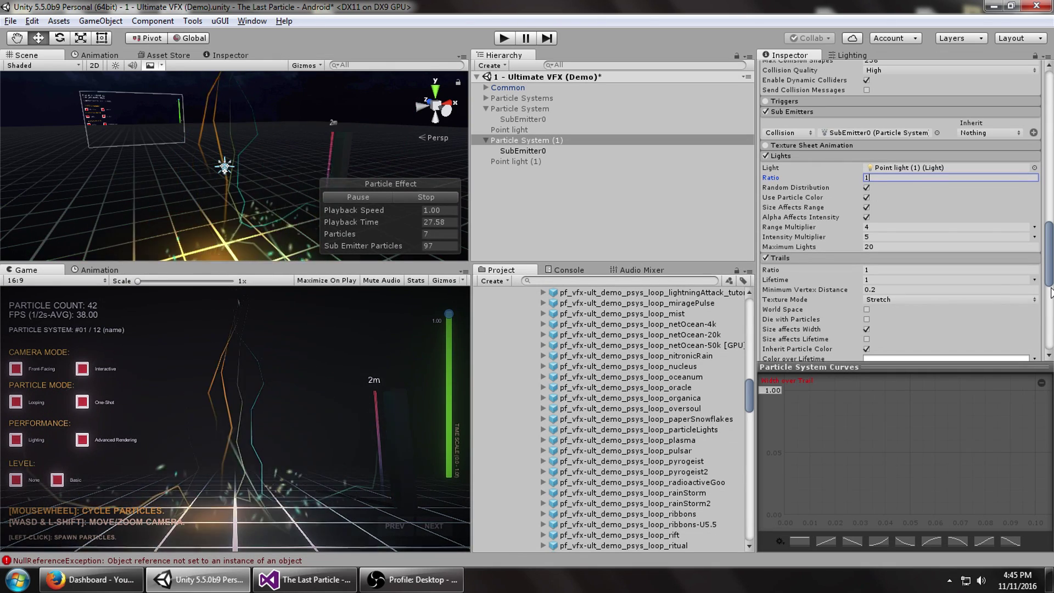
{"action": "scroll", "coordinate": [990, 312], "scroll_direction": "down", "scroll_amount": 10}
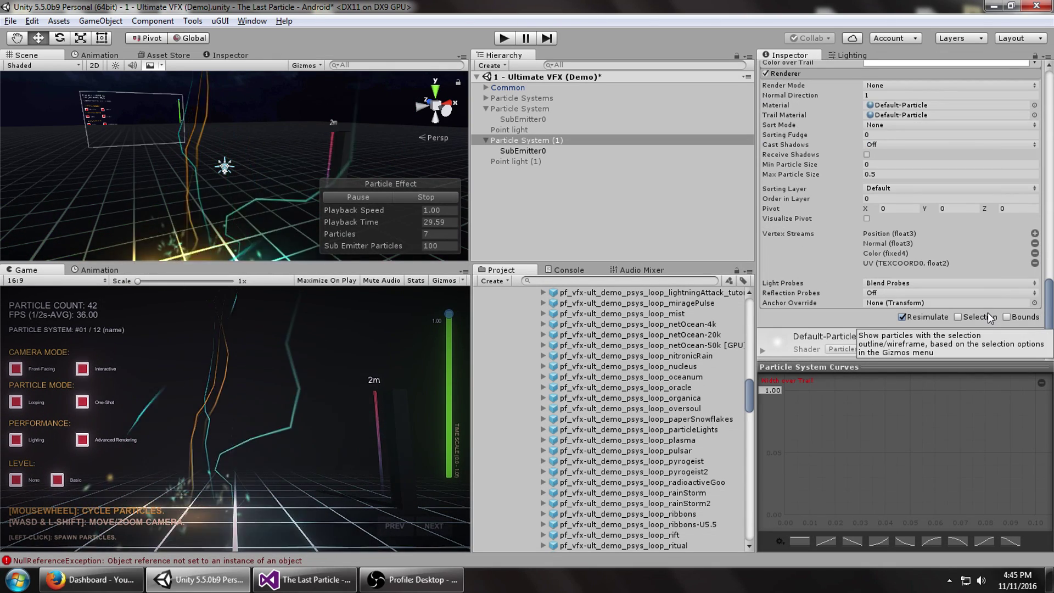
Give the trails a white-to-orange (FF6400) colour-over-lifetime gradient and start play mode
{"action": "scroll", "coordinate": [865, 242], "scroll_direction": "up", "scroll_amount": 10}
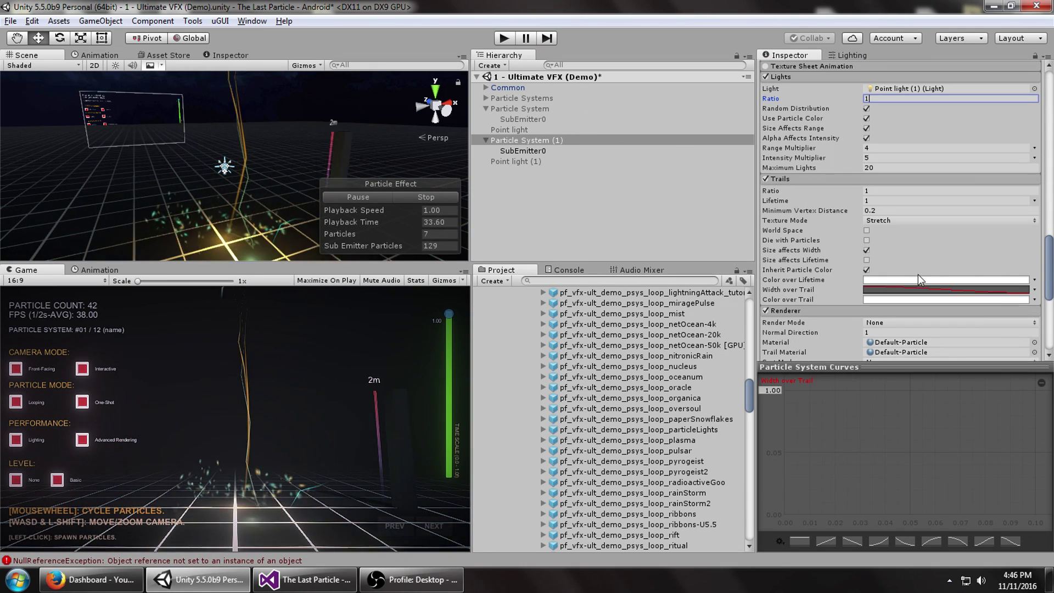
{"action": "left_click", "coordinate": [1036, 281]}
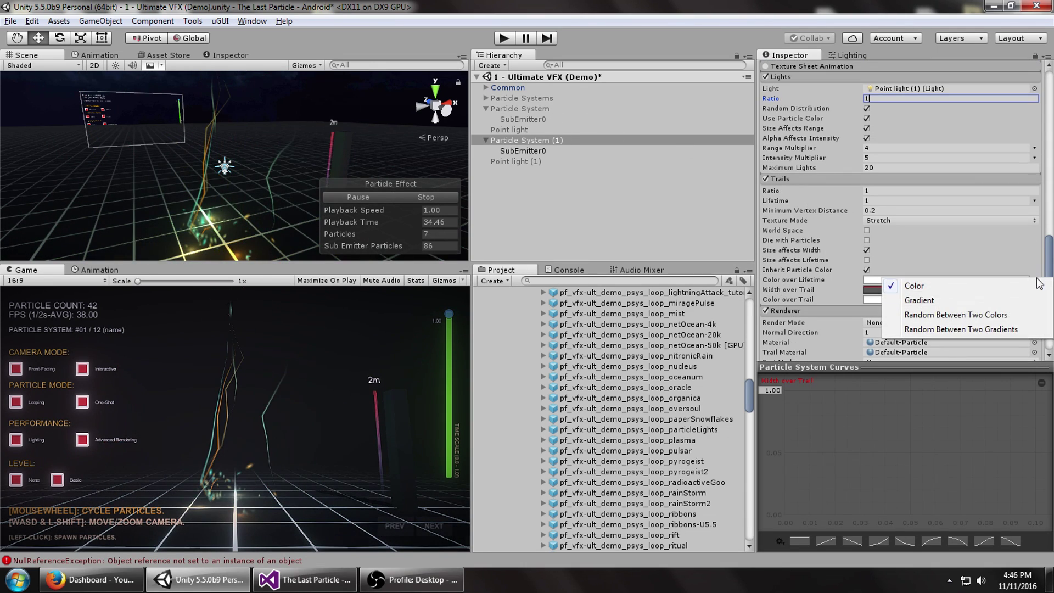
{"action": "left_click", "coordinate": [916, 303]}
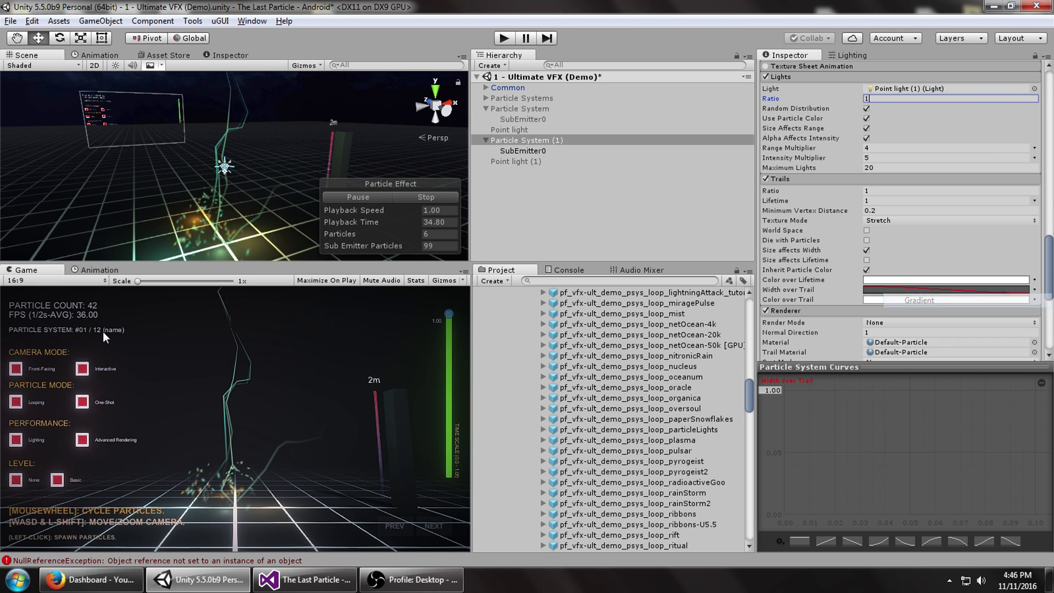
{"action": "left_click", "coordinate": [1034, 280]}
{"action": "left_click", "coordinate": [869, 281]}
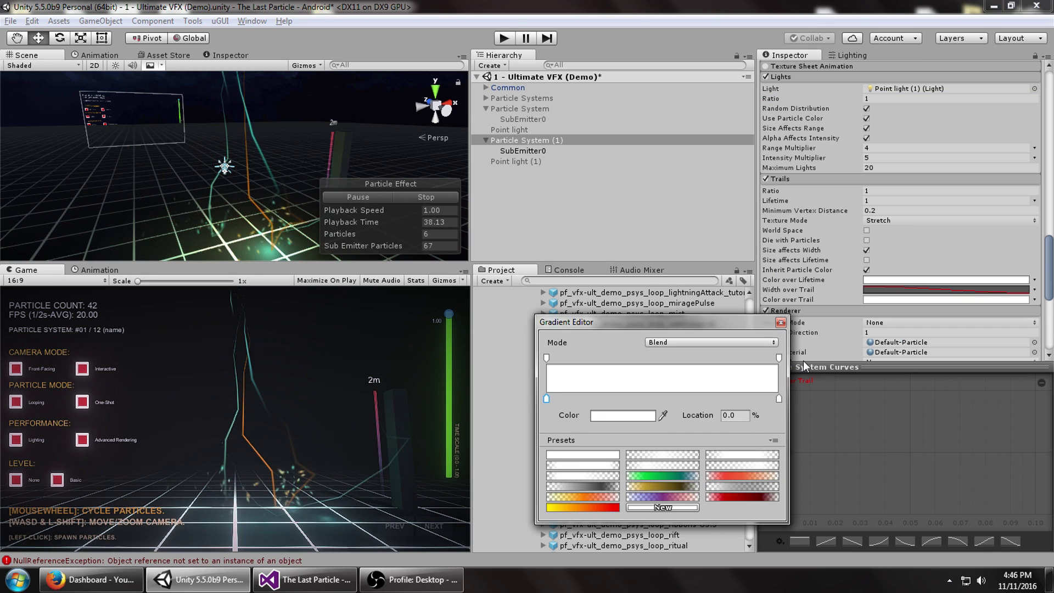
{"action": "left_click", "coordinate": [779, 398]}
{"action": "left_click", "coordinate": [622, 415]}
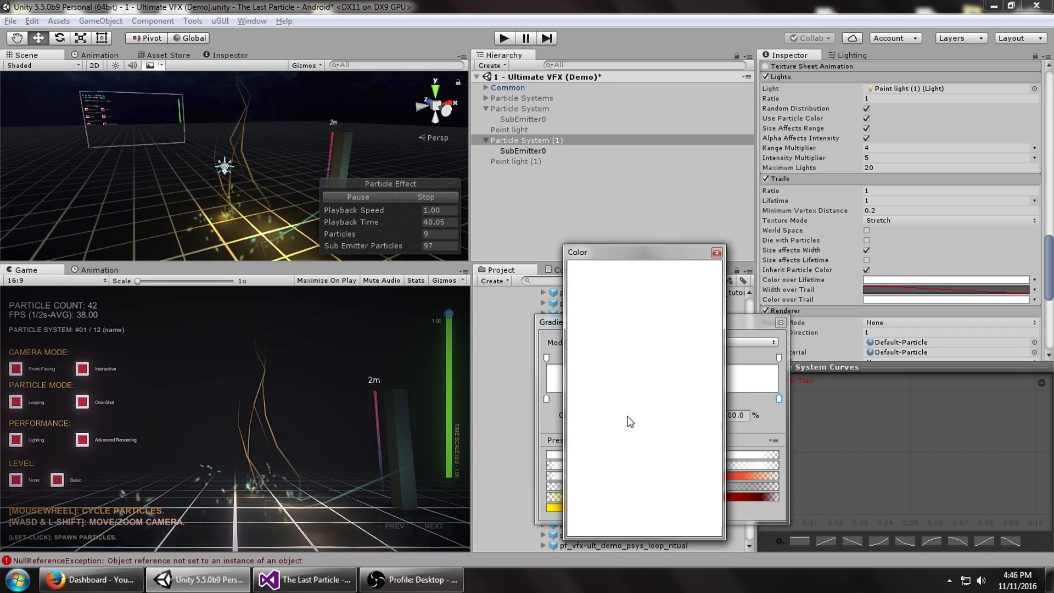
{"action": "left_click_drag", "start_coordinate": [681, 311], "coordinate": [743, 249]}
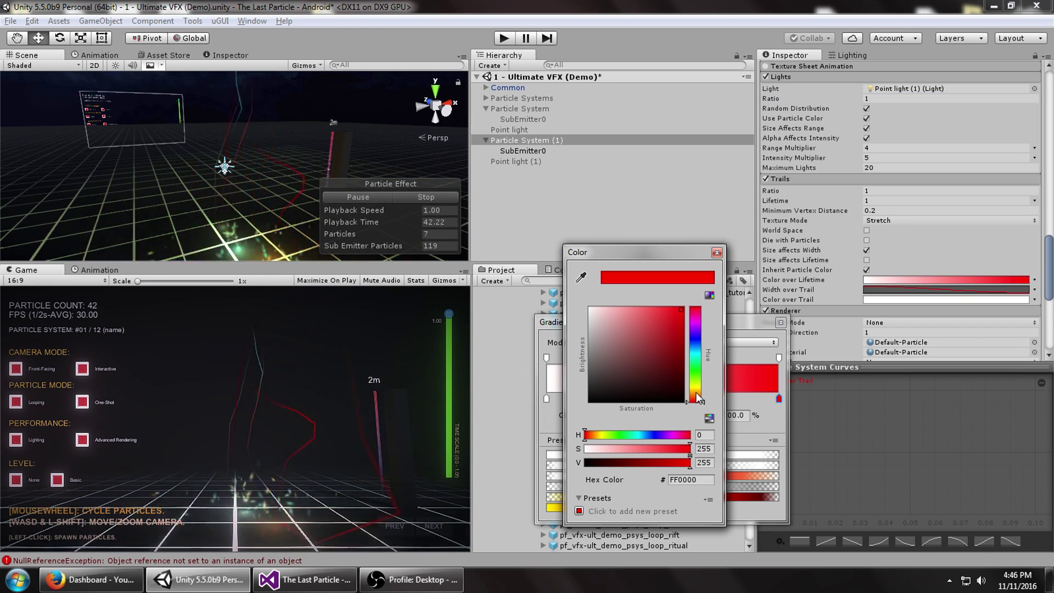
{"action": "left_click_drag", "start_coordinate": [696, 392], "coordinate": [699, 398]}
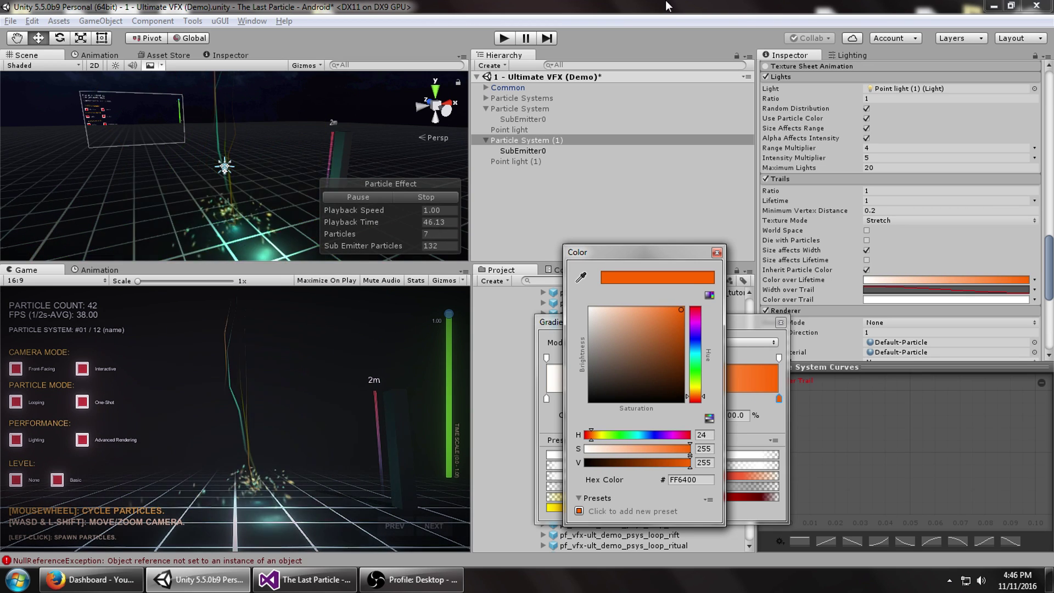
{"action": "left_click", "coordinate": [186, 437]}
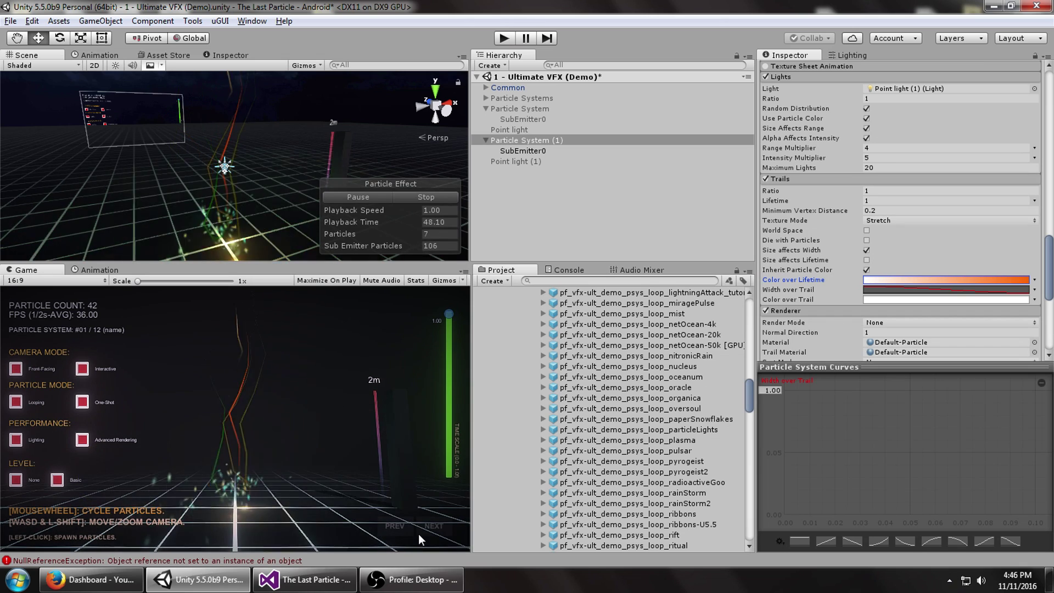
{"action": "left_click", "coordinate": [501, 39]}
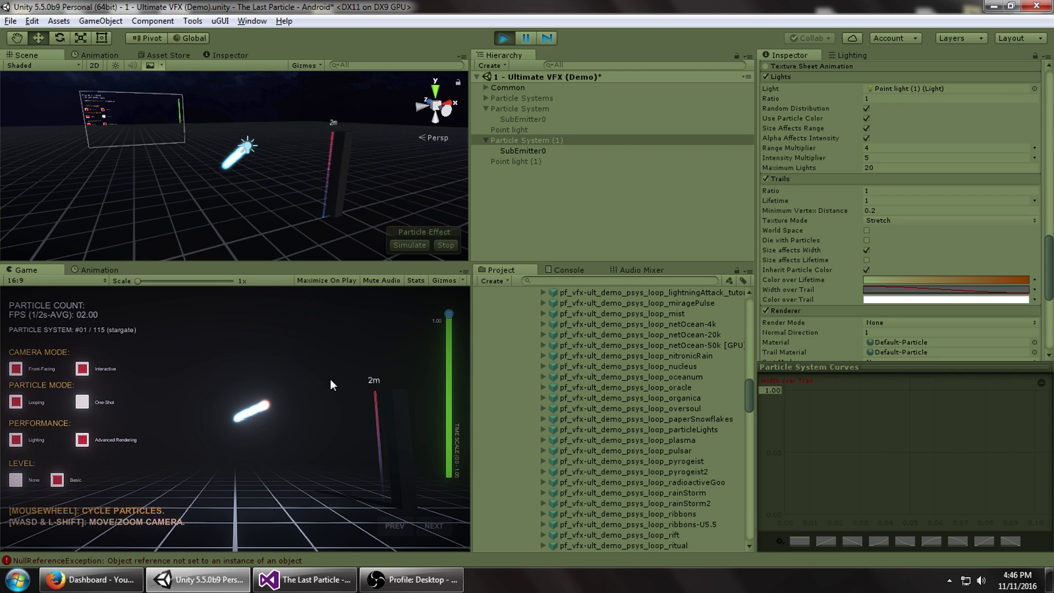
Assign the capsule sprite material to Particle System (1)'s trails
{"action": "scroll", "coordinate": [1013, 153], "scroll_direction": "down", "scroll_amount": 15}
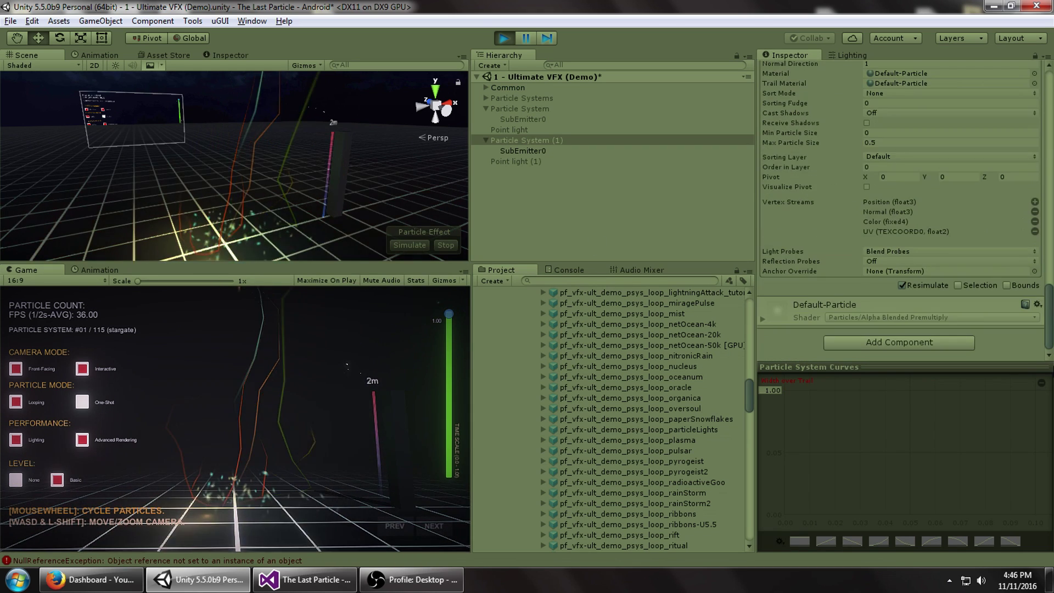
{"action": "scroll", "coordinate": [988, 220], "scroll_direction": "up", "scroll_amount": 3}
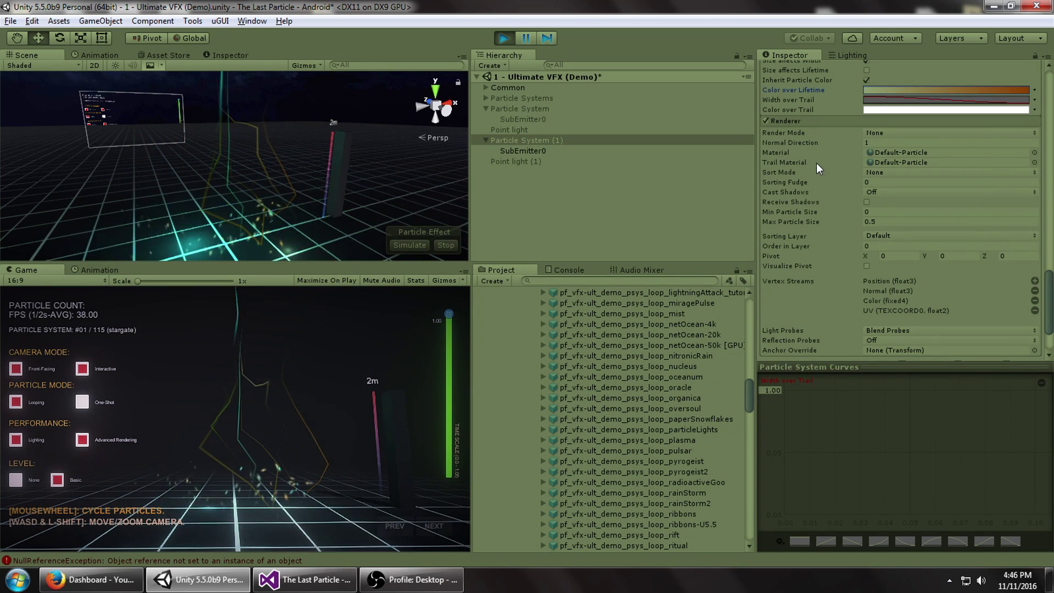
{"action": "left_click", "coordinate": [1034, 162]}
{"action": "type", "text": "capsul"}
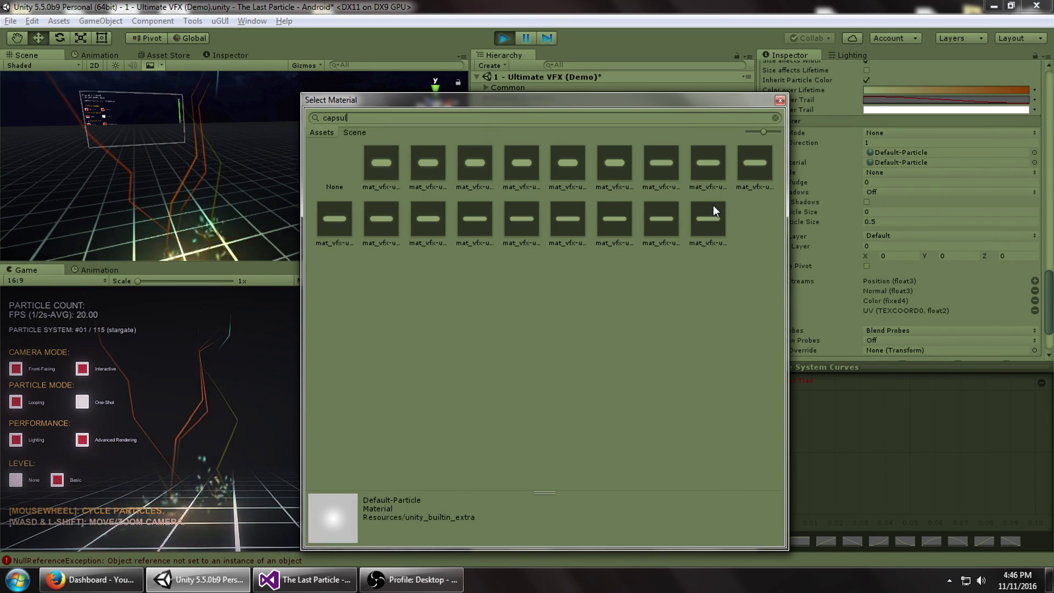
{"action": "left_click", "coordinate": [710, 207]}
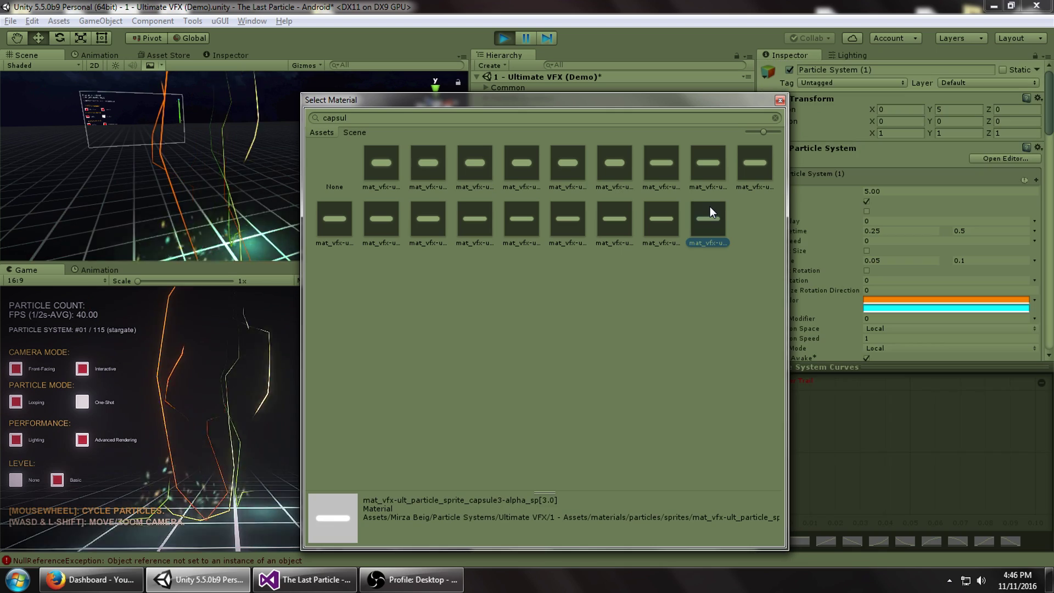
{"action": "double_click", "coordinate": [709, 208]}
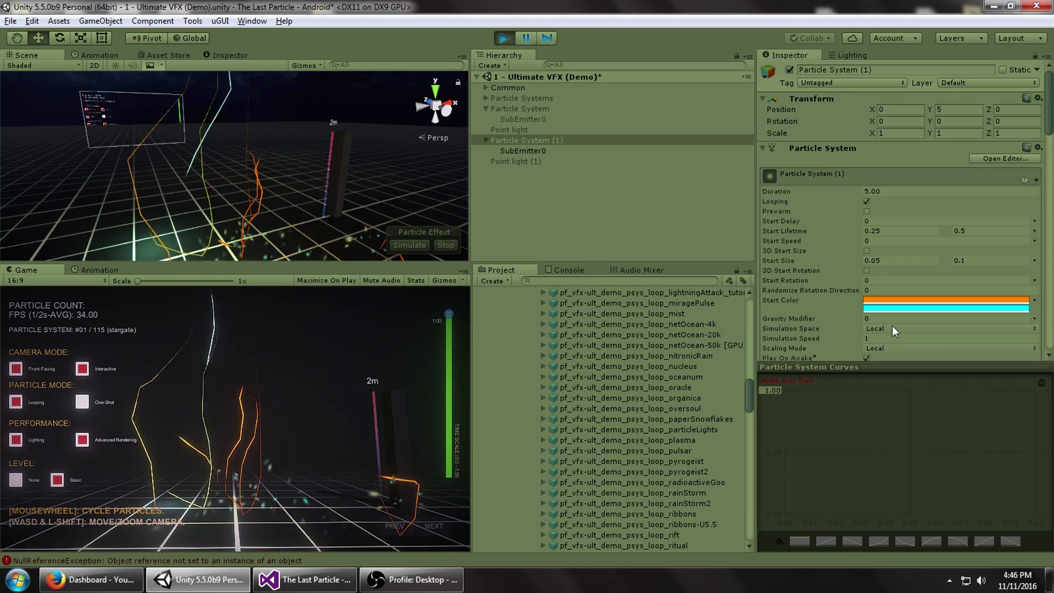
Set SubEmitter0's renderer material to mat_vfx-ult_particle_sprite_point-add_sp[3.0]
{"action": "left_click", "coordinate": [524, 150]}
{"action": "scroll", "coordinate": [1026, 295], "scroll_direction": "down", "scroll_amount": 10}
{"action": "scroll", "coordinate": [1030, 300], "scroll_direction": "up", "scroll_amount": 4}
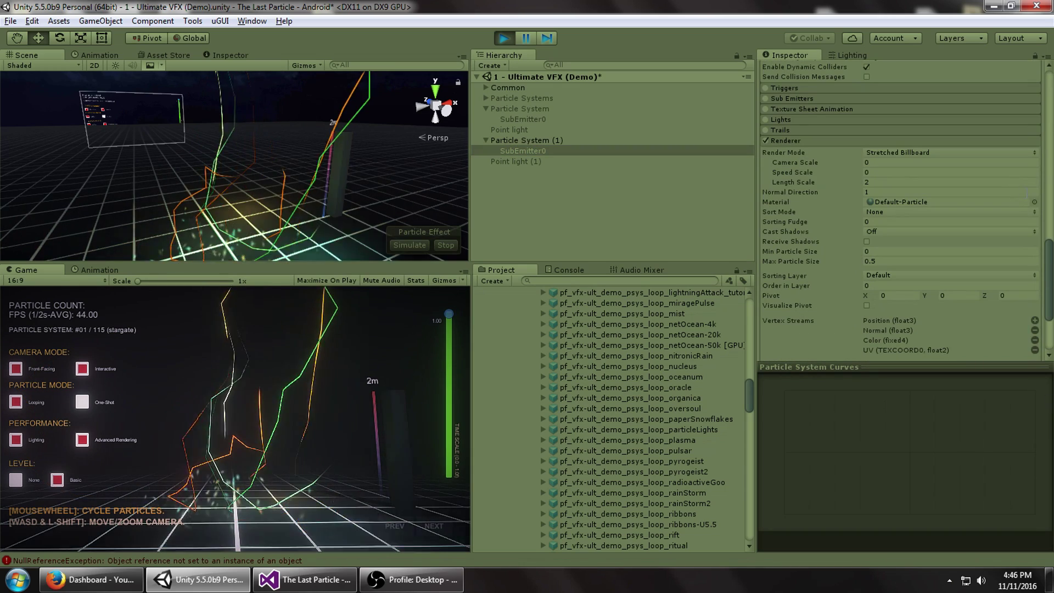
{"action": "left_click", "coordinate": [1034, 202]}
{"action": "type", "text": "poin"}
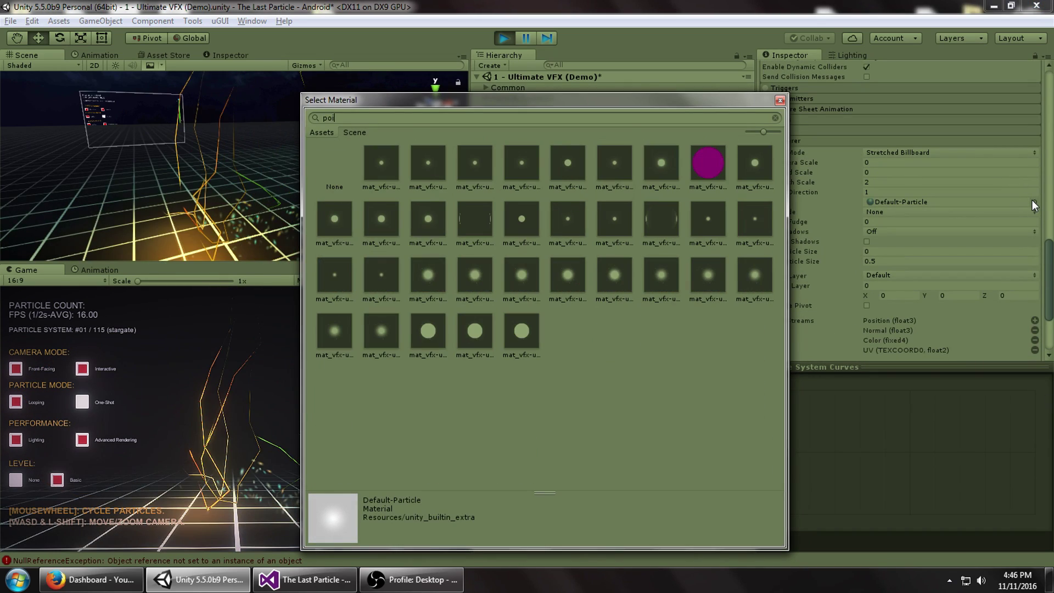
{"action": "left_click", "coordinate": [667, 163]}
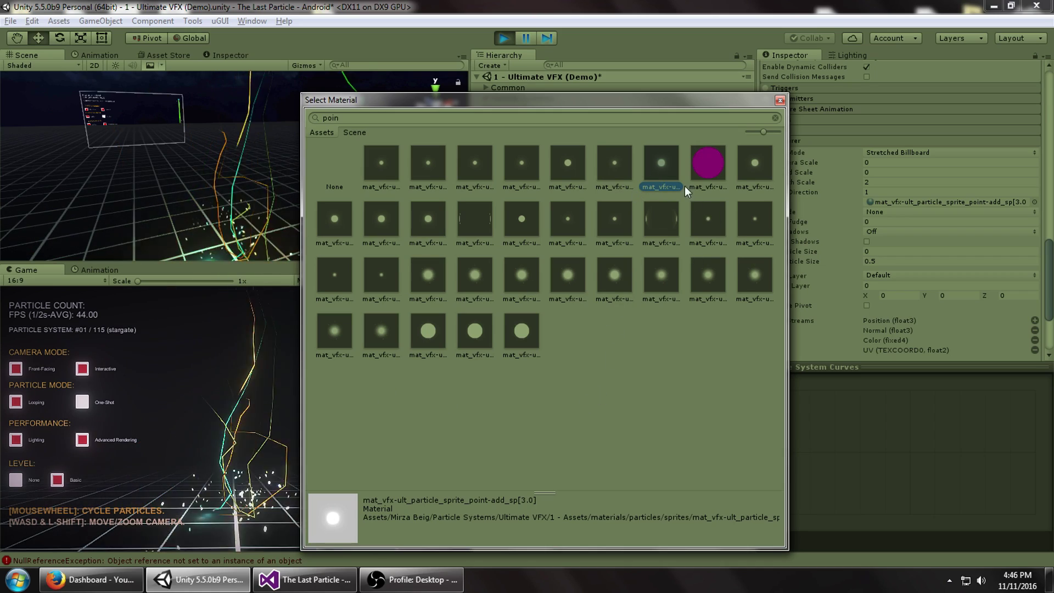
{"action": "double_click", "coordinate": [671, 166]}
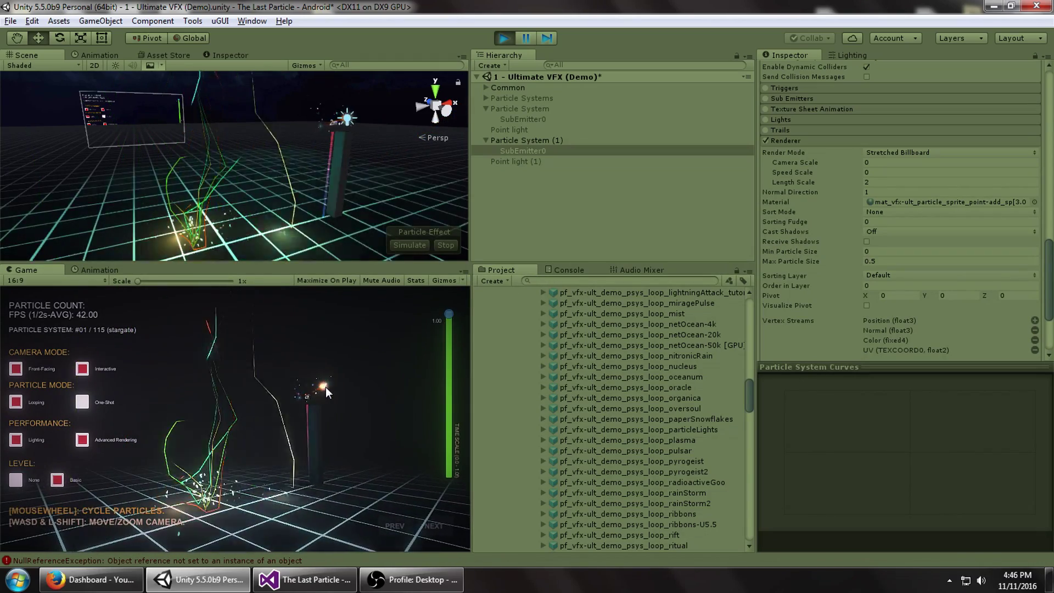
Deactivate Particle System (1) and select the original Particle System
{"action": "left_click", "coordinate": [541, 140]}
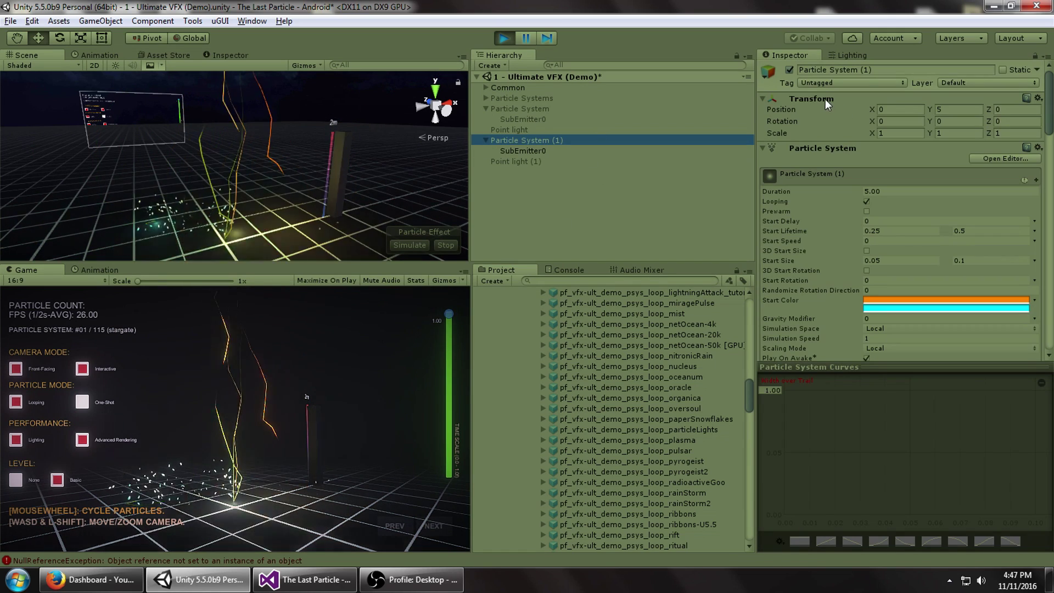
{"action": "left_click", "coordinate": [789, 70]}
{"action": "left_click", "coordinate": [601, 108]}
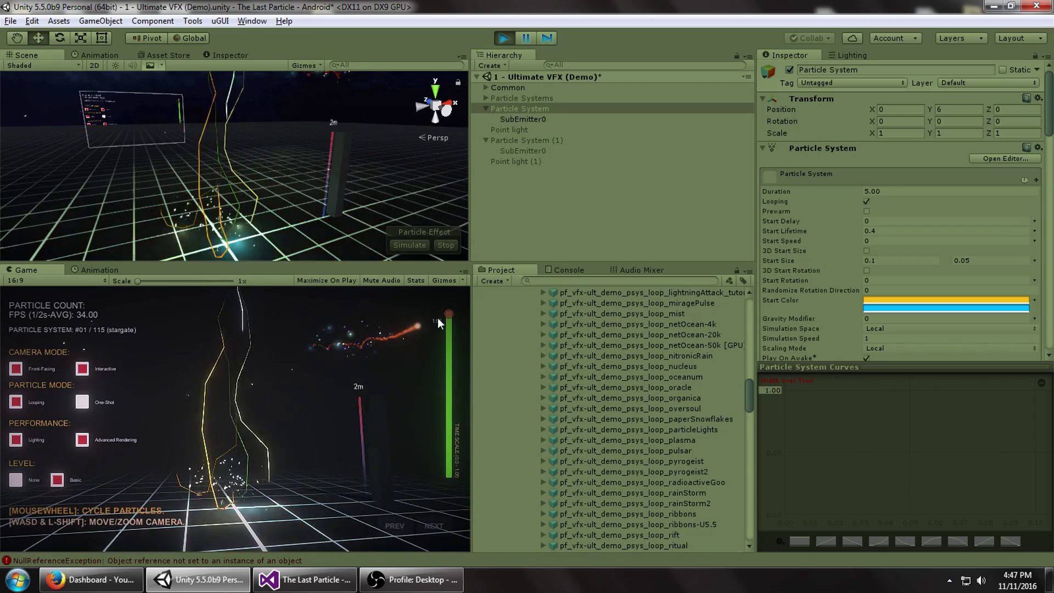
In the Animation view, slow the demo to about 0.12 time scale, then restore full speed
{"action": "left_click", "coordinate": [97, 54]}
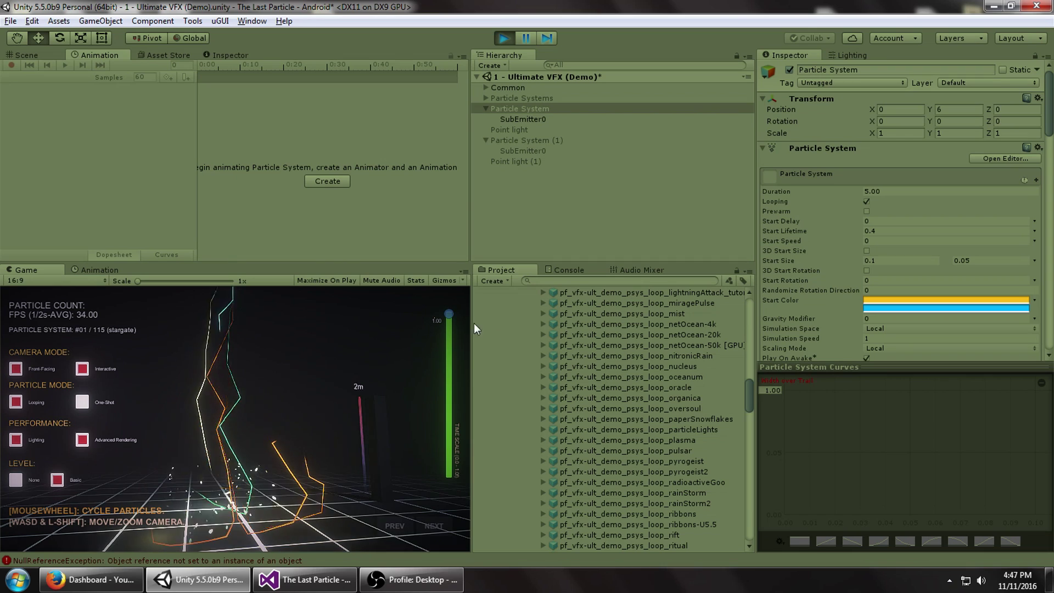
{"action": "left_click_drag", "start_coordinate": [447, 314], "coordinate": [447, 369]}
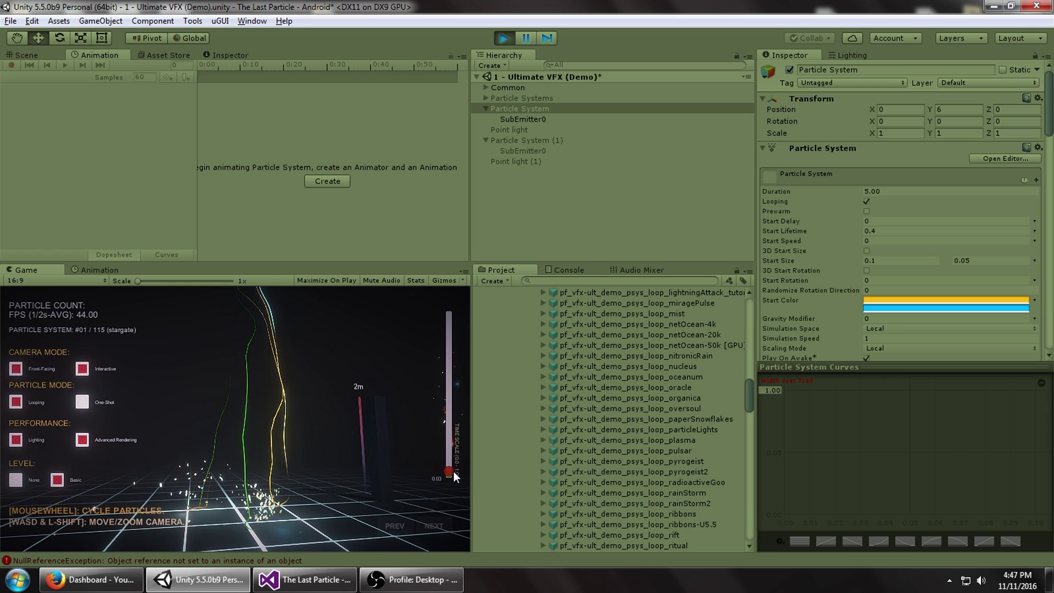
{"action": "left_click_drag", "start_coordinate": [453, 471], "coordinate": [453, 461]}
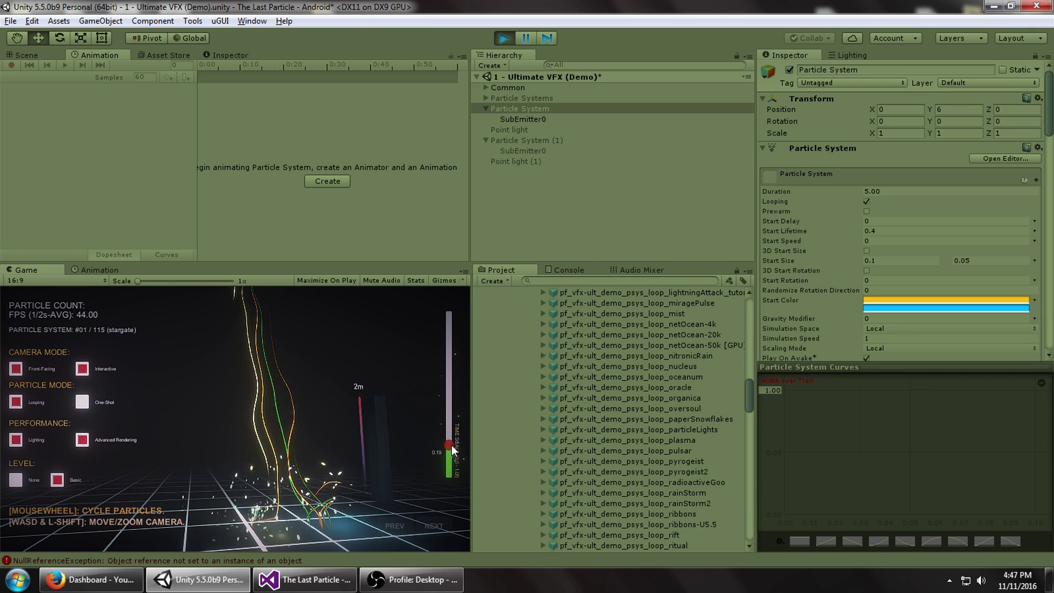
{"action": "left_click_drag", "start_coordinate": [452, 446], "coordinate": [464, 295]}
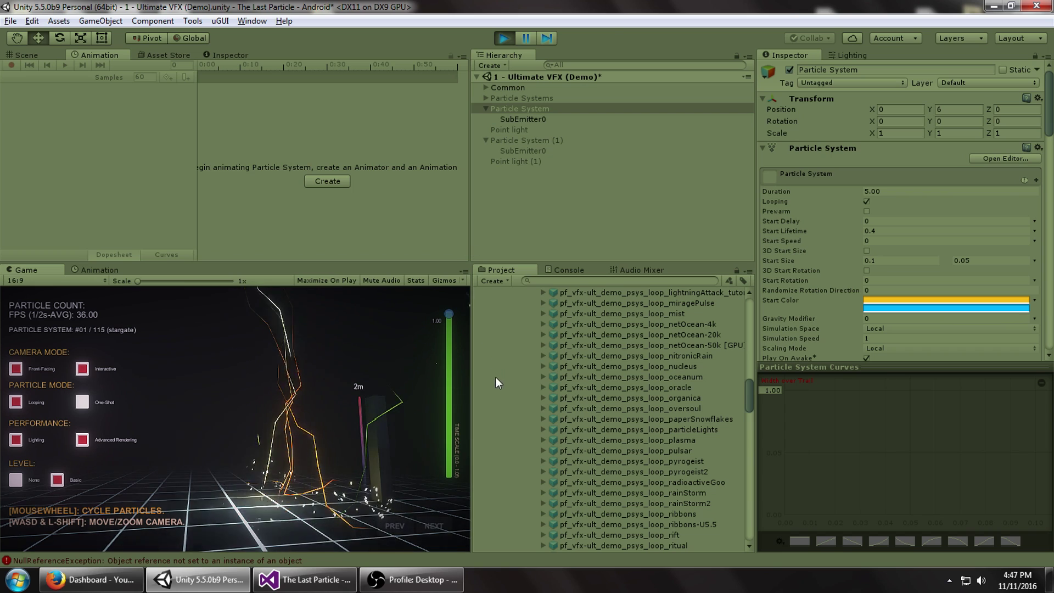
Reactivate Particle System (1) and slow the demo to about 0.18 time scale
{"action": "left_click", "coordinate": [790, 70]}
{"action": "left_click", "coordinate": [605, 140]}
{"action": "left_click", "coordinate": [789, 69]}
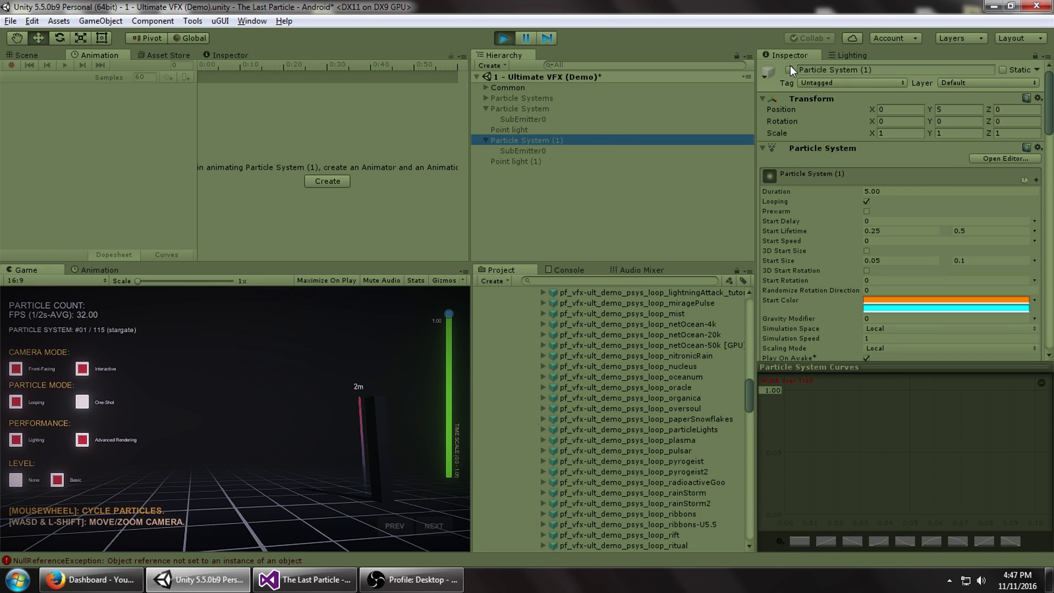
{"action": "left_click_drag", "start_coordinate": [449, 313], "coordinate": [450, 450]}
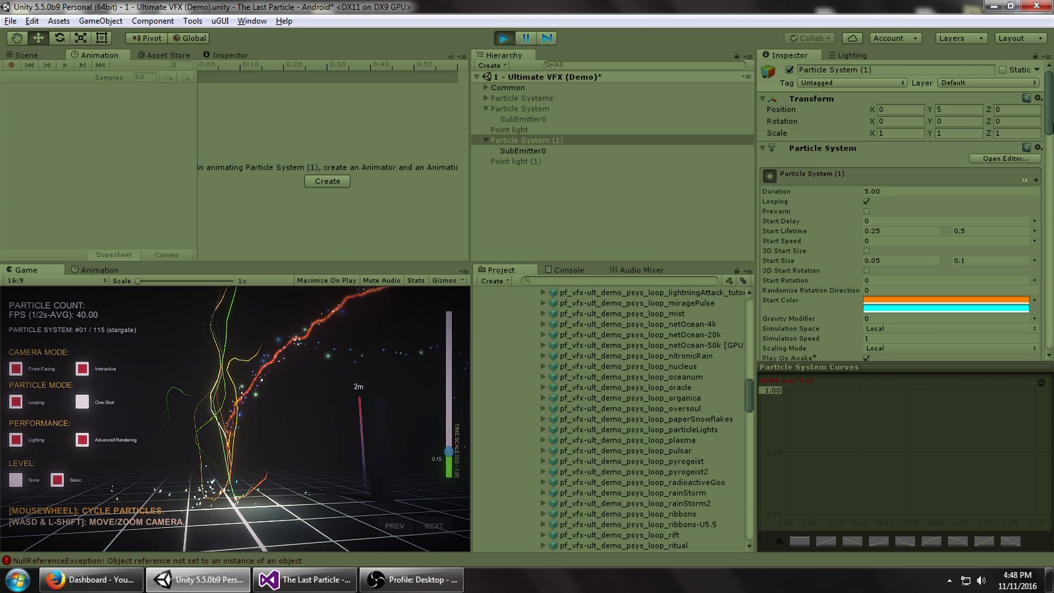
Set the trails' Minimum Vertex Distance to 0.5 and return playback to full speed
{"action": "scroll", "coordinate": [874, 203], "scroll_direction": "down", "scroll_amount": 15}
{"action": "scroll", "coordinate": [900, 208], "scroll_direction": "up", "scroll_amount": 10}
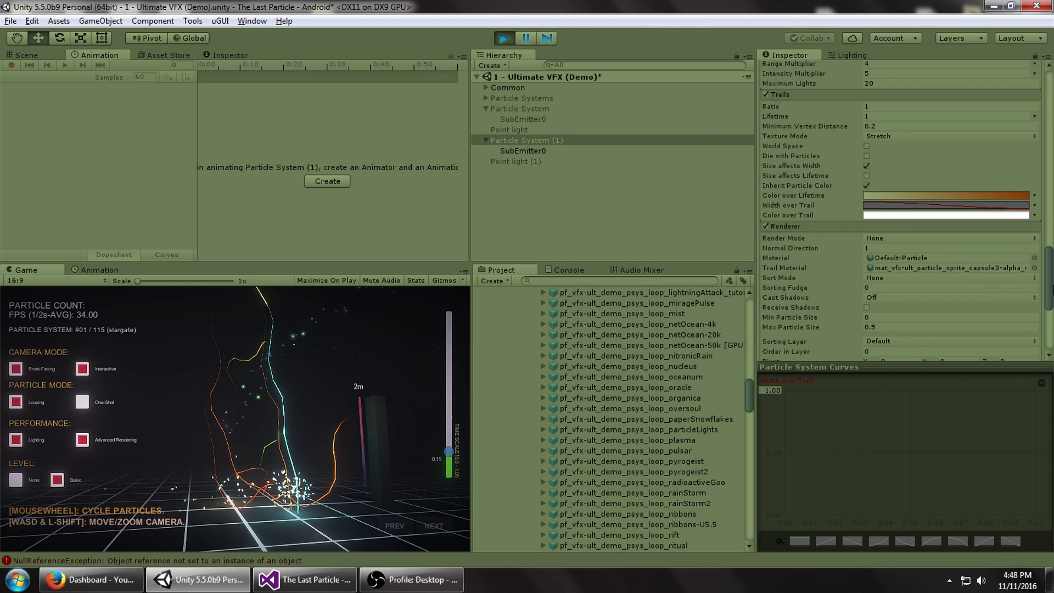
{"action": "scroll", "coordinate": [904, 261], "scroll_direction": "down", "scroll_amount": 10}
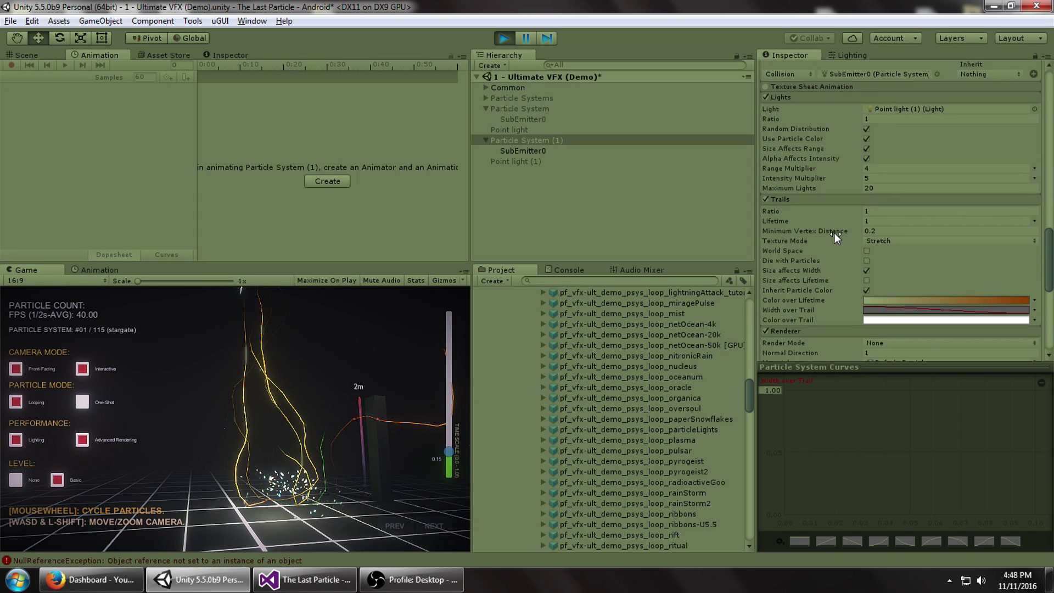
{"action": "left_click", "coordinate": [883, 230]}
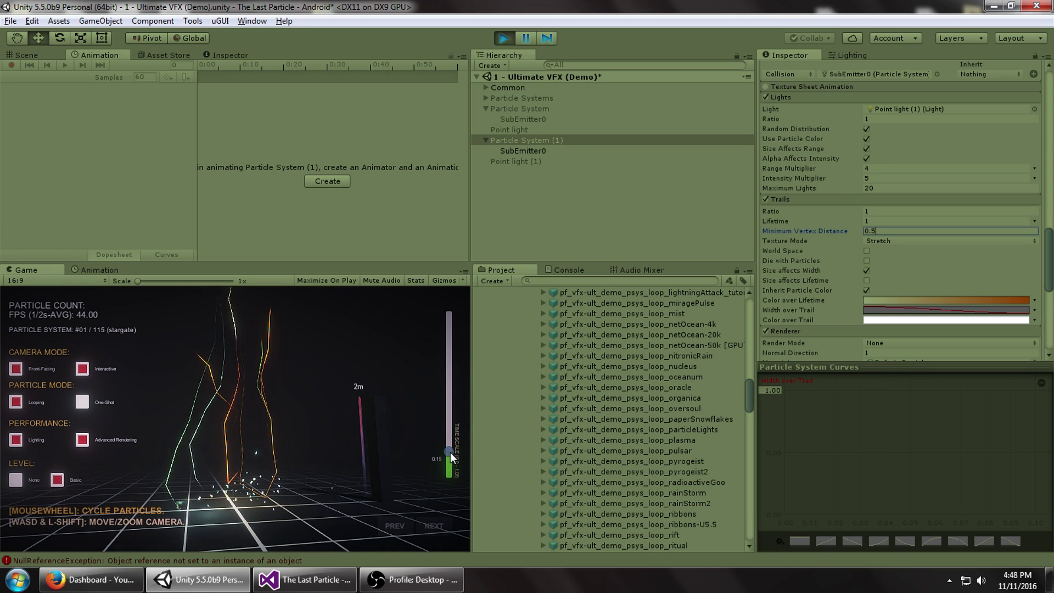
{"action": "left_click_drag", "start_coordinate": [450, 451], "coordinate": [446, 287]}
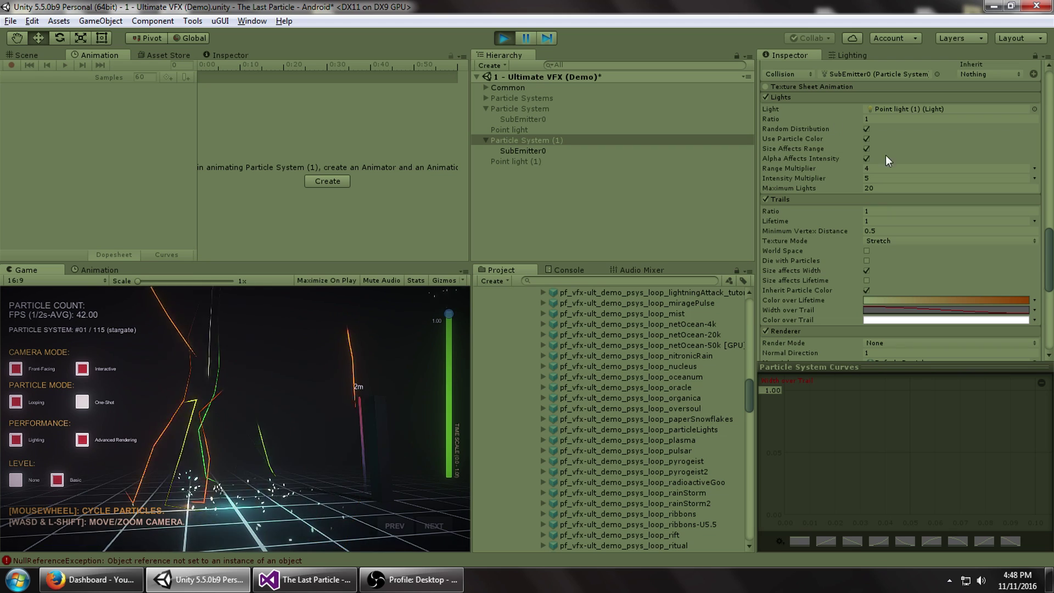
Set Minimum Vertex Distance to 0 and slow playback almost to a stop
{"action": "left_click", "coordinate": [884, 231]}
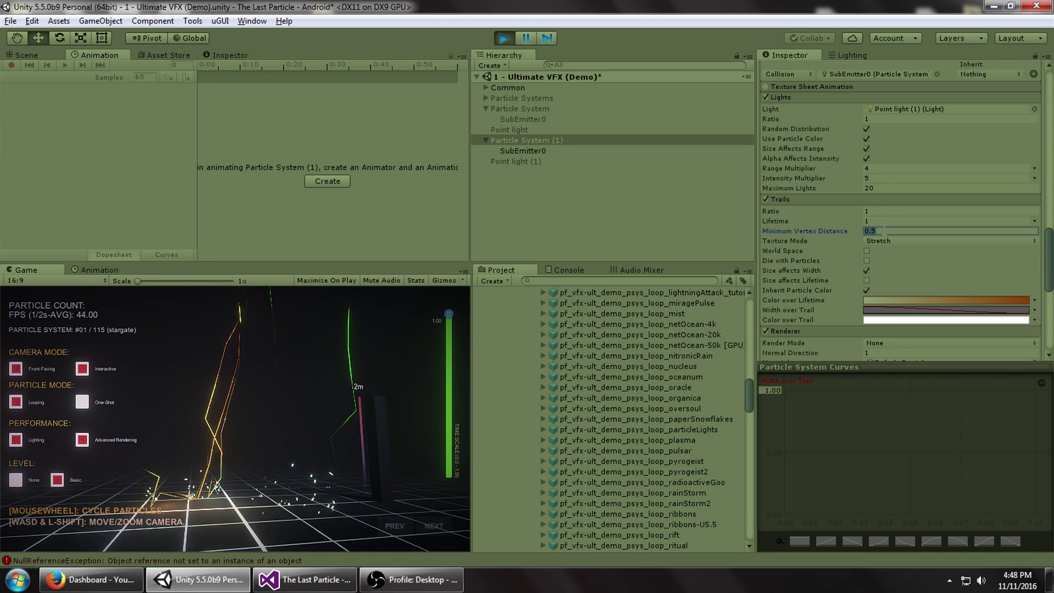
{"action": "type", "text": "0"}
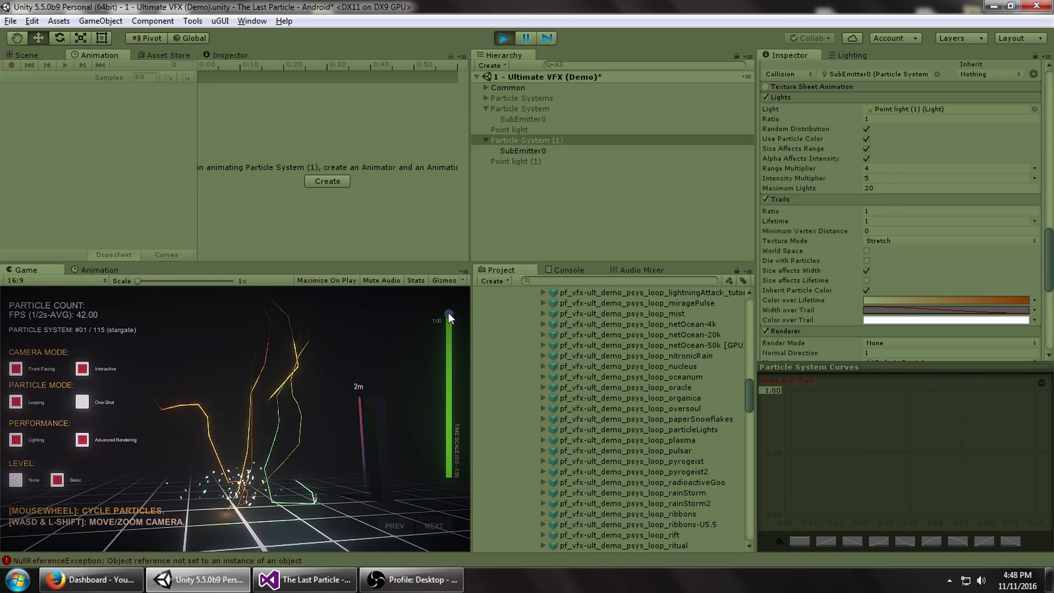
{"action": "left_click_drag", "start_coordinate": [448, 312], "coordinate": [447, 467]}
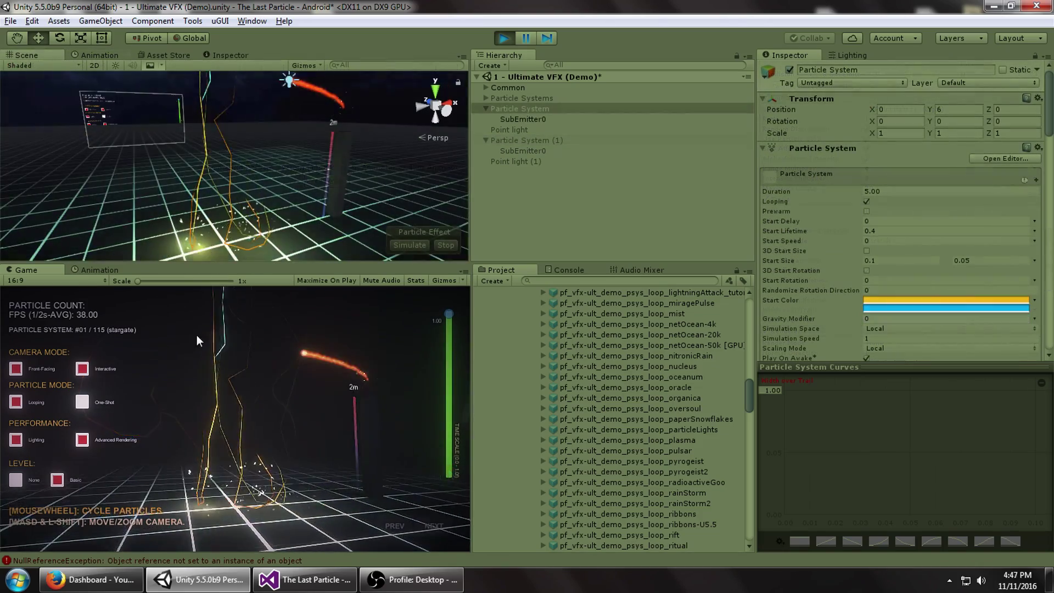